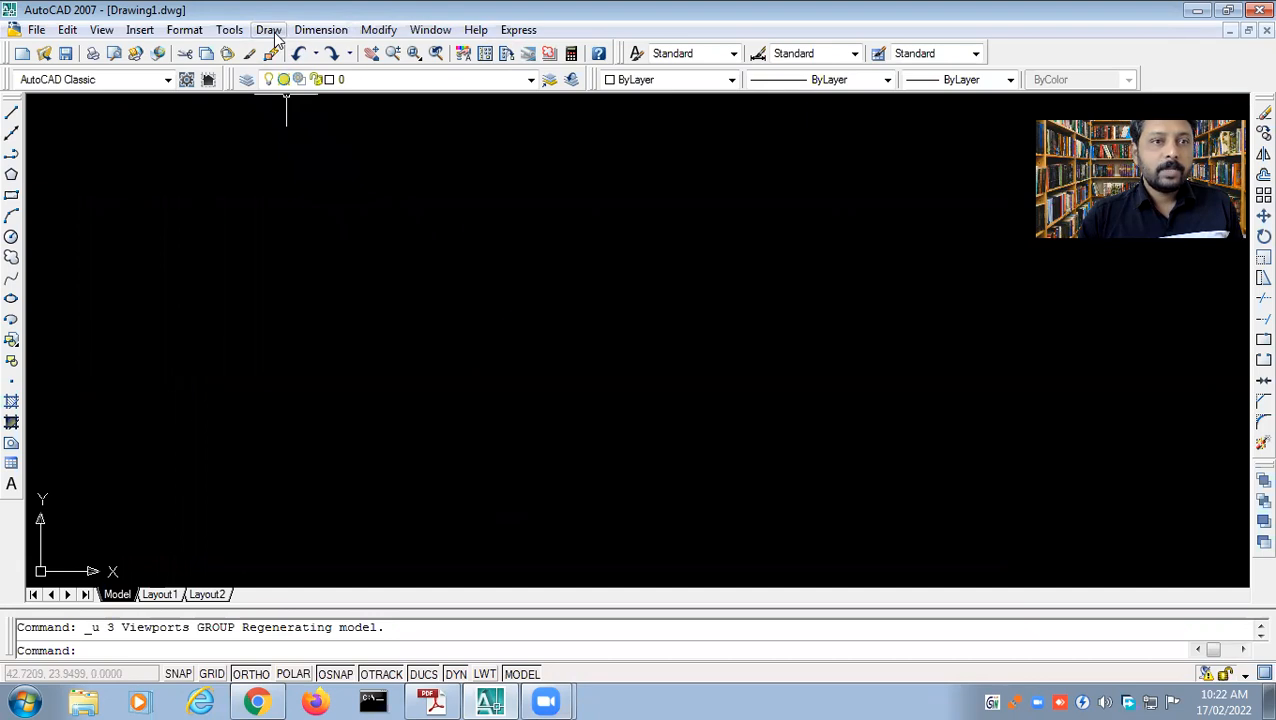
left_click(270, 31)
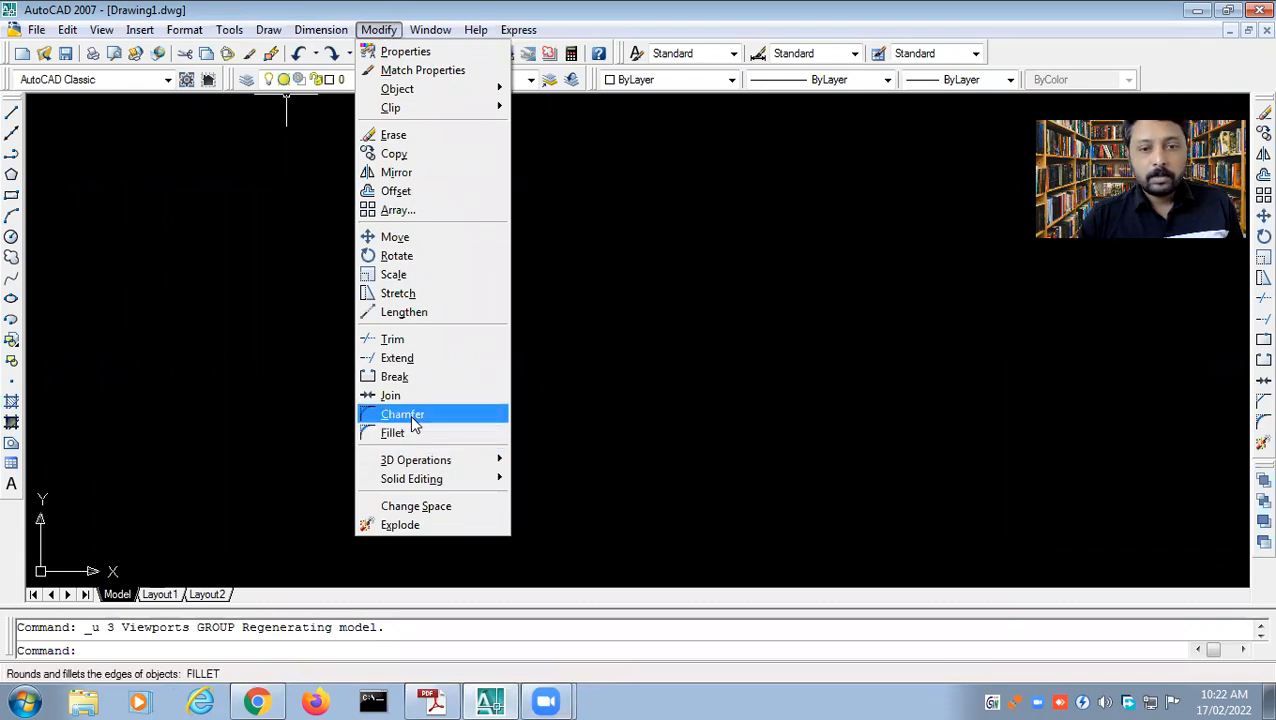
left_click(287, 413)
left_click(287, 411)
- Draw a rectangle by two opposite corners in the empty drawing, somewhat wider than it is tall
left_click(11, 195)
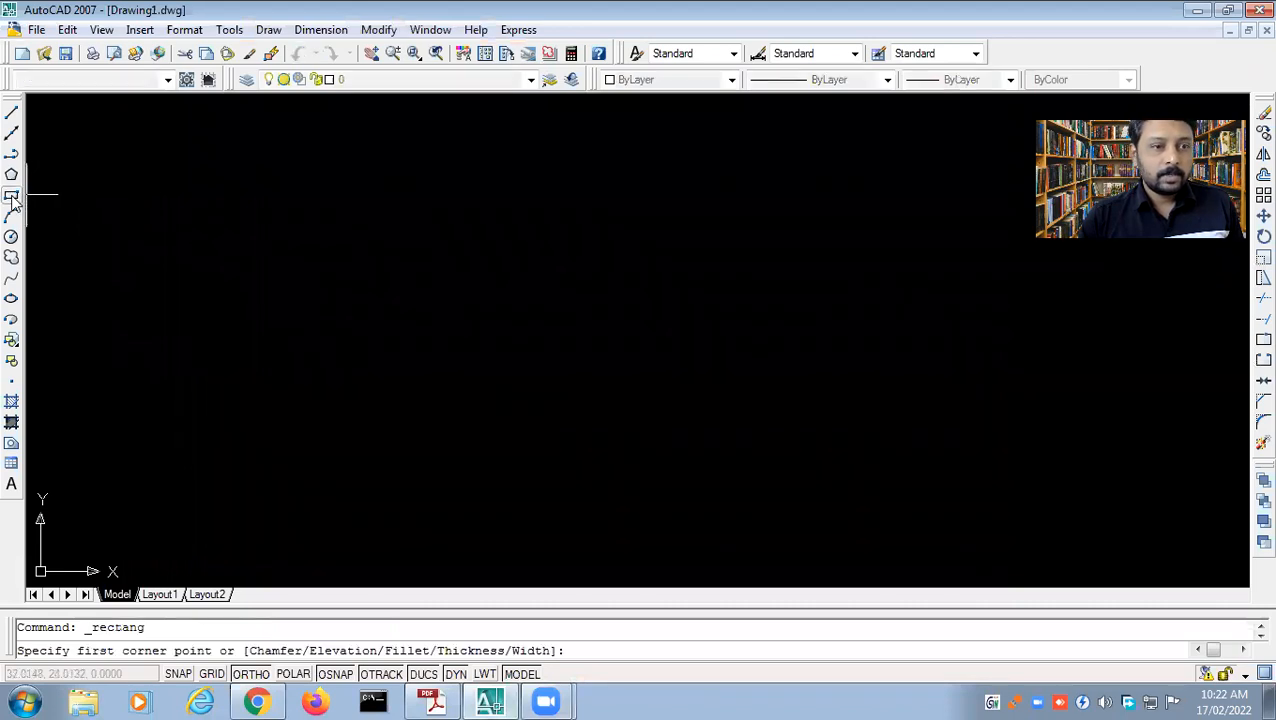
left_click(247, 208)
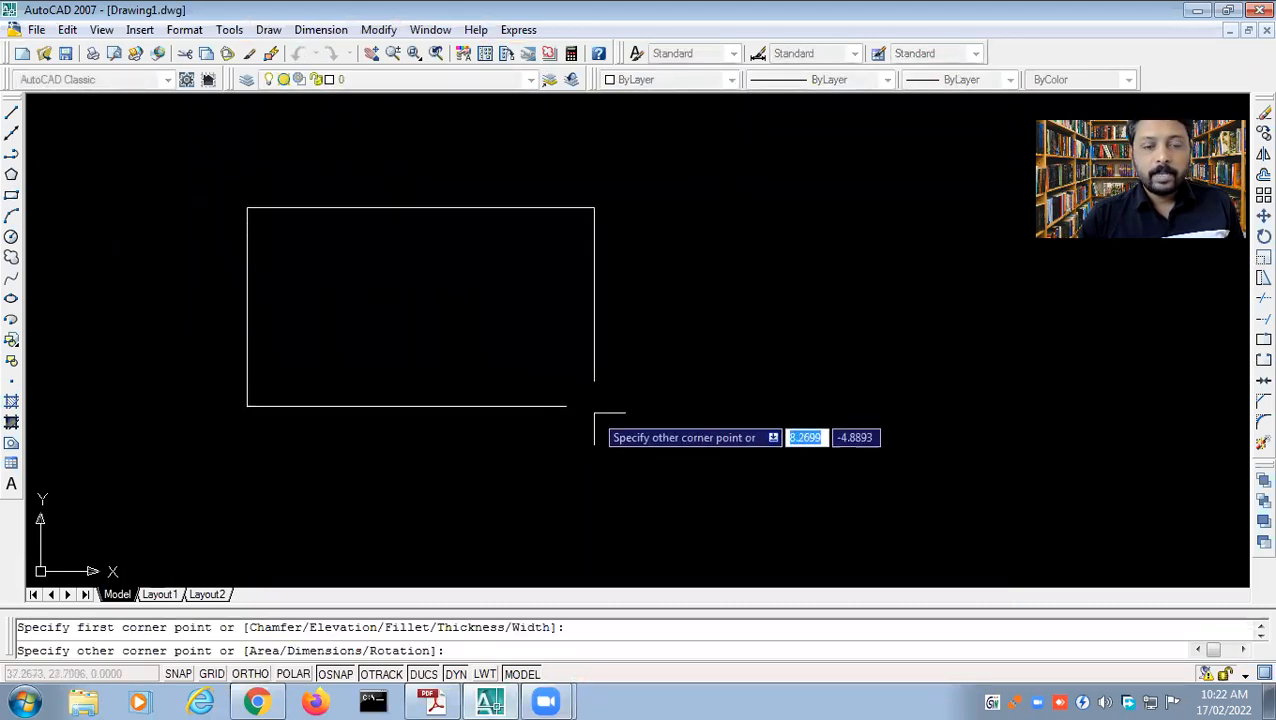
left_click(552, 429)
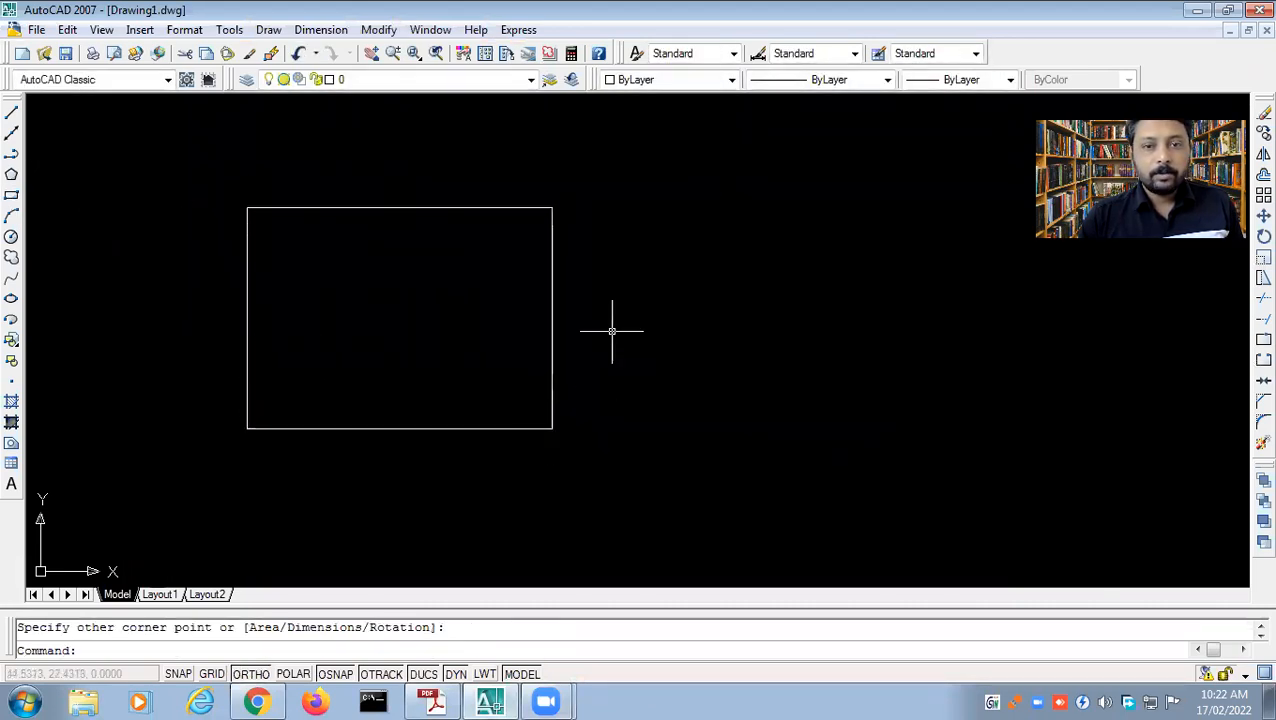
- Explode the rectangle into separate lines
left_click(553, 313)
left_click(378, 29)
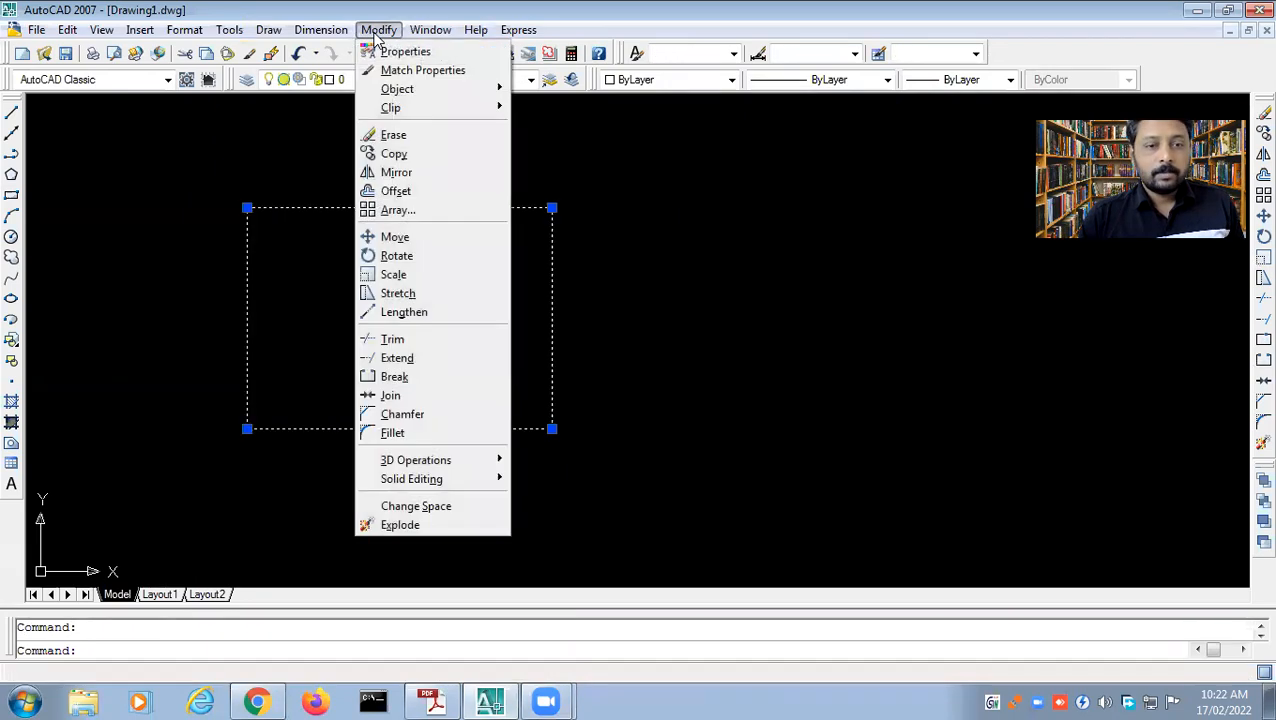
left_click(412, 525)
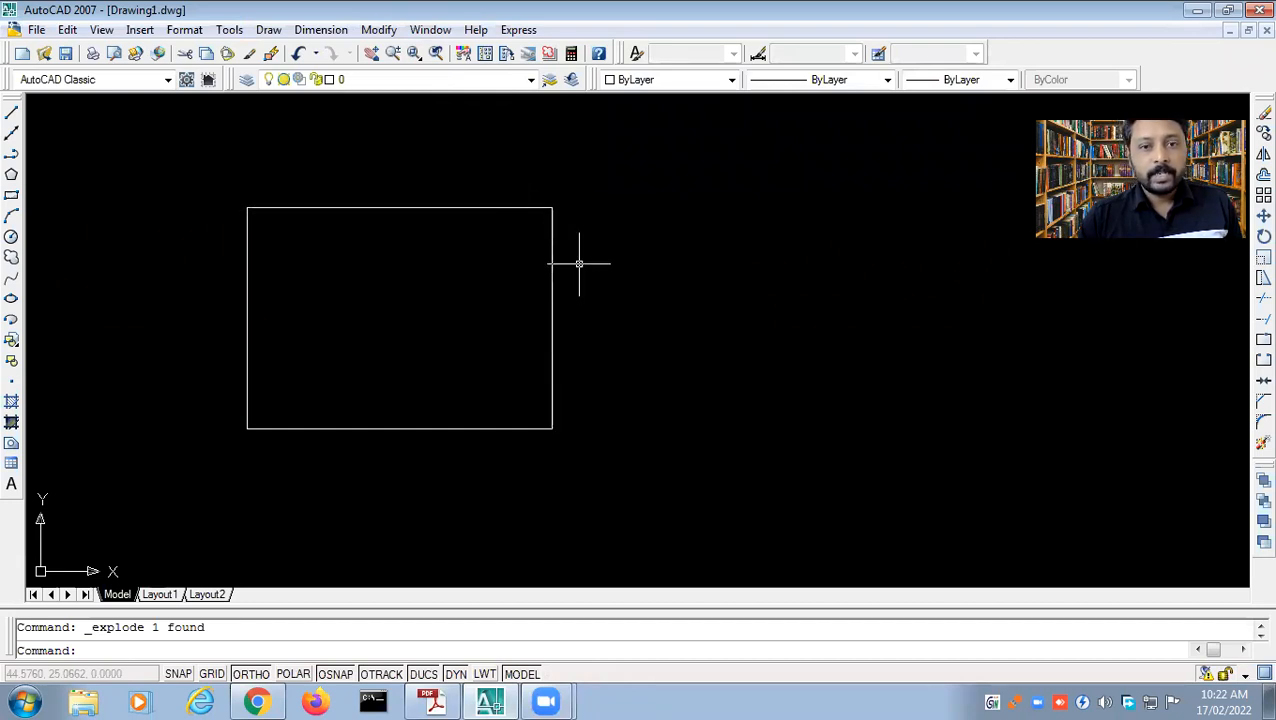
- Chamfer the corner between the rectangle's right and top edges with both distances set to 4, and undo the chamfer
left_click(378, 30)
left_click(395, 415)
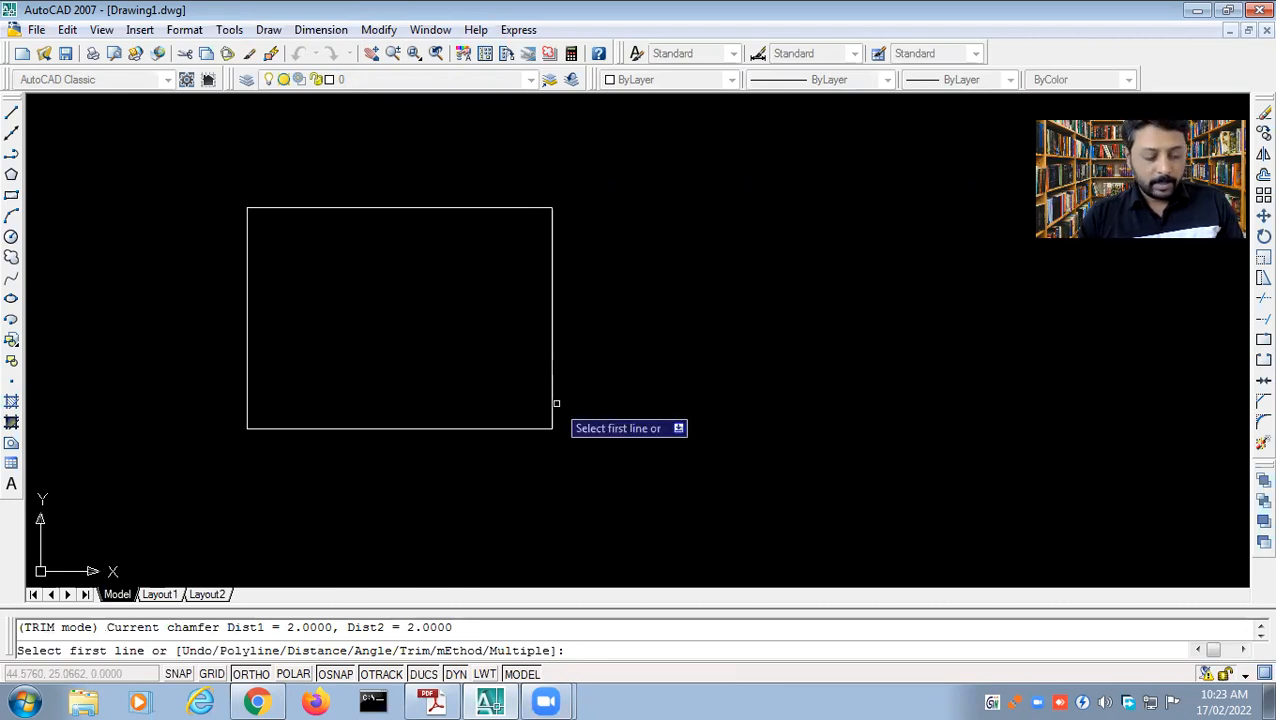
type("d")
key("Return")
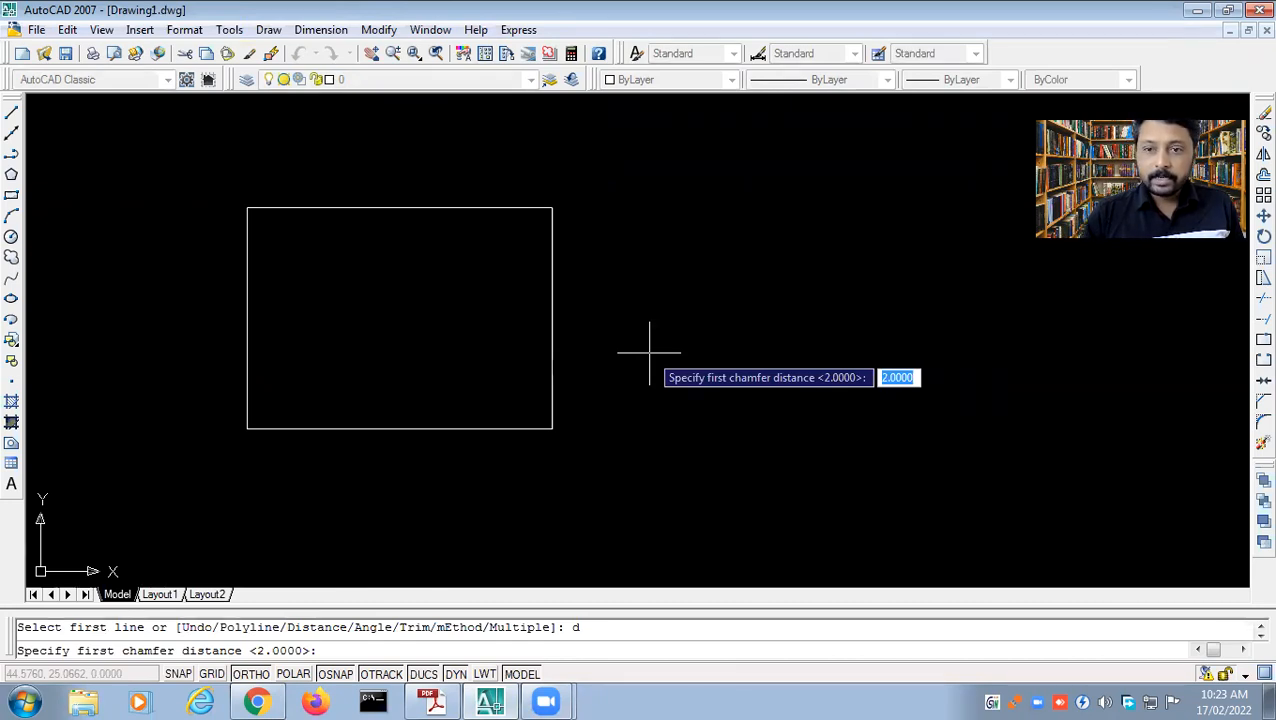
type("4")
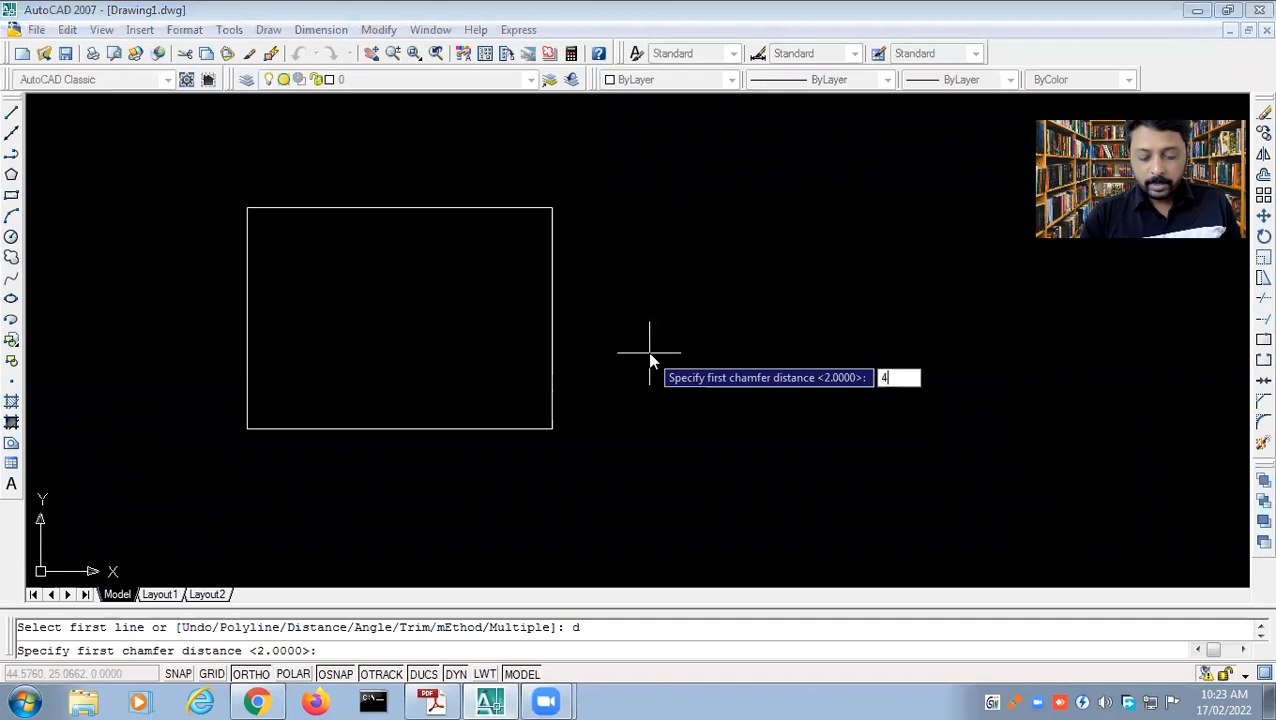
key("Return")
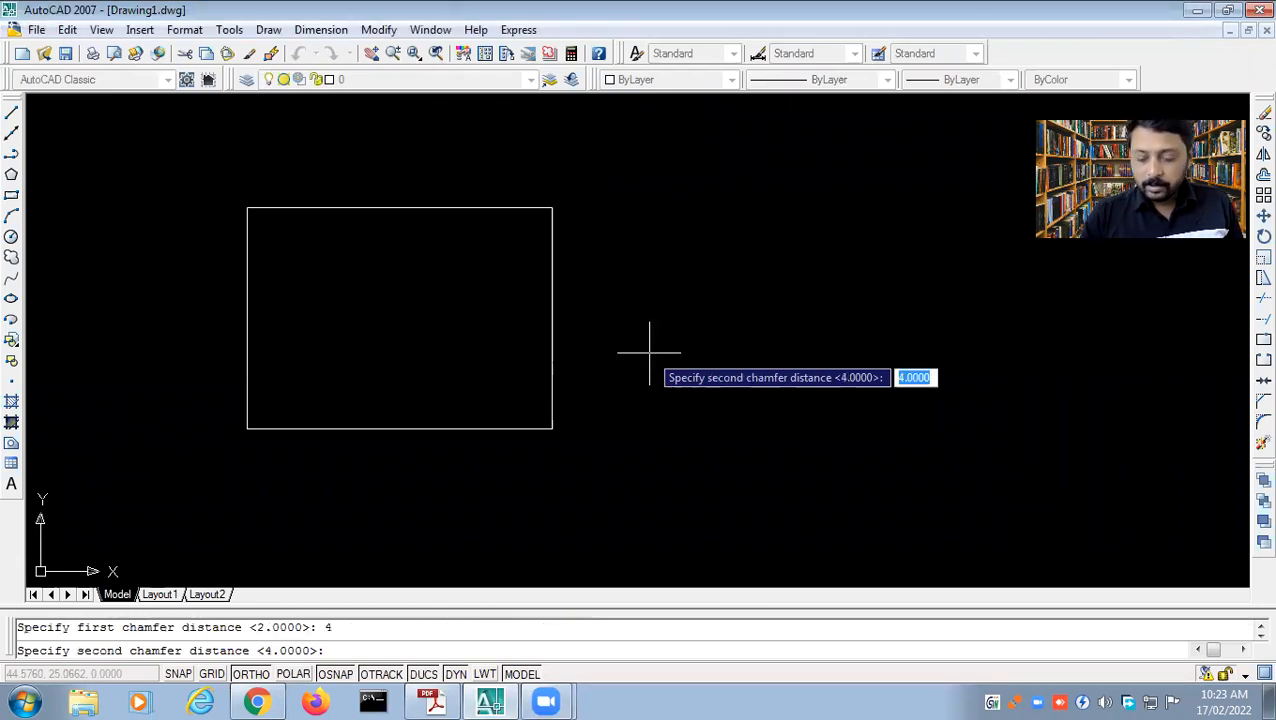
type("4")
key("Return")
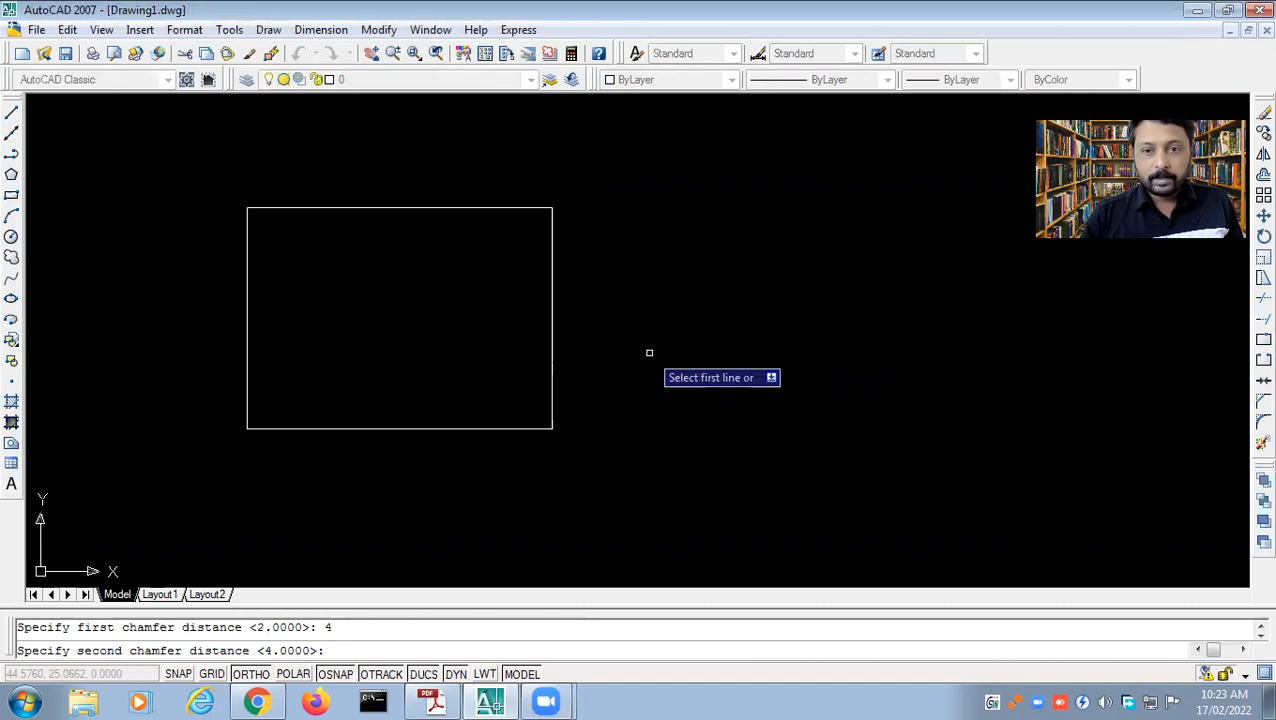
left_click(552, 290)
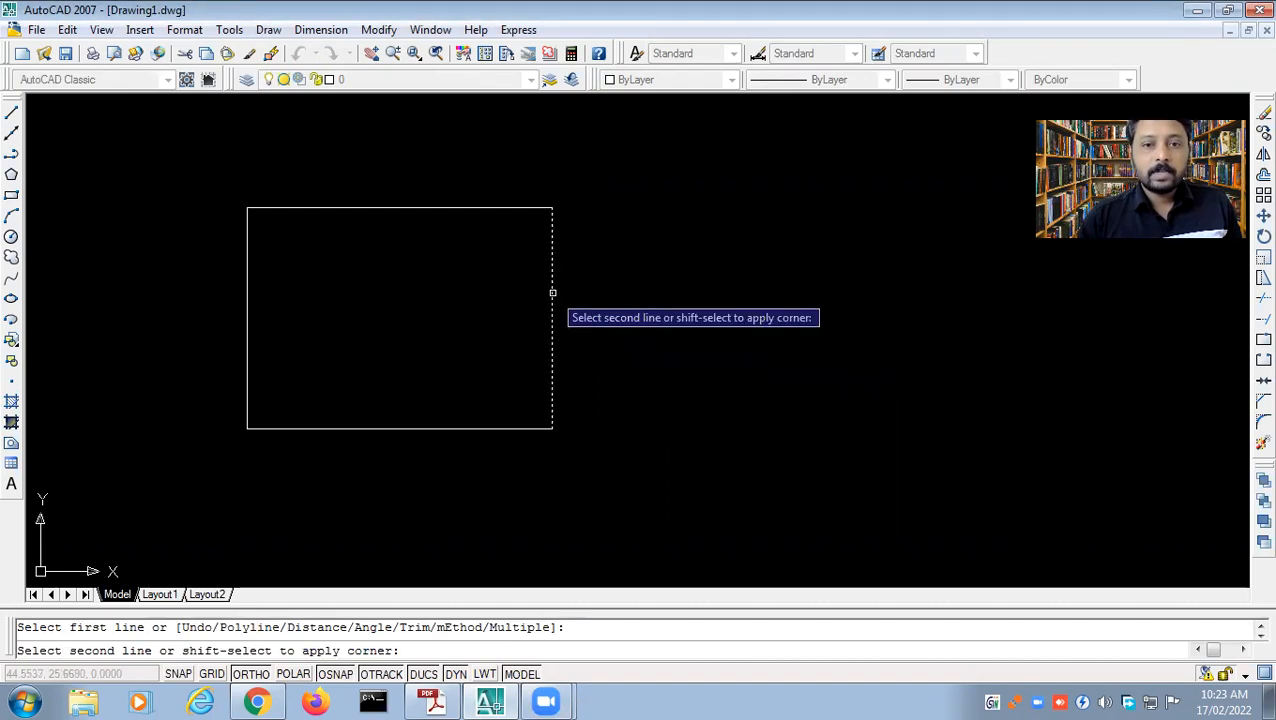
left_click(526, 211)
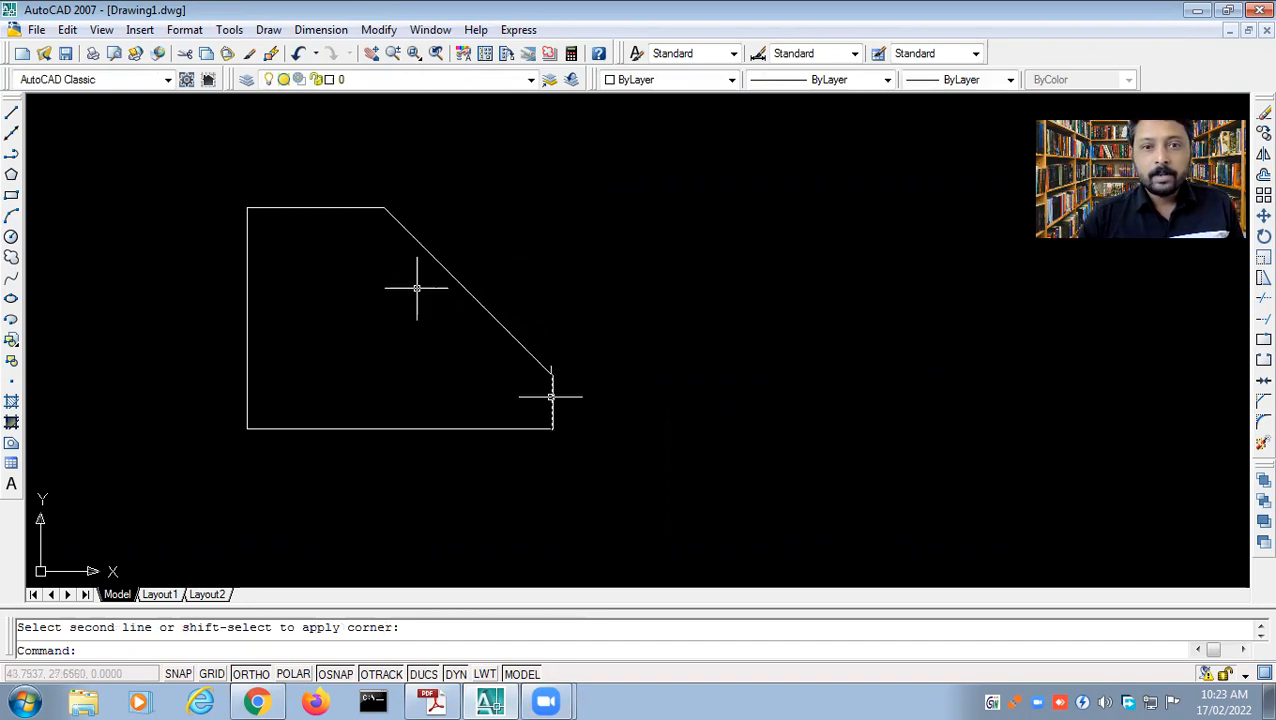
key("ctrl+z")
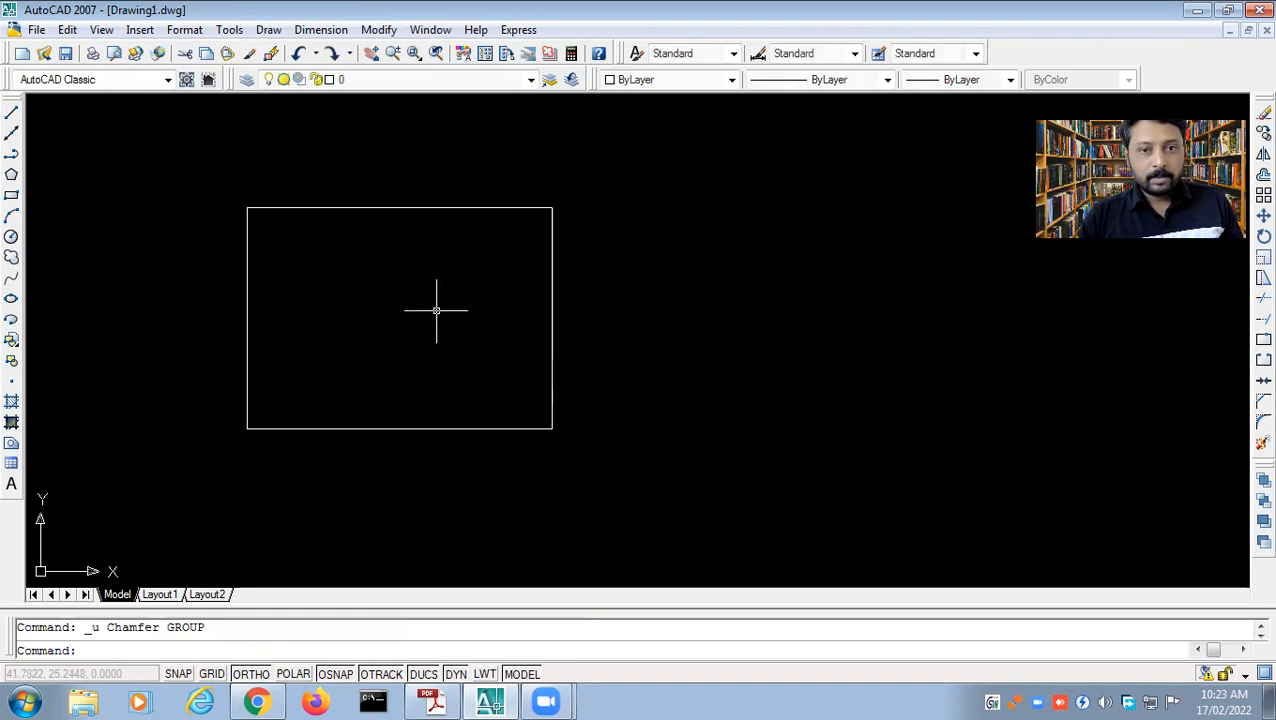
- Chamfer the rectangle's upper-right corner with distance 2 on the right edge and distance 4 on the top edge
left_click(379, 29)
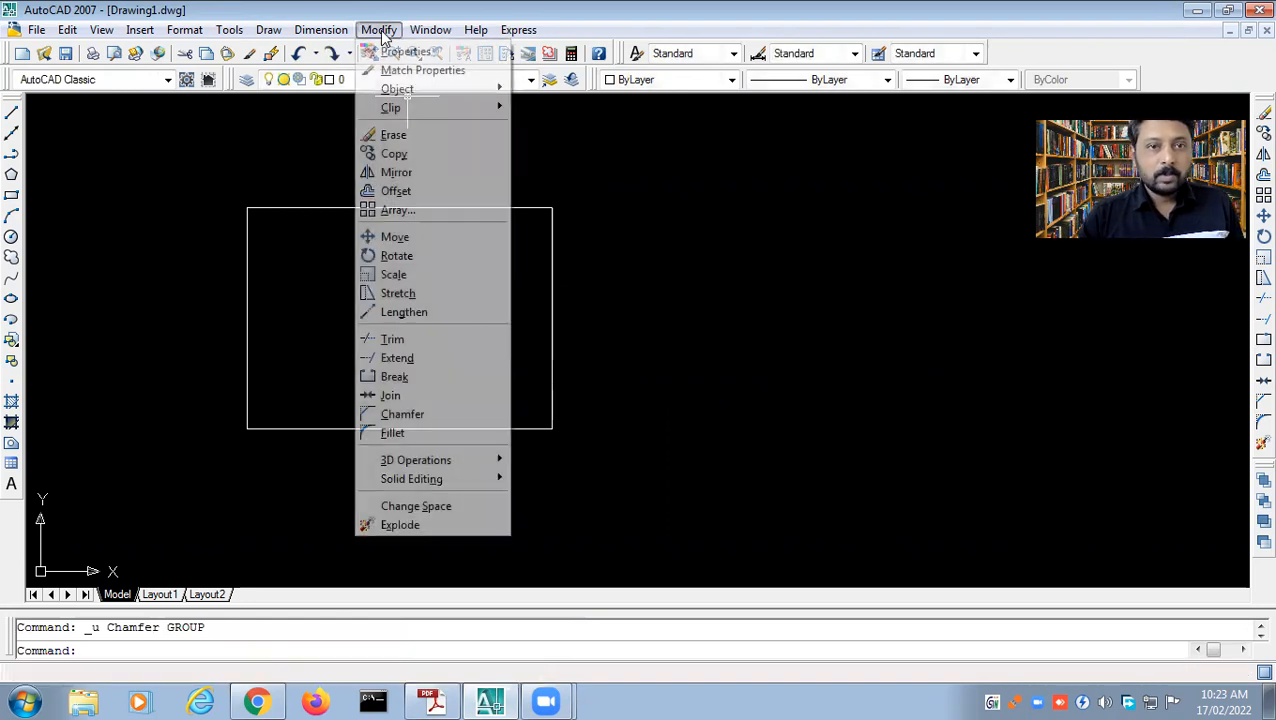
left_click(419, 418)
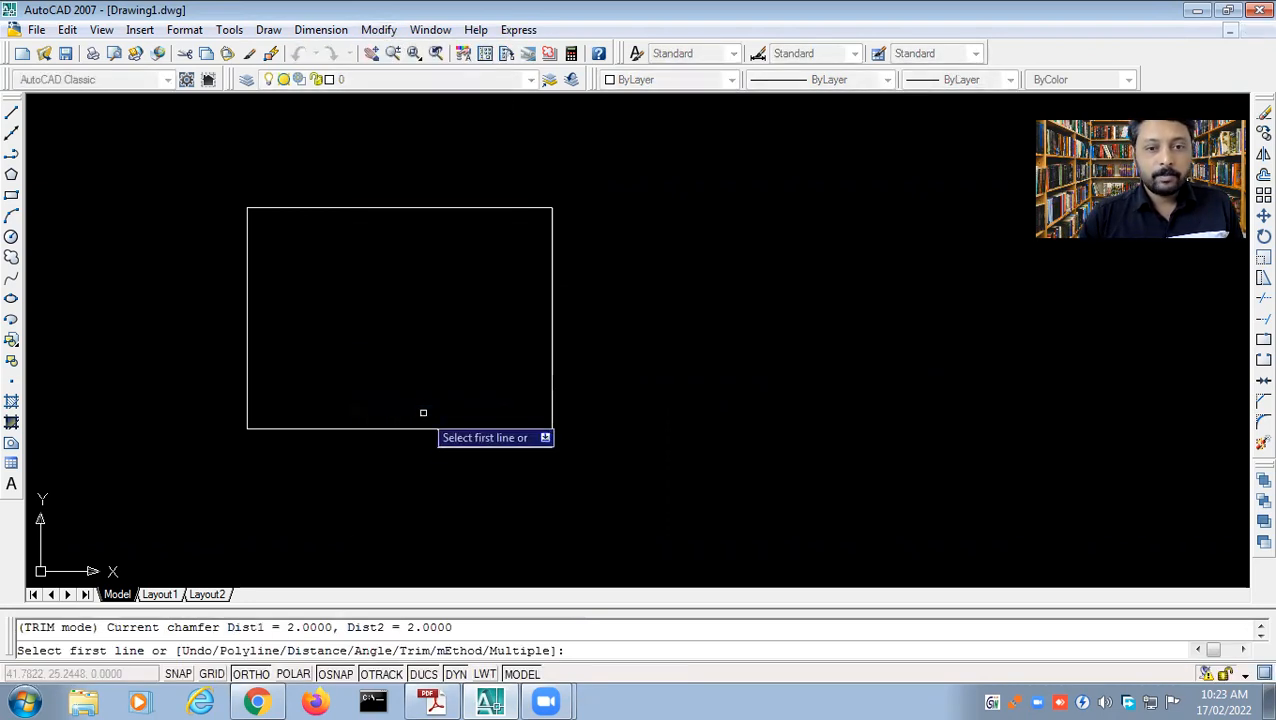
type("d")
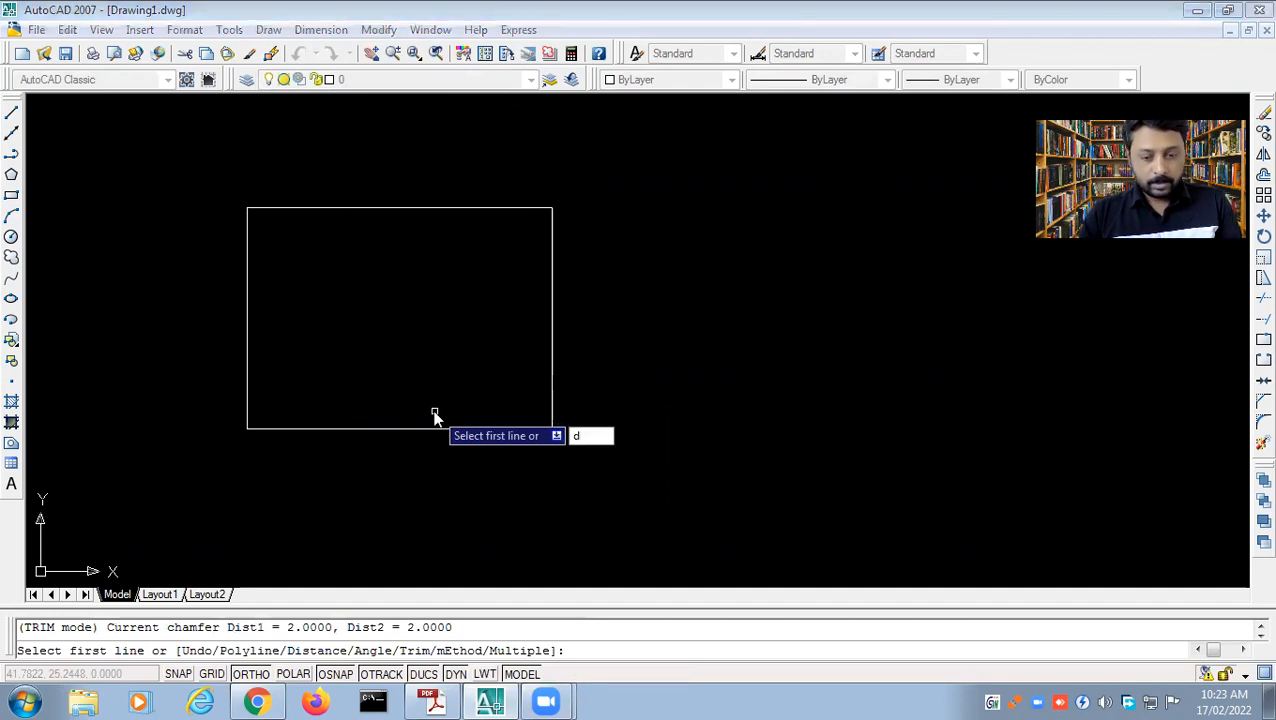
key("Return")
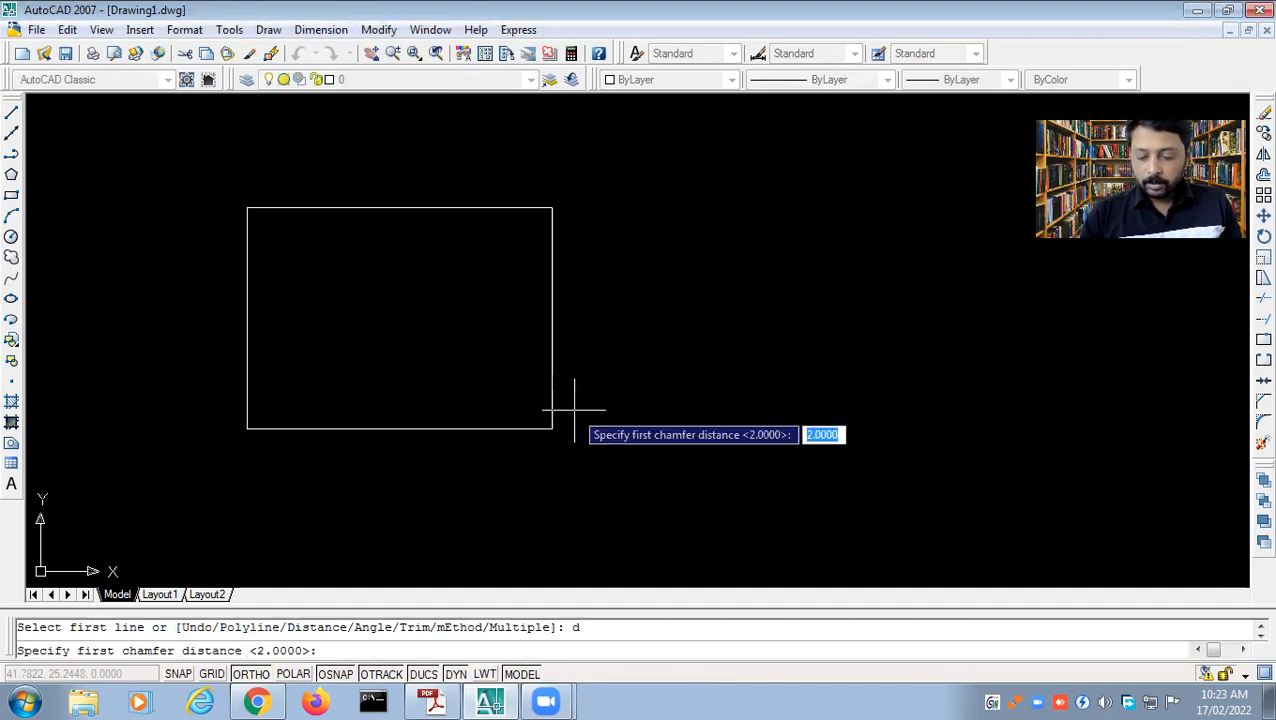
key("Return")
type("4")
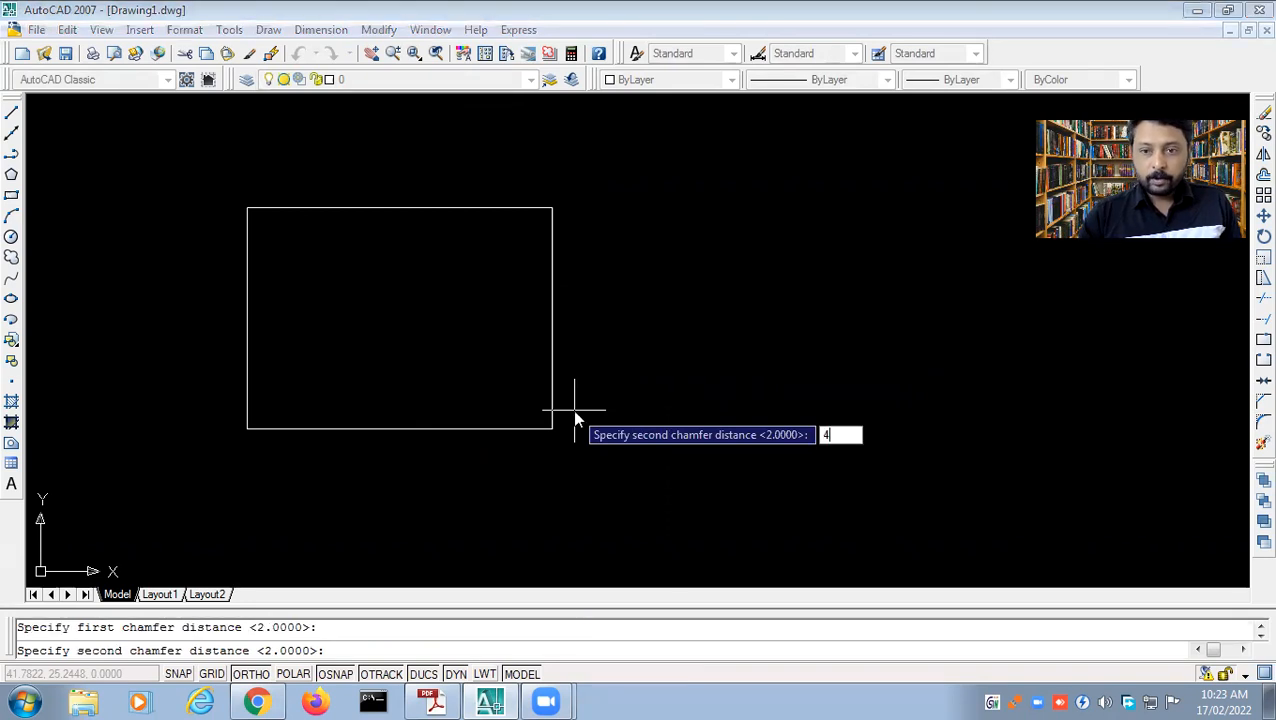
key("Return")
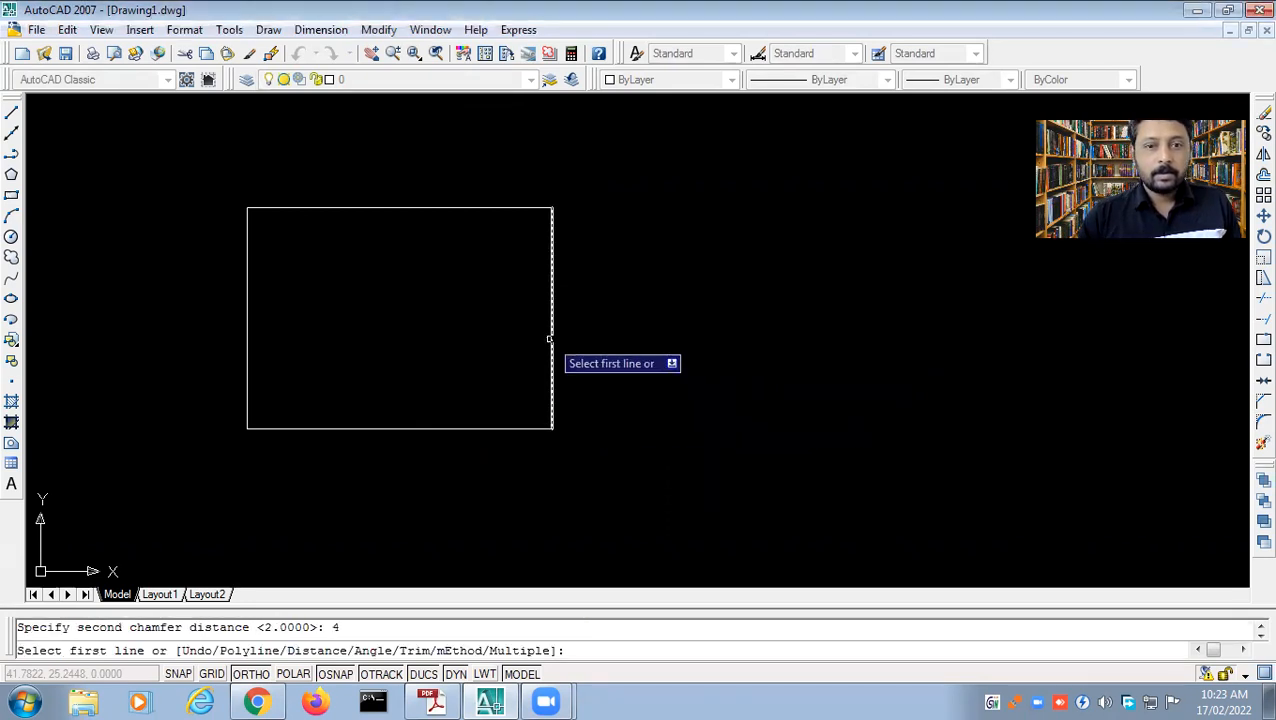
left_click(551, 320)
left_click(510, 208)
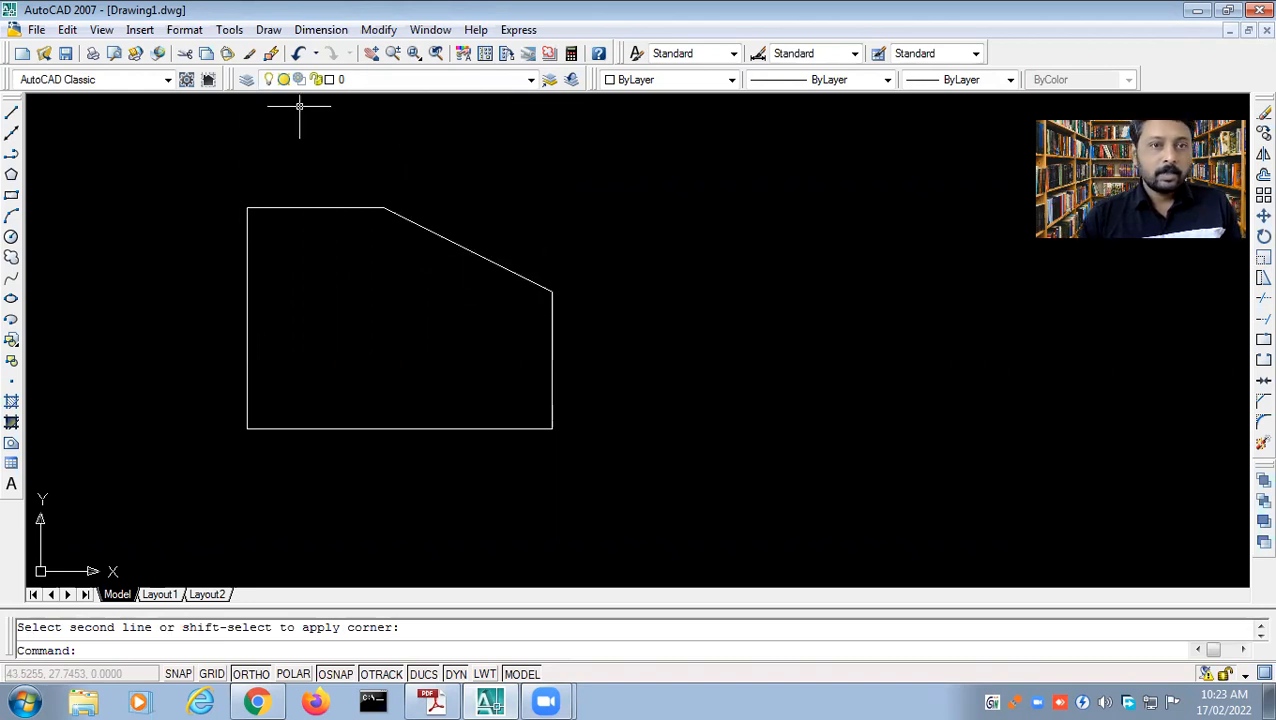
- Erase all the lines of the chamfered shape
left_click(219, 156)
left_click(585, 490)
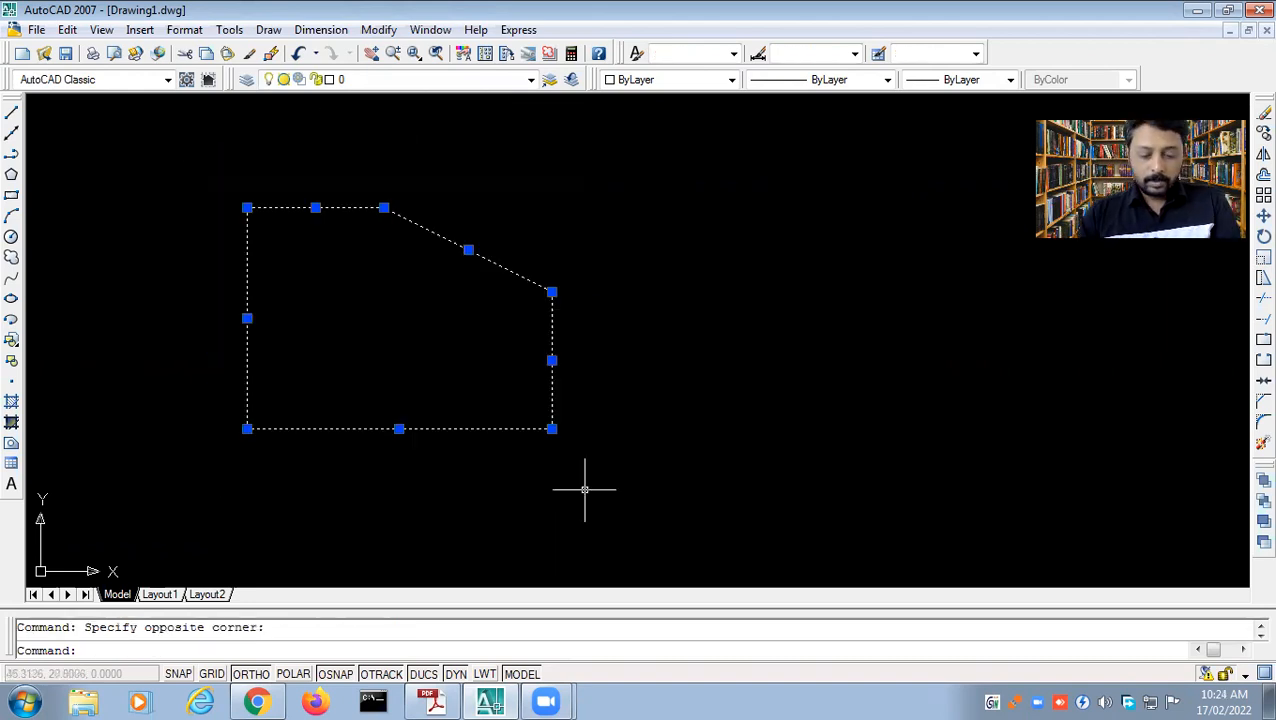
key("Delete")
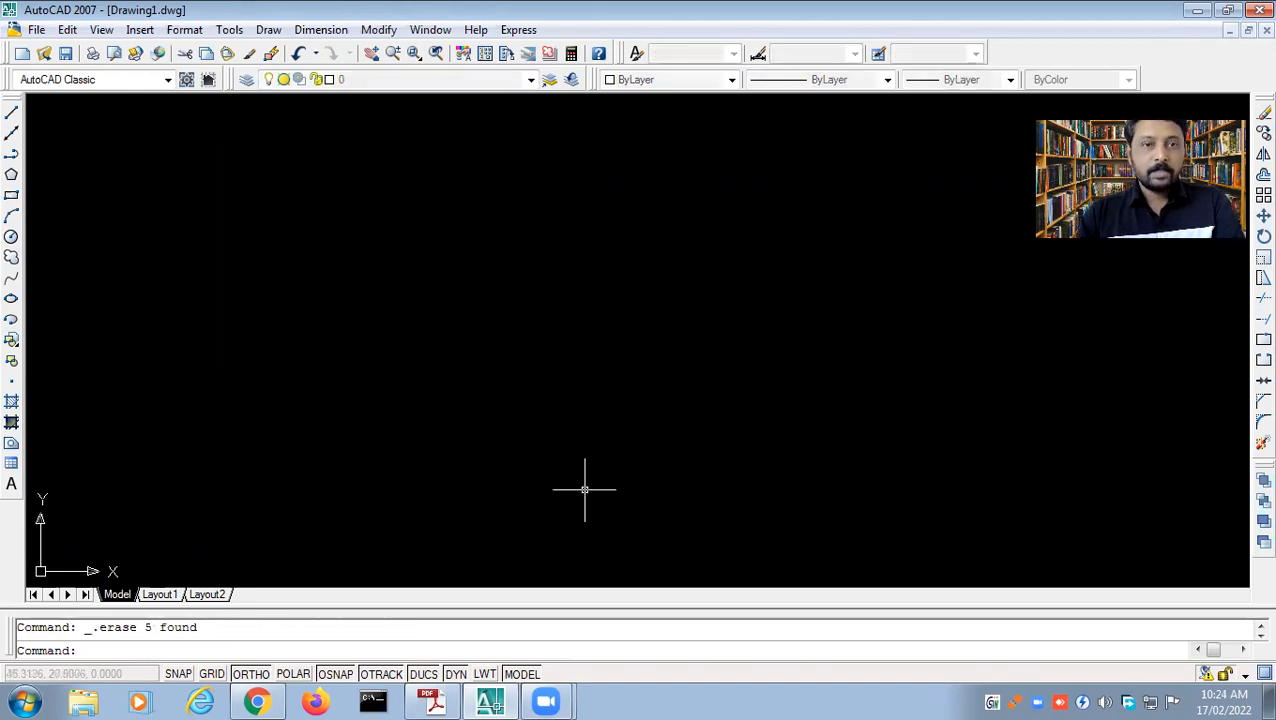
- Split the model space into three viewports with the Horizontal configuration, and undo the split
left_click(380, 30)
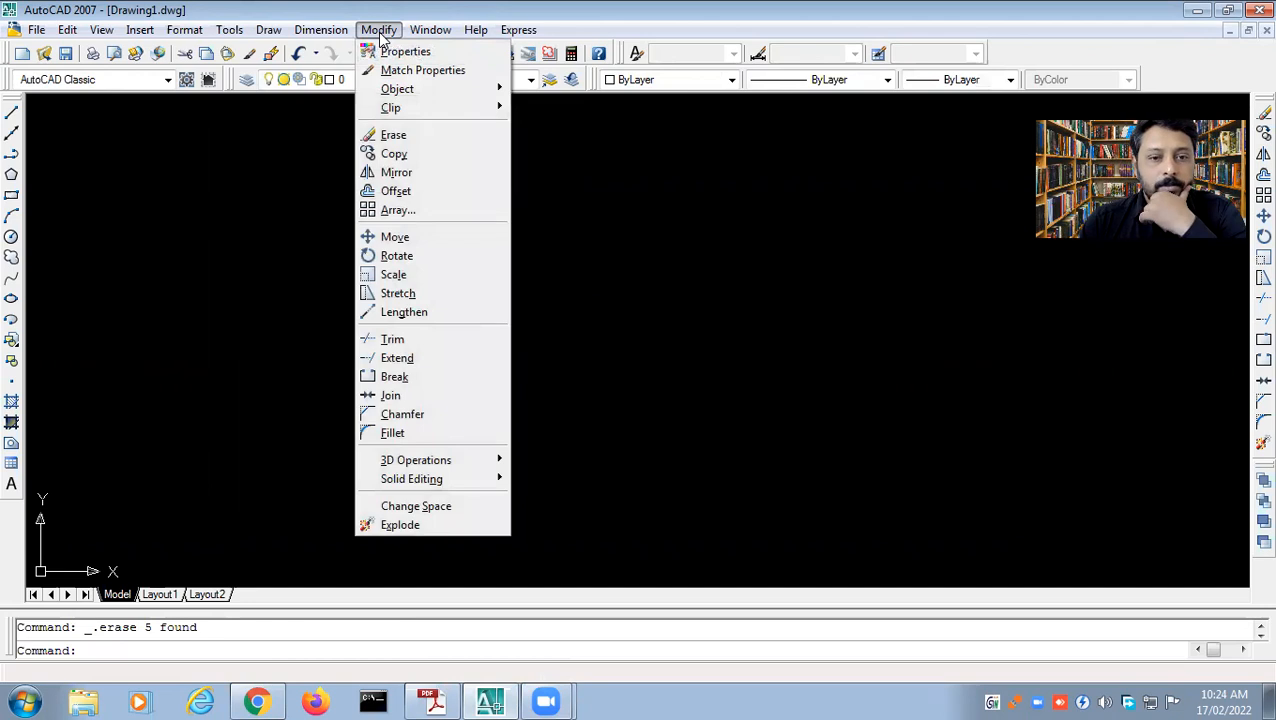
mouse_move(272, 32)
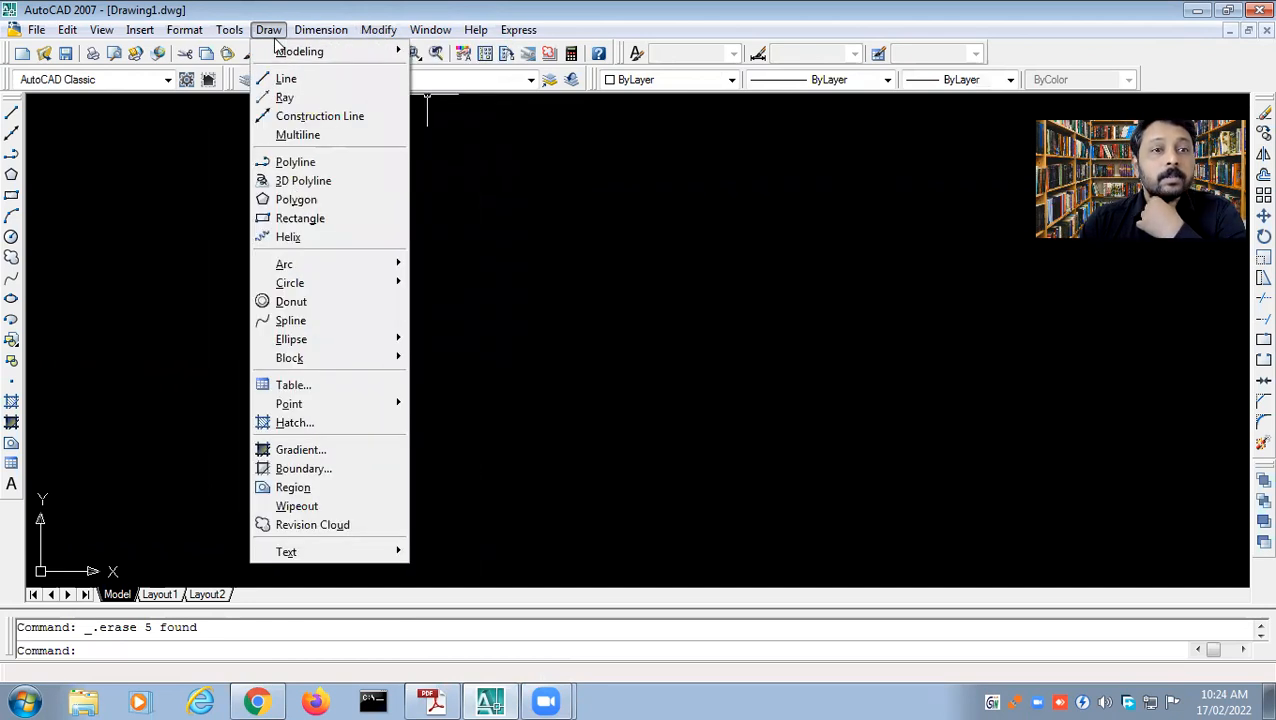
mouse_move(101, 34)
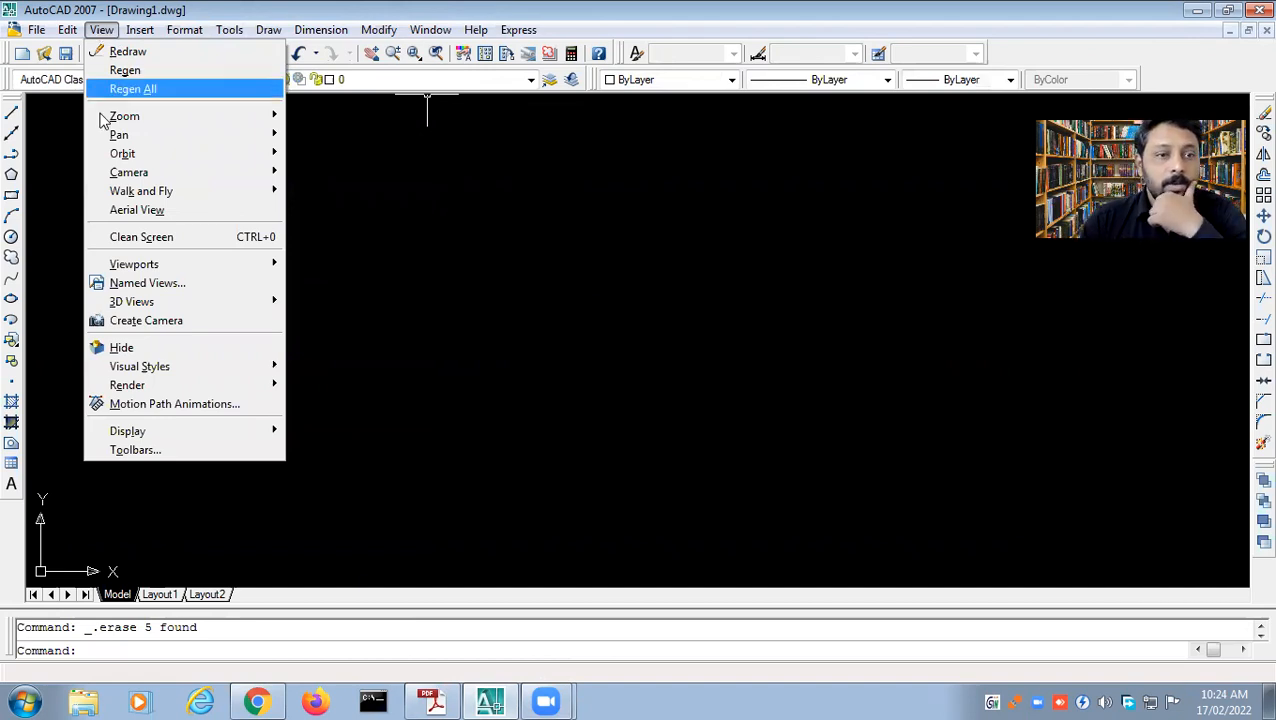
mouse_move(195, 272)
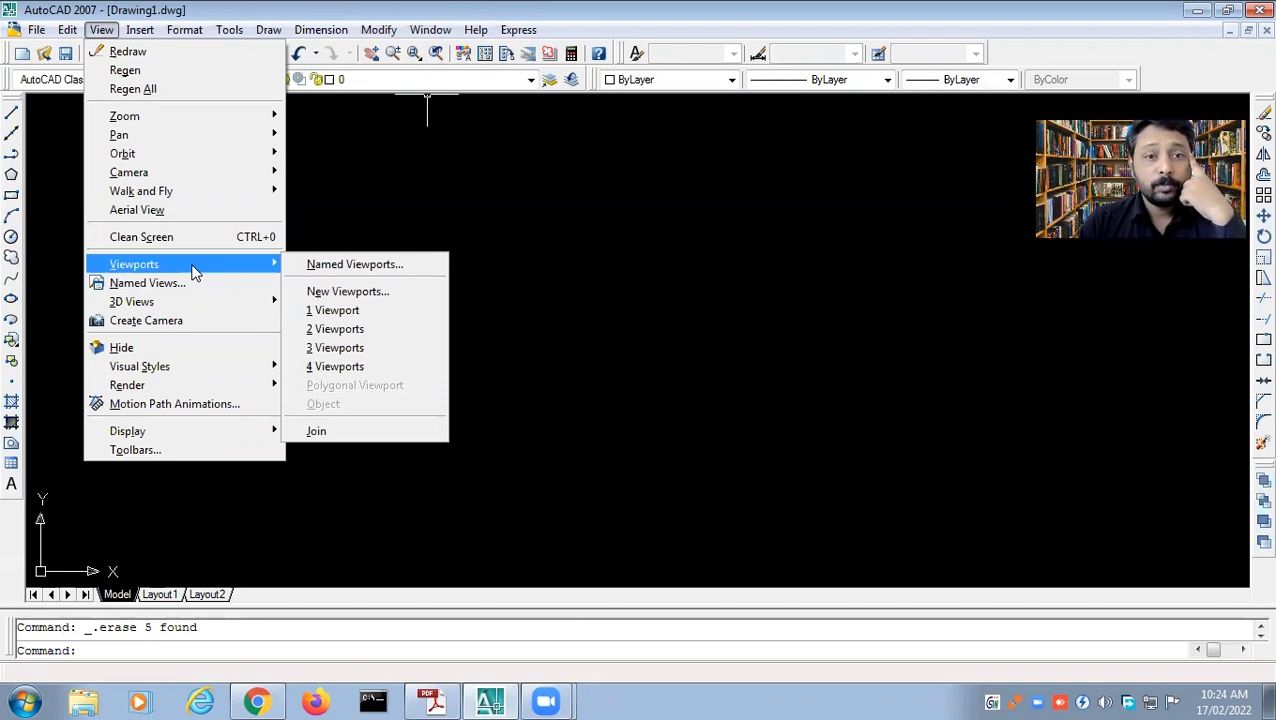
left_click(348, 350)
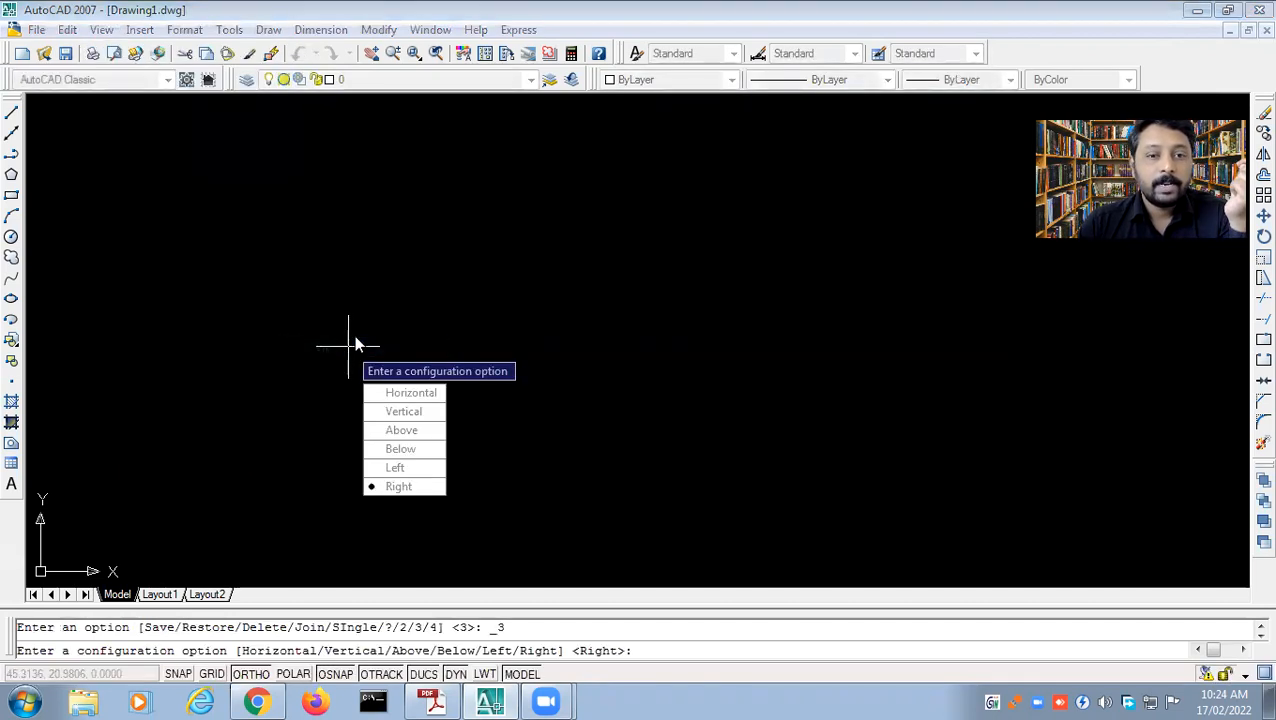
left_click(392, 397)
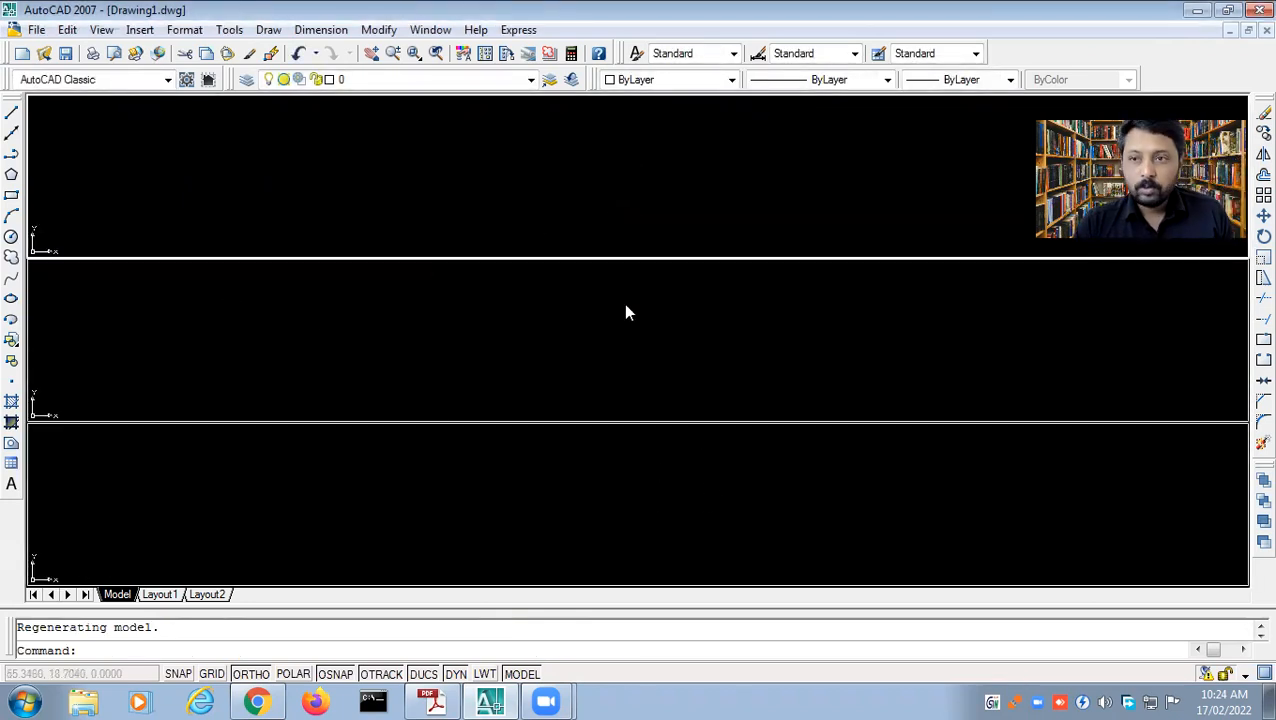
key("ctrl+z")
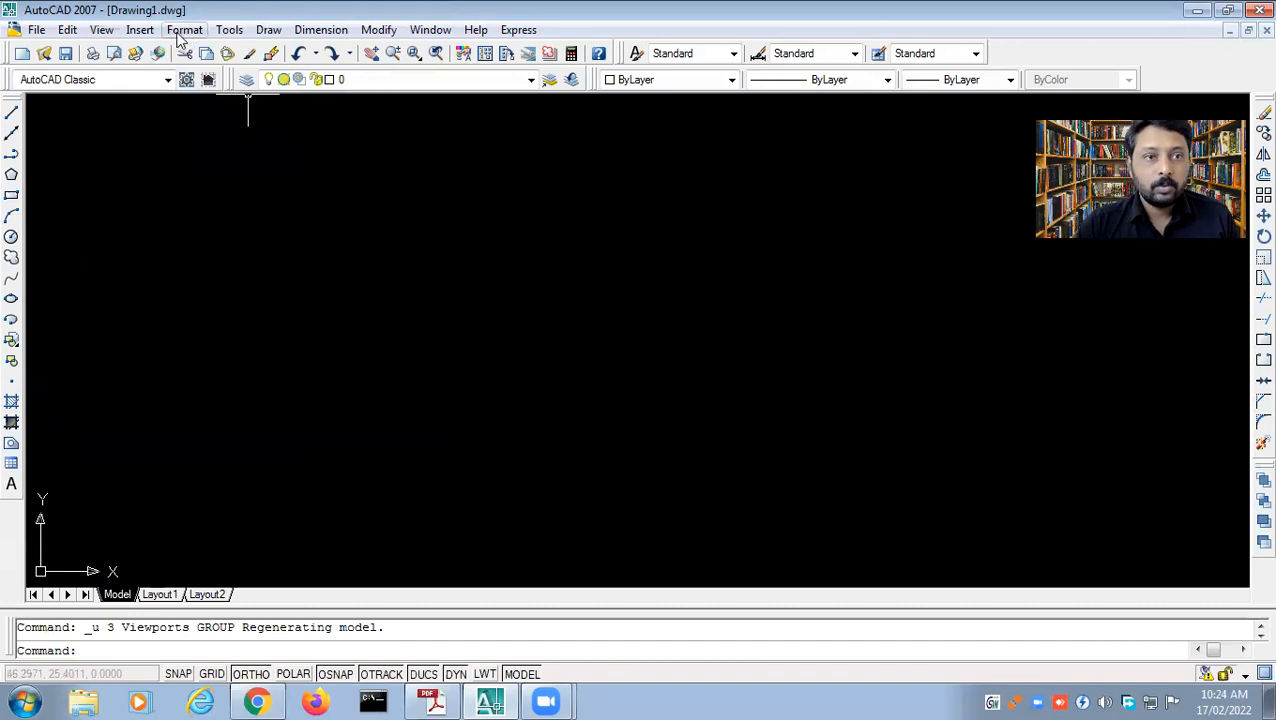
- Split the model space into three viewports with the Vertical configuration, and undo the split
left_click(103, 31)
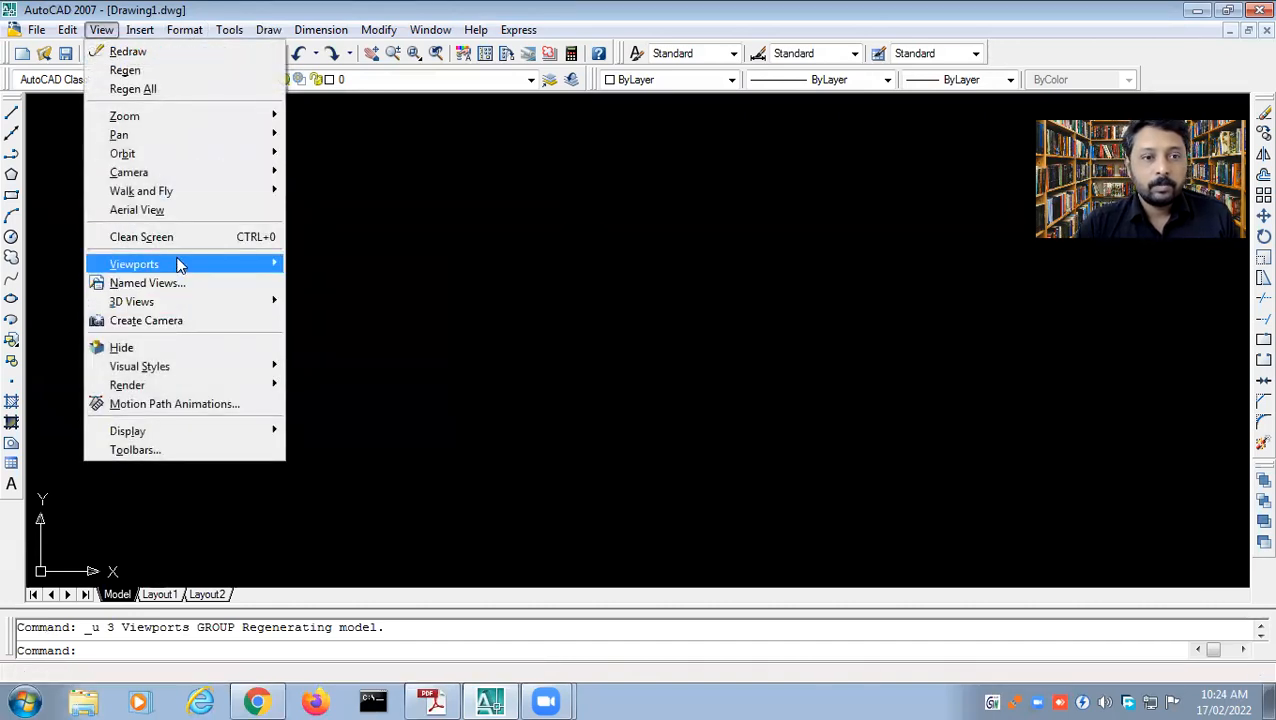
left_click(362, 348)
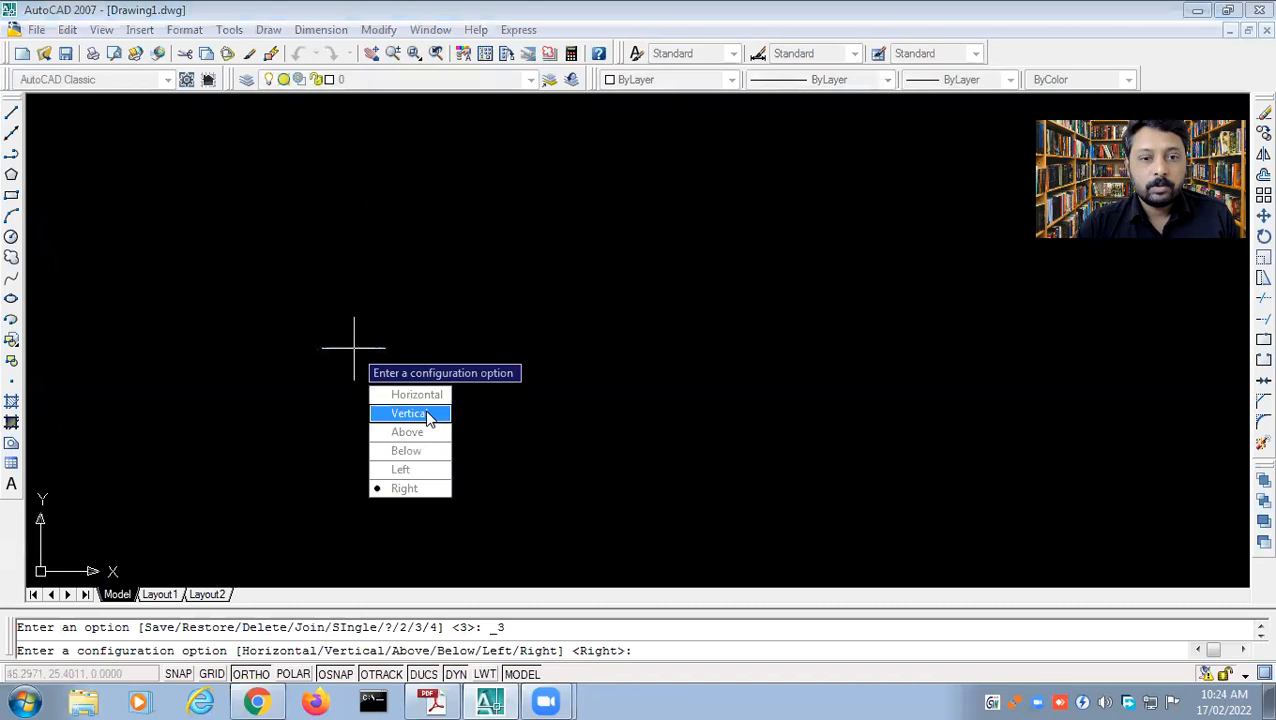
left_click(415, 414)
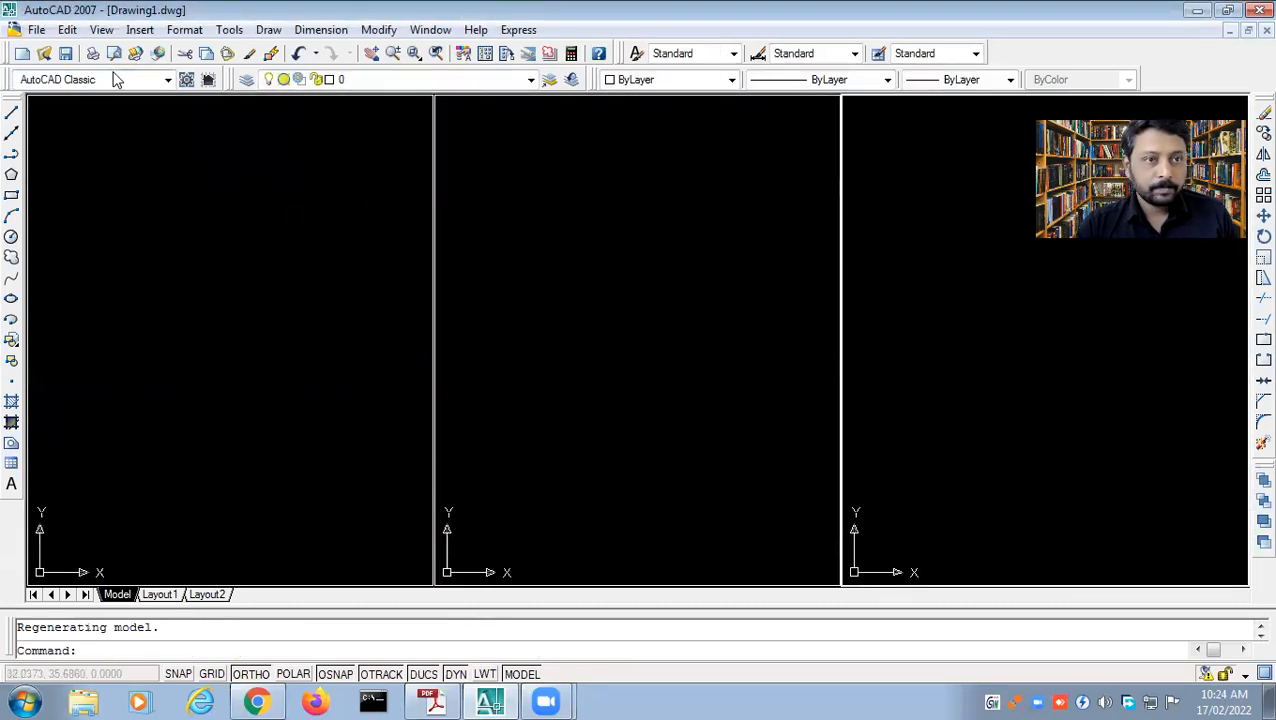
key("ctrl+z")
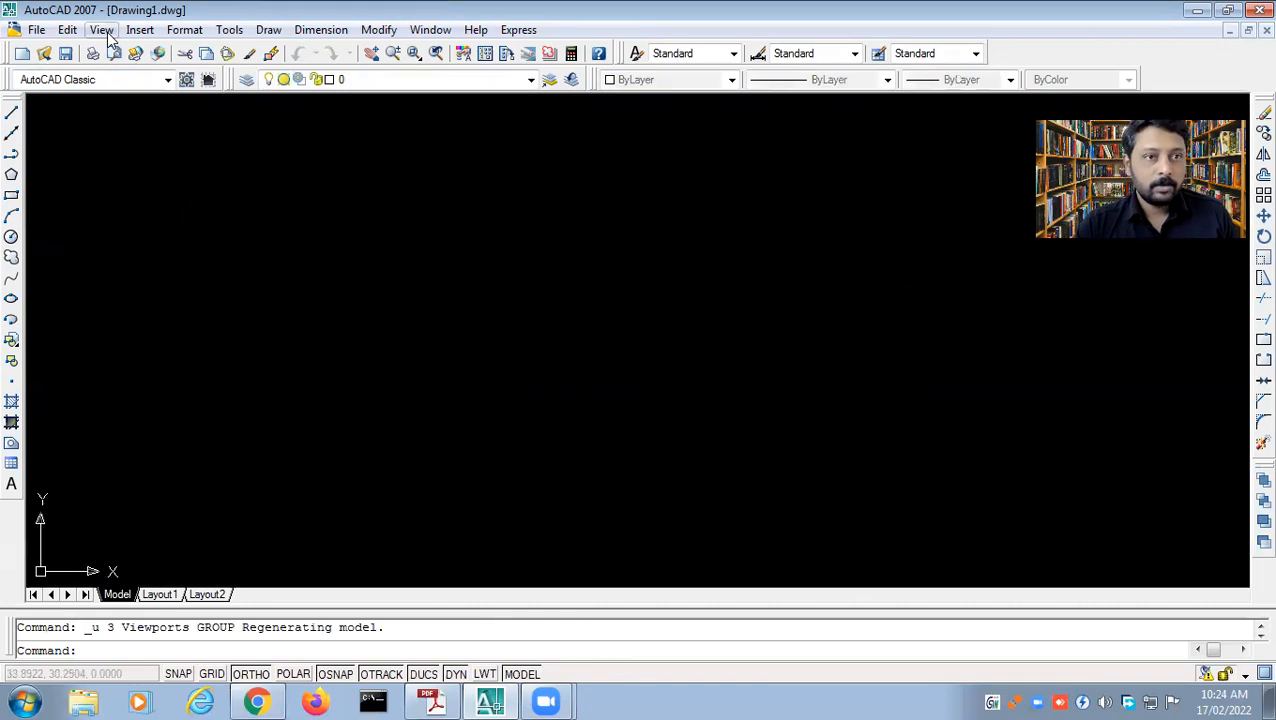
- Split the model space into three viewports with the Above configuration, and undo the split
left_click(103, 31)
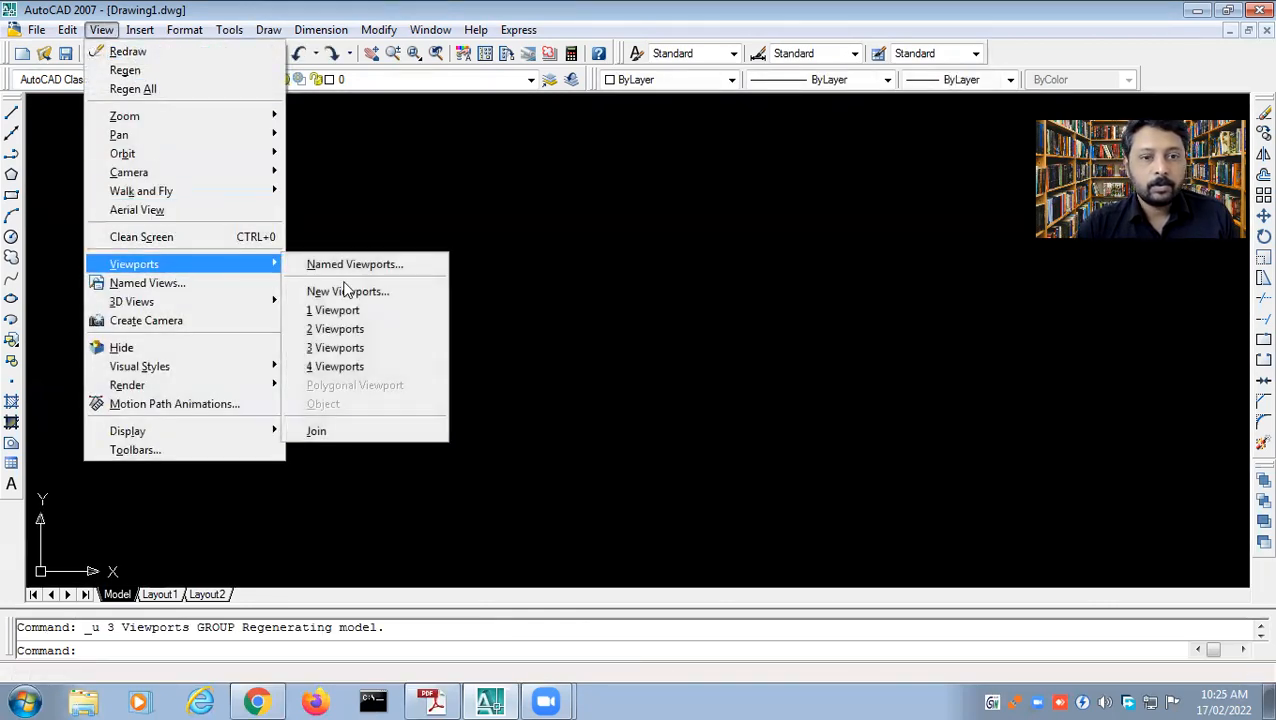
left_click(358, 348)
left_click(420, 432)
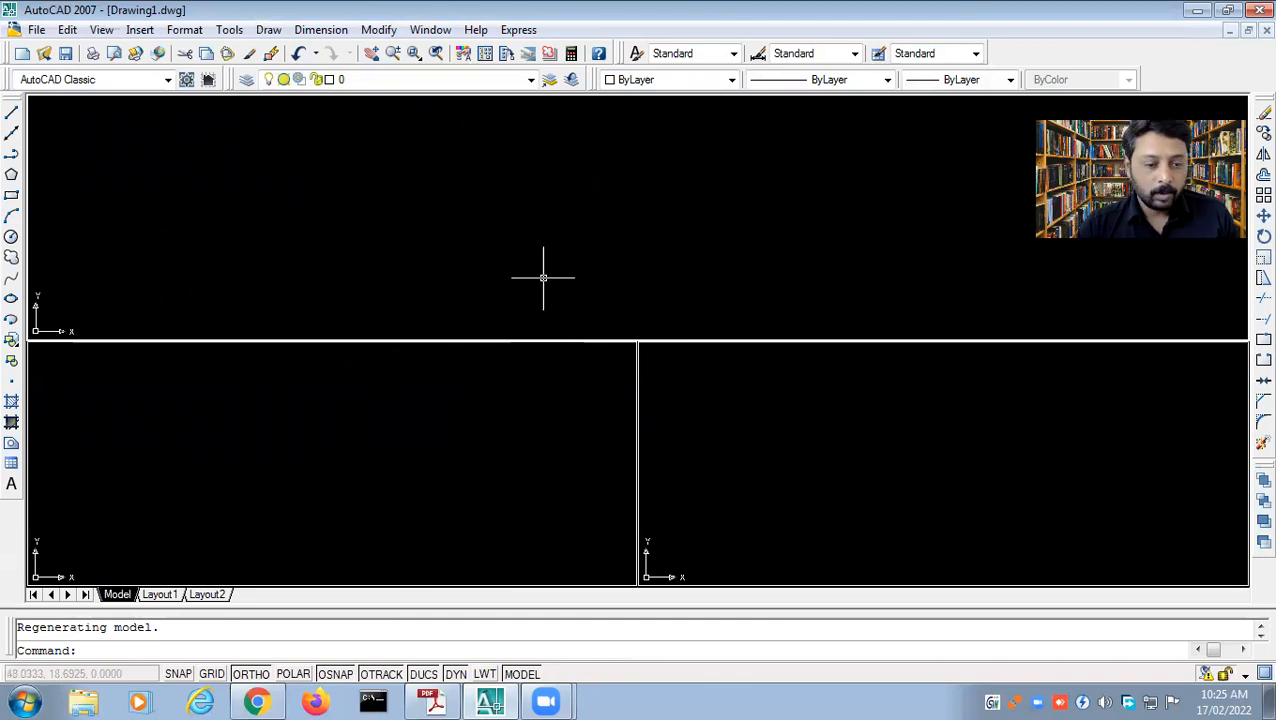
key("ctrl+z")
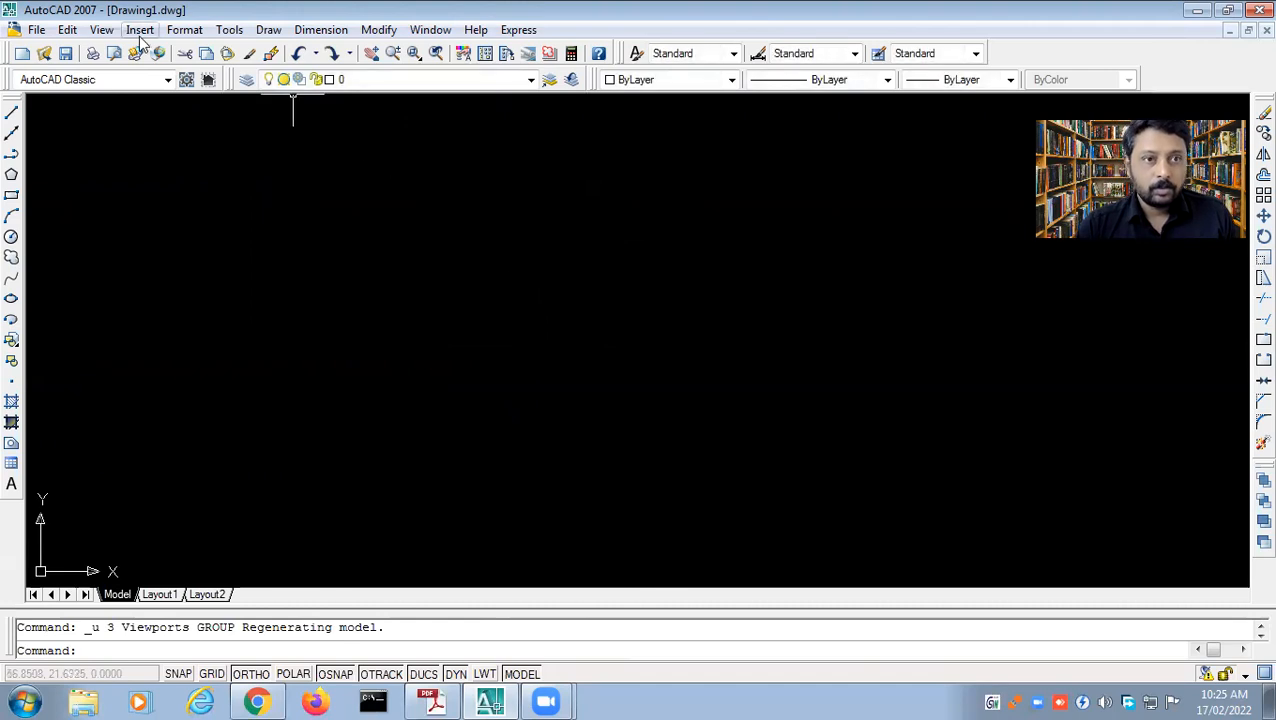
- Split the model space into three viewports with the Below configuration, and undo the split
left_click(101, 29)
mouse_move(199, 262)
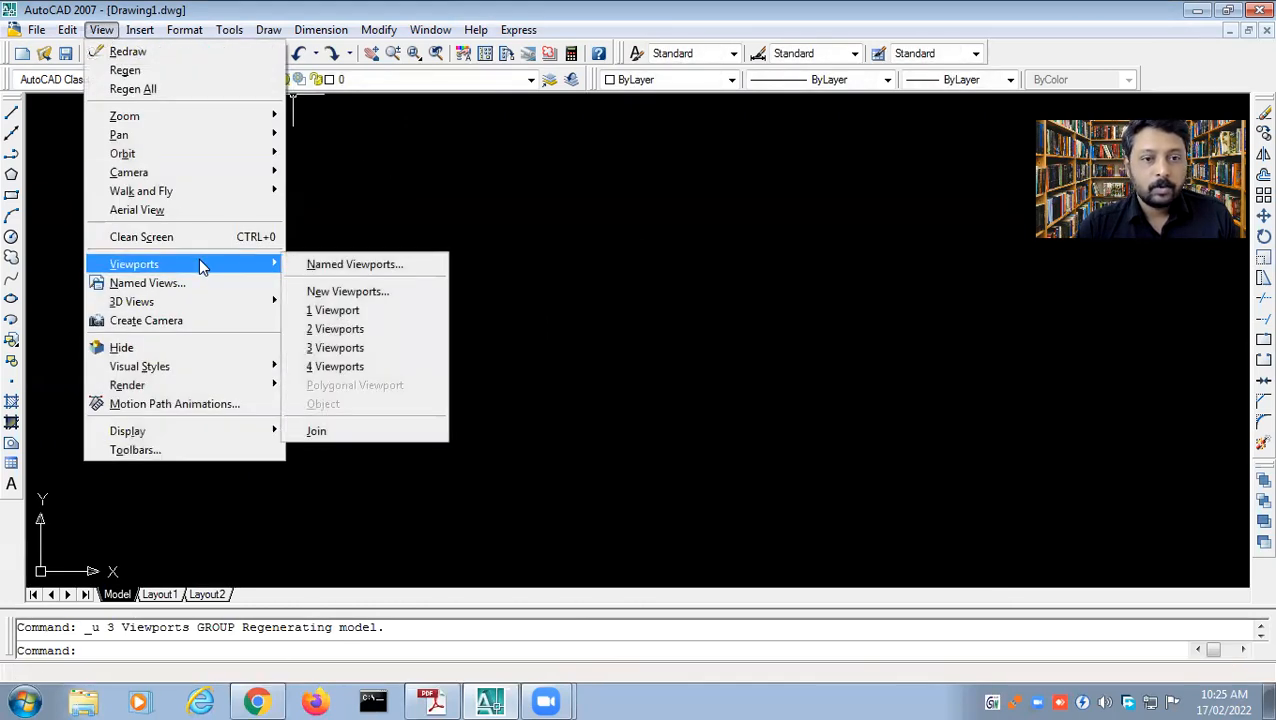
left_click(340, 347)
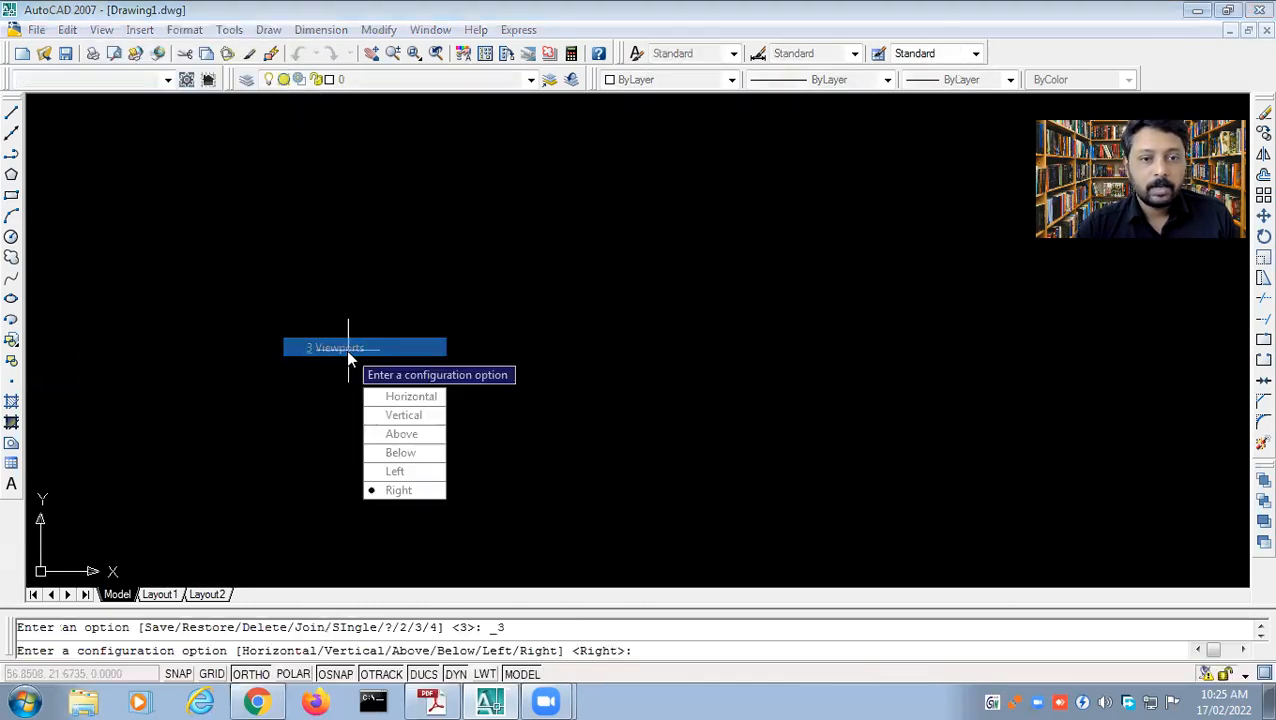
left_click(402, 455)
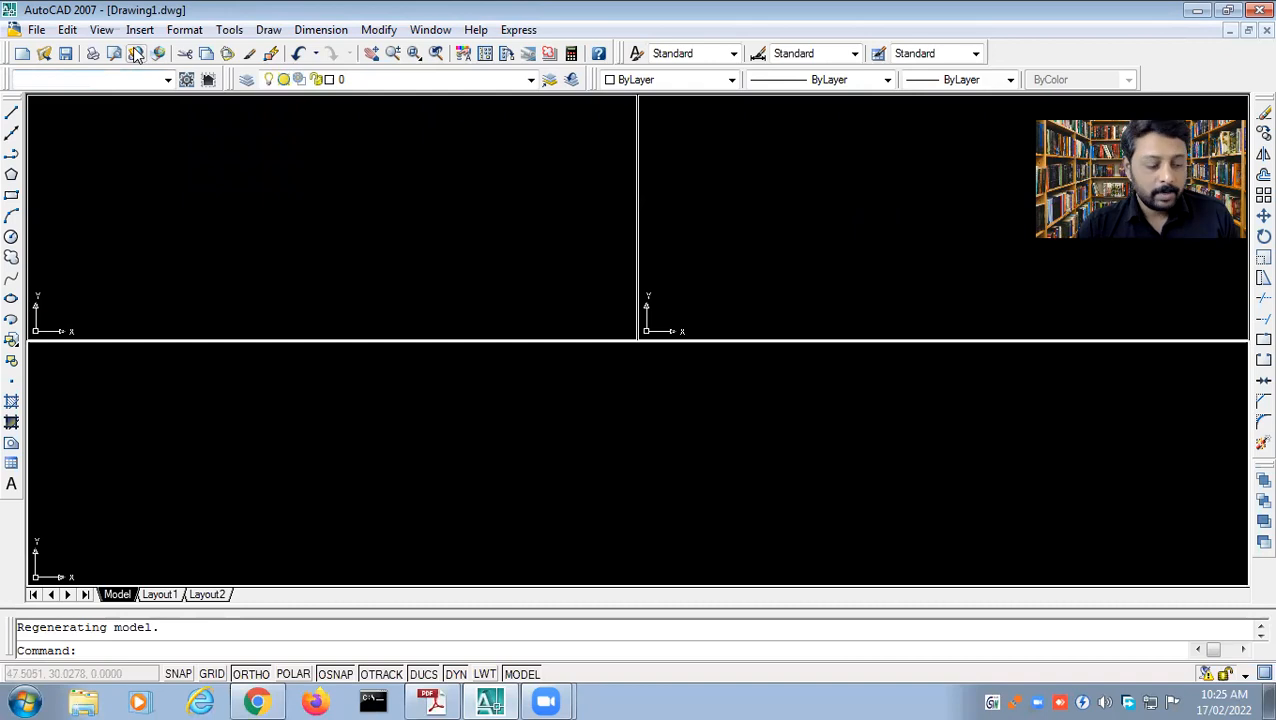
key("ctrl+z")
- Split the model space into three viewports with the Left configuration, and undo the split
left_click(101, 31)
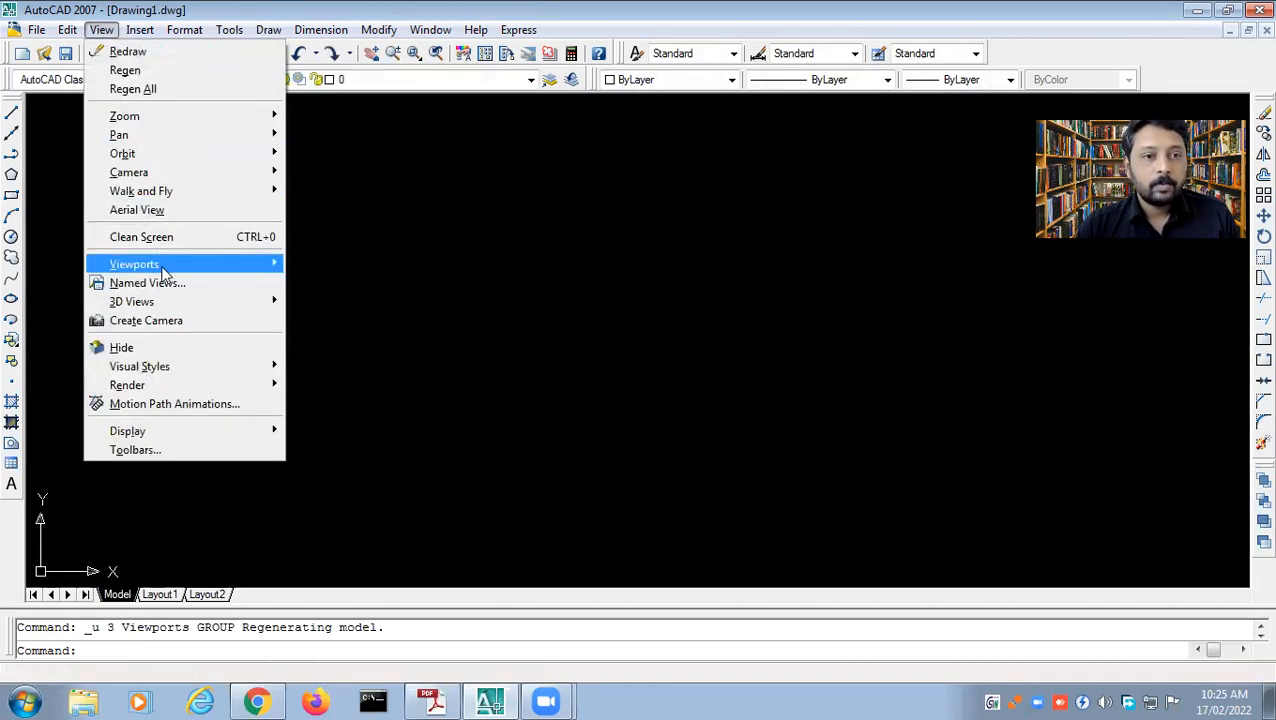
mouse_move(165, 268)
left_click(348, 349)
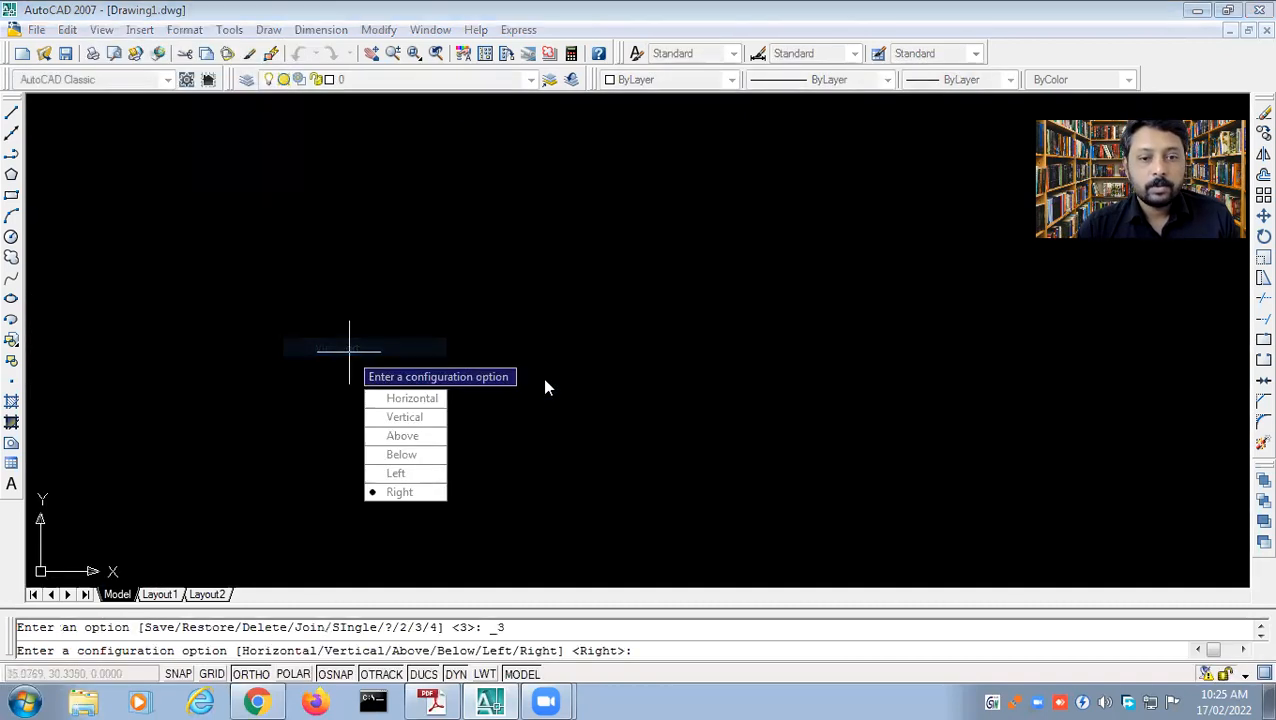
left_click(418, 470)
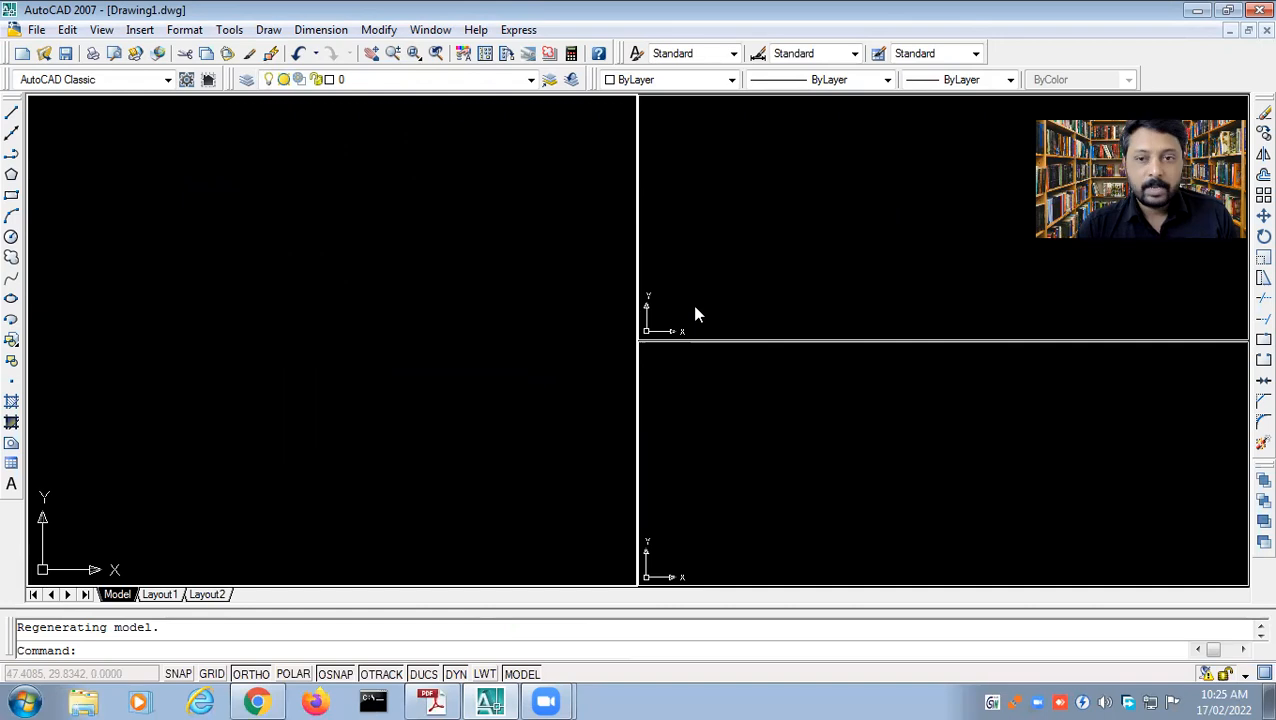
key("ctrl+z")
- Split the model space into three viewports using the Above configuration
left_click(100, 30)
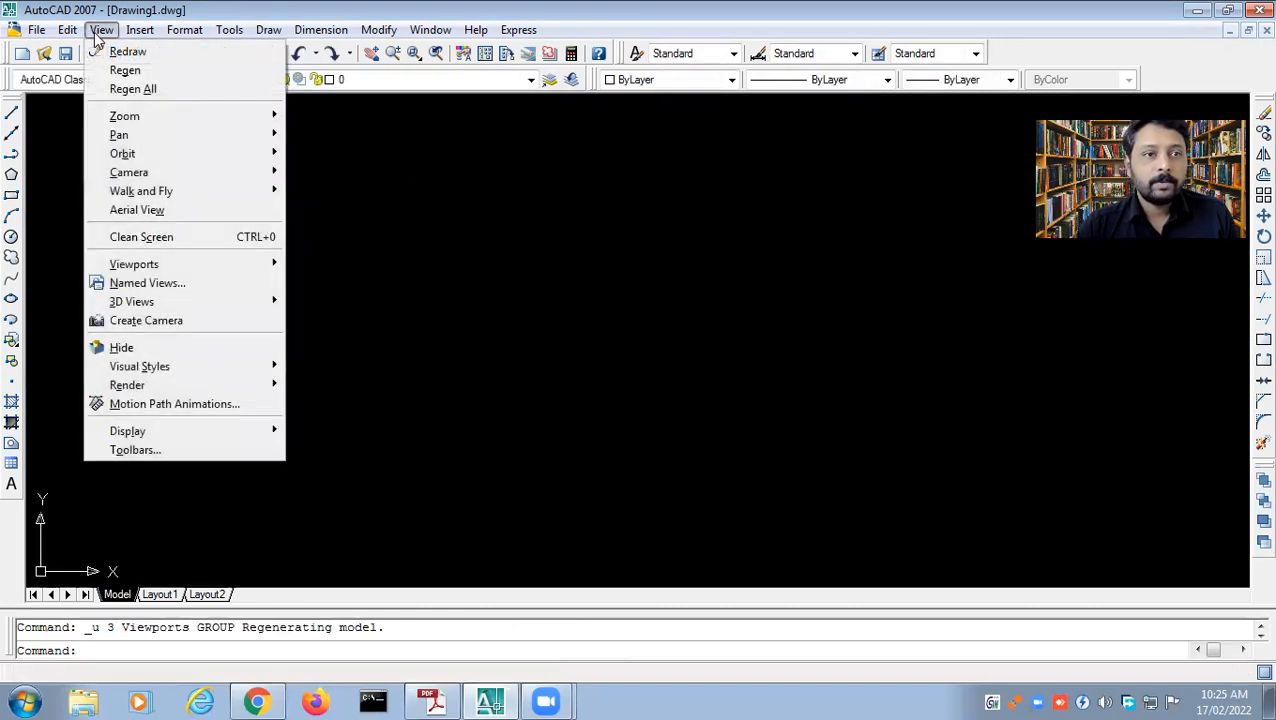
mouse_move(162, 265)
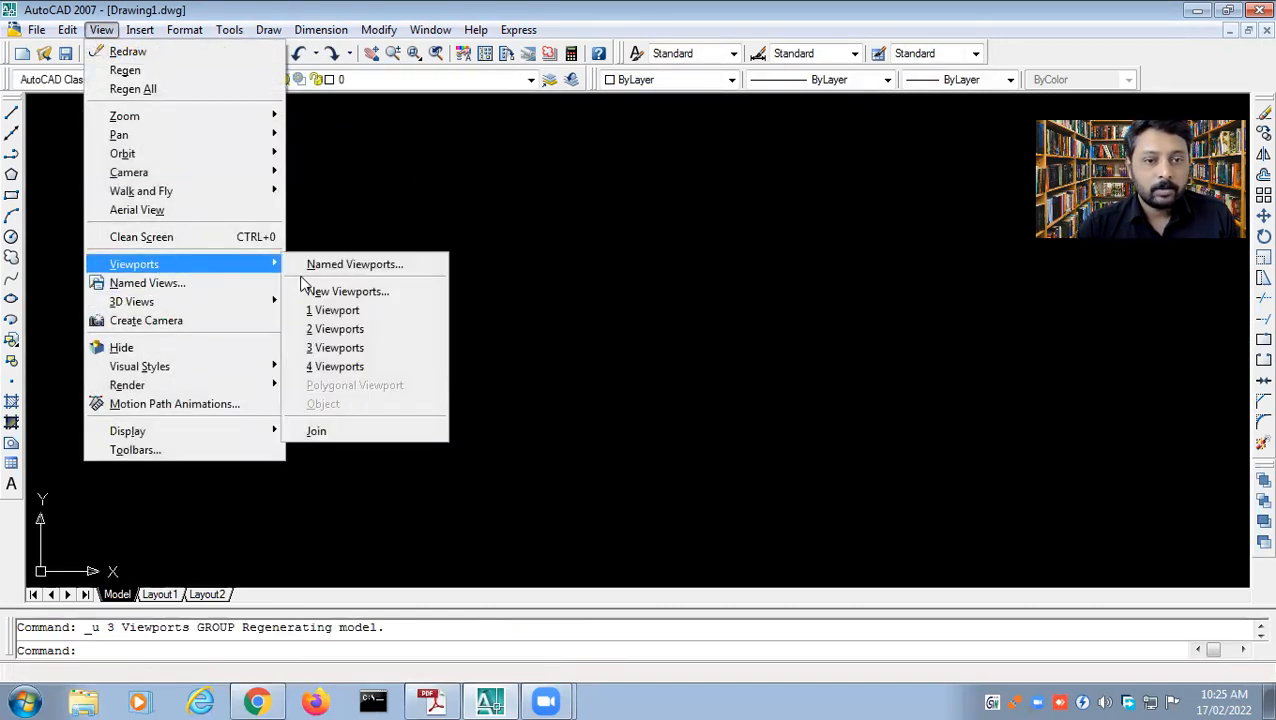
left_click(345, 352)
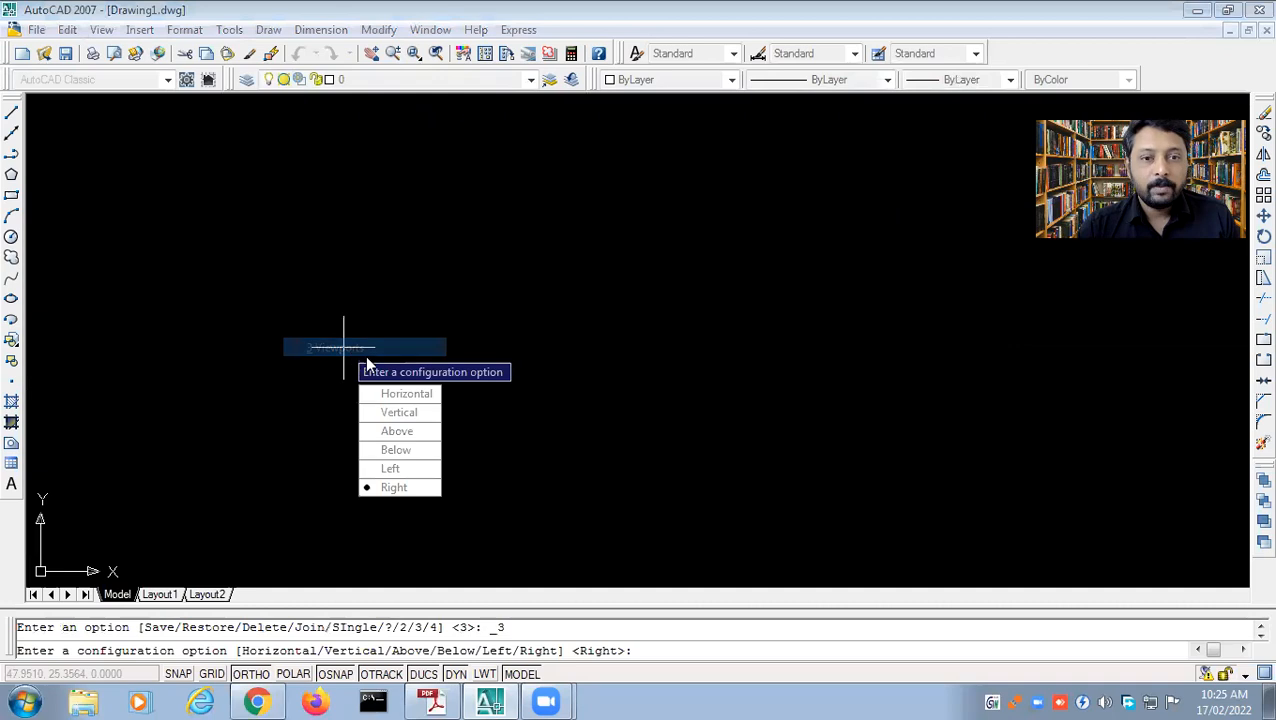
left_click(402, 434)
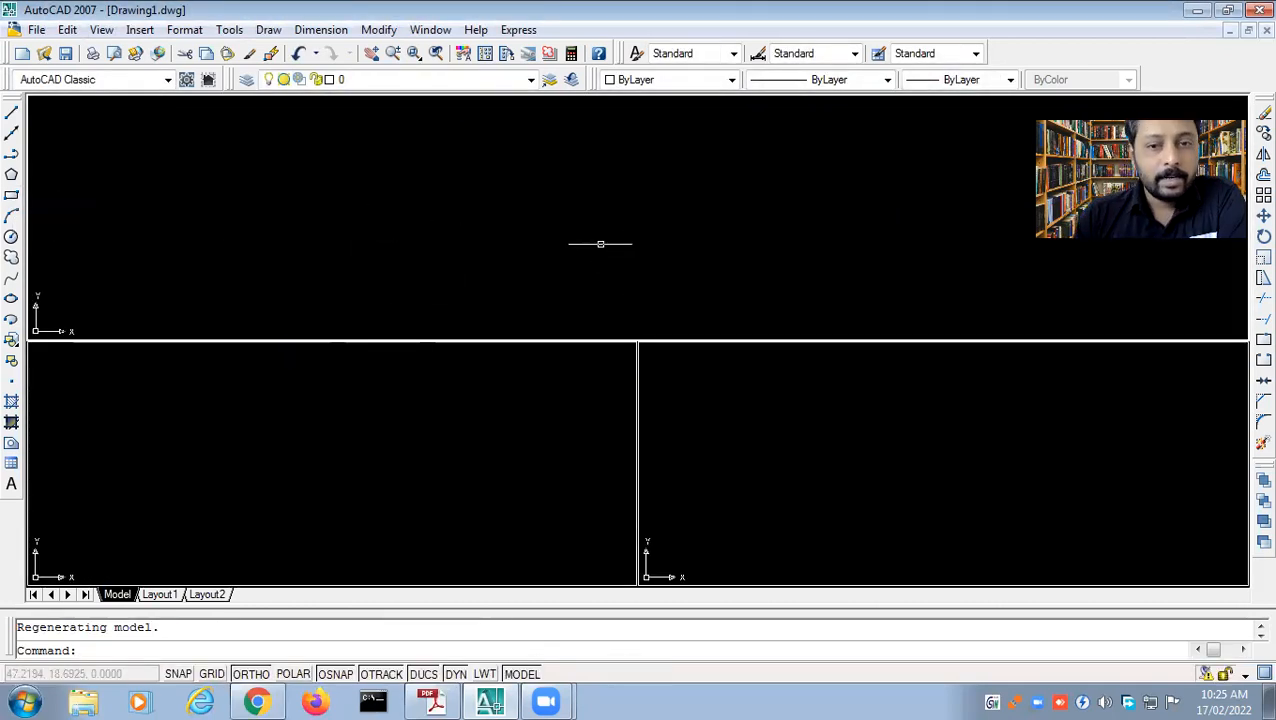
- Draw a rectangle about 12.07 by 6.55 units in the left half of the upper viewport
left_click(11, 196)
left_click(217, 135)
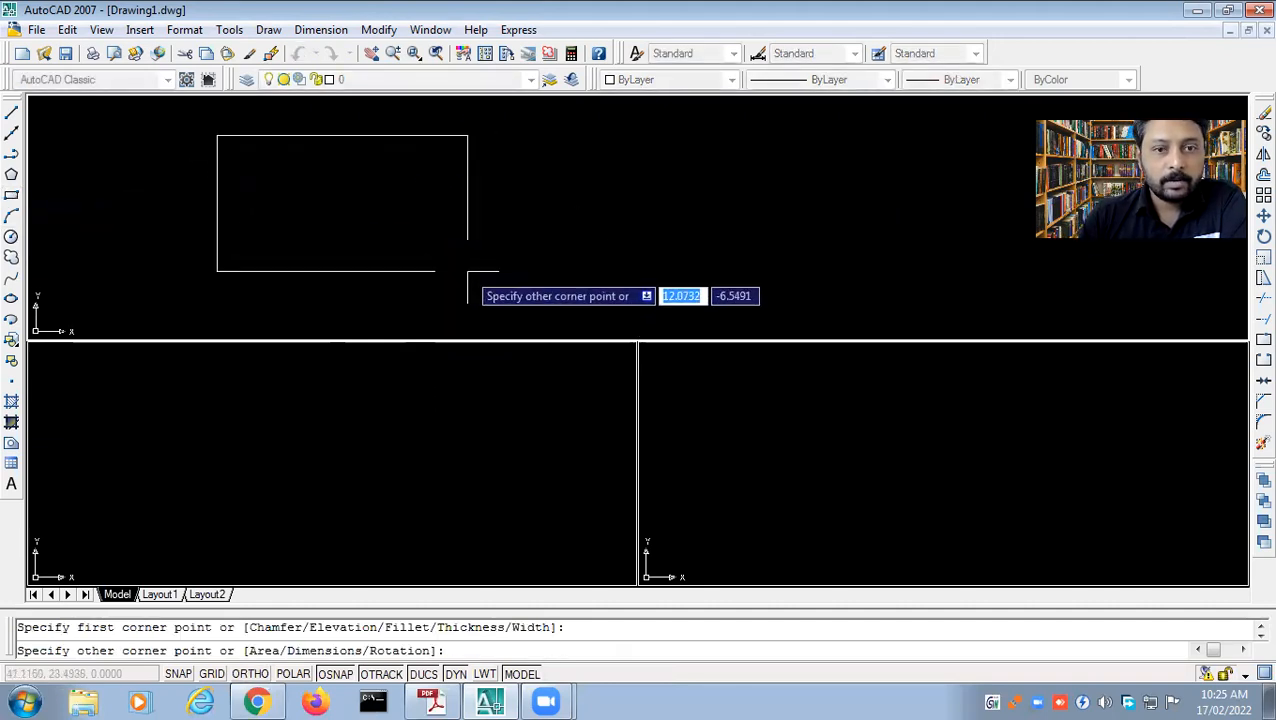
left_click(467, 271)
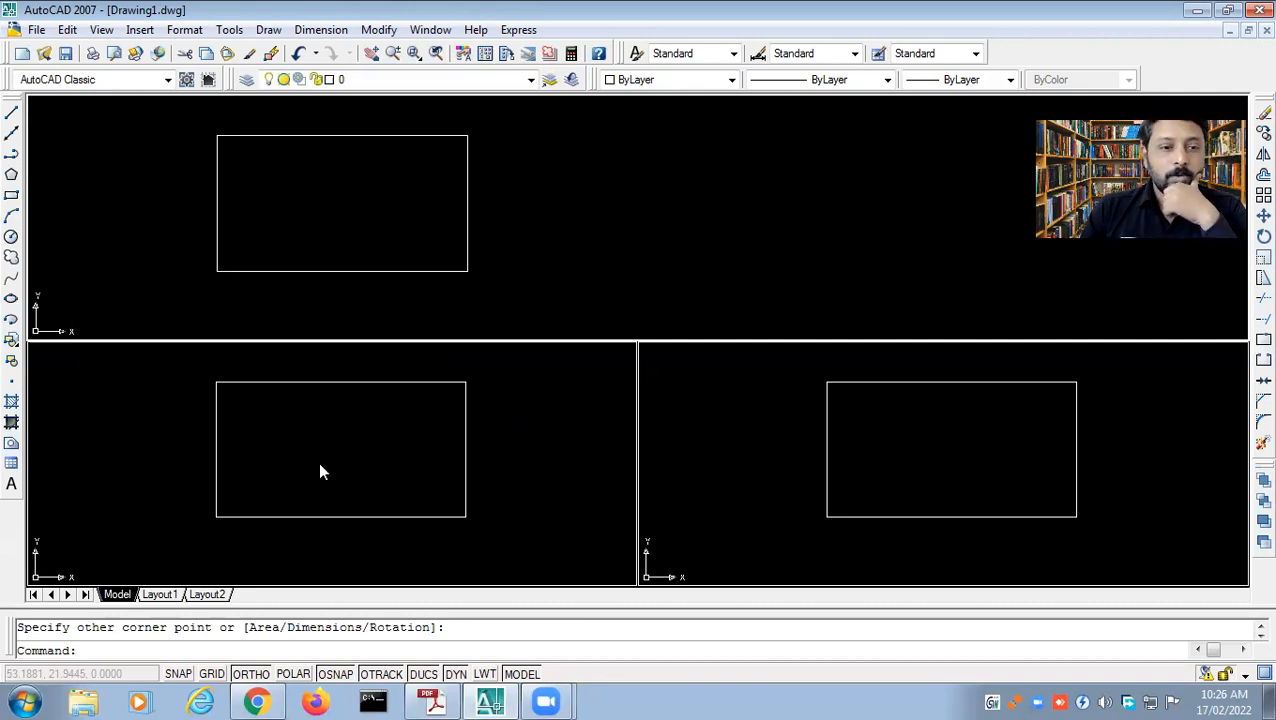
- Set the lower-left viewport to the Left 3D view, and undo both the view change and the rectangle
left_click(148, 419)
left_click(129, 422)
left_click(130, 424)
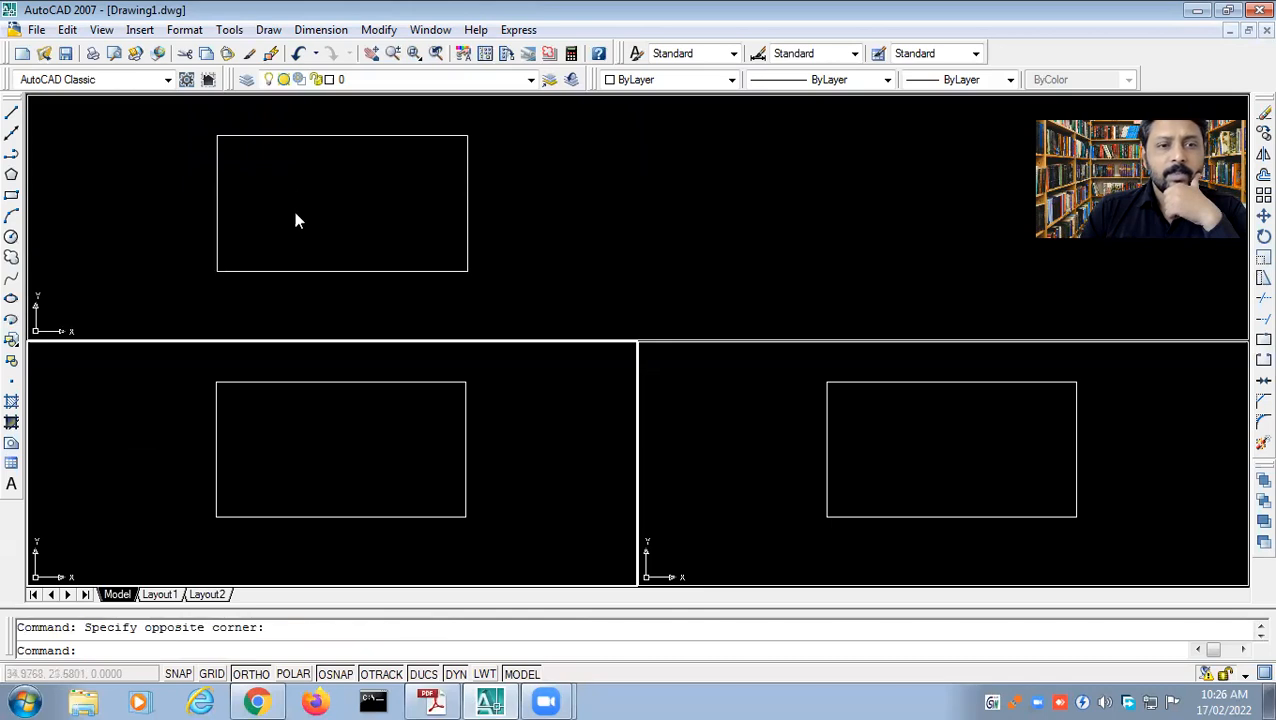
left_click(157, 437)
left_click(112, 430)
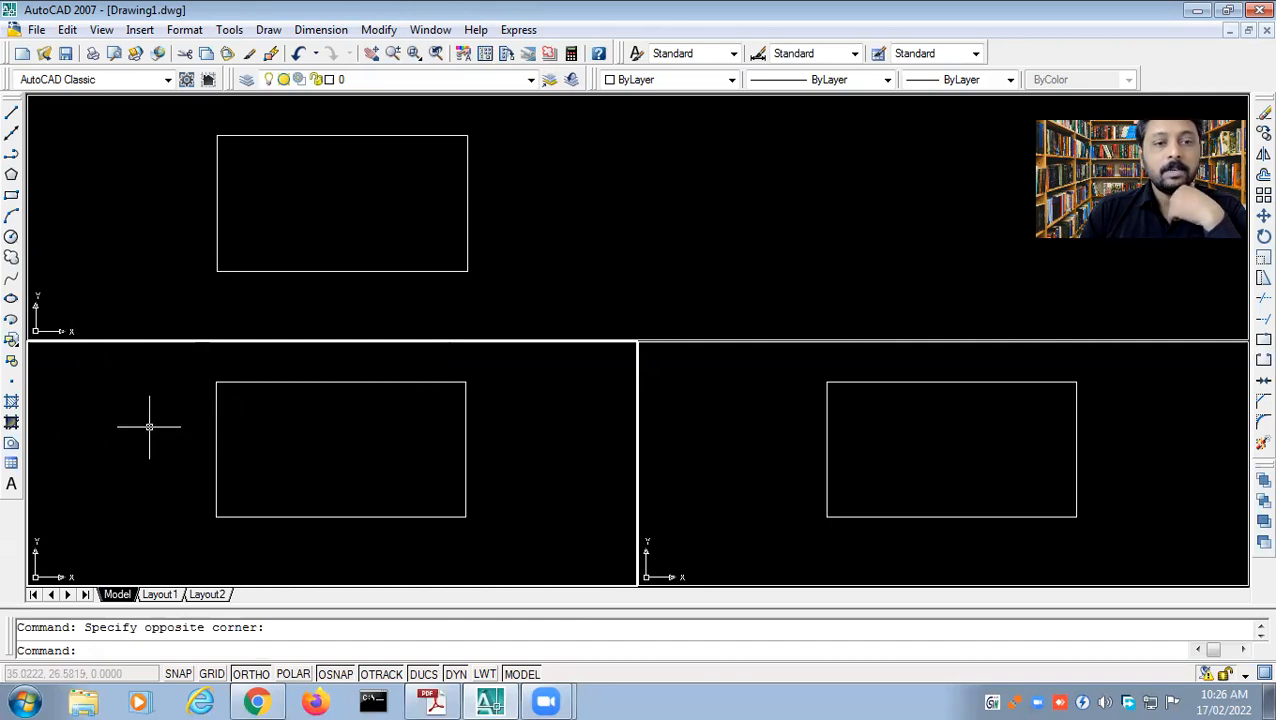
left_click(101, 31)
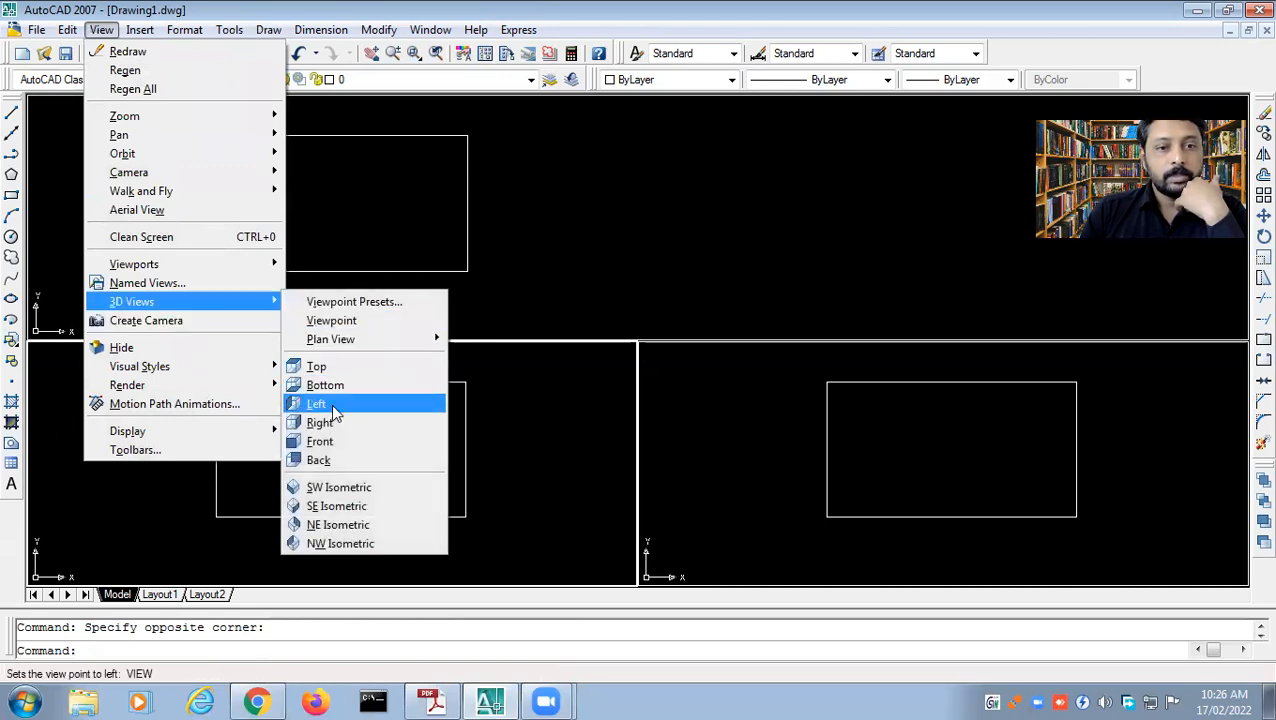
left_click(334, 405)
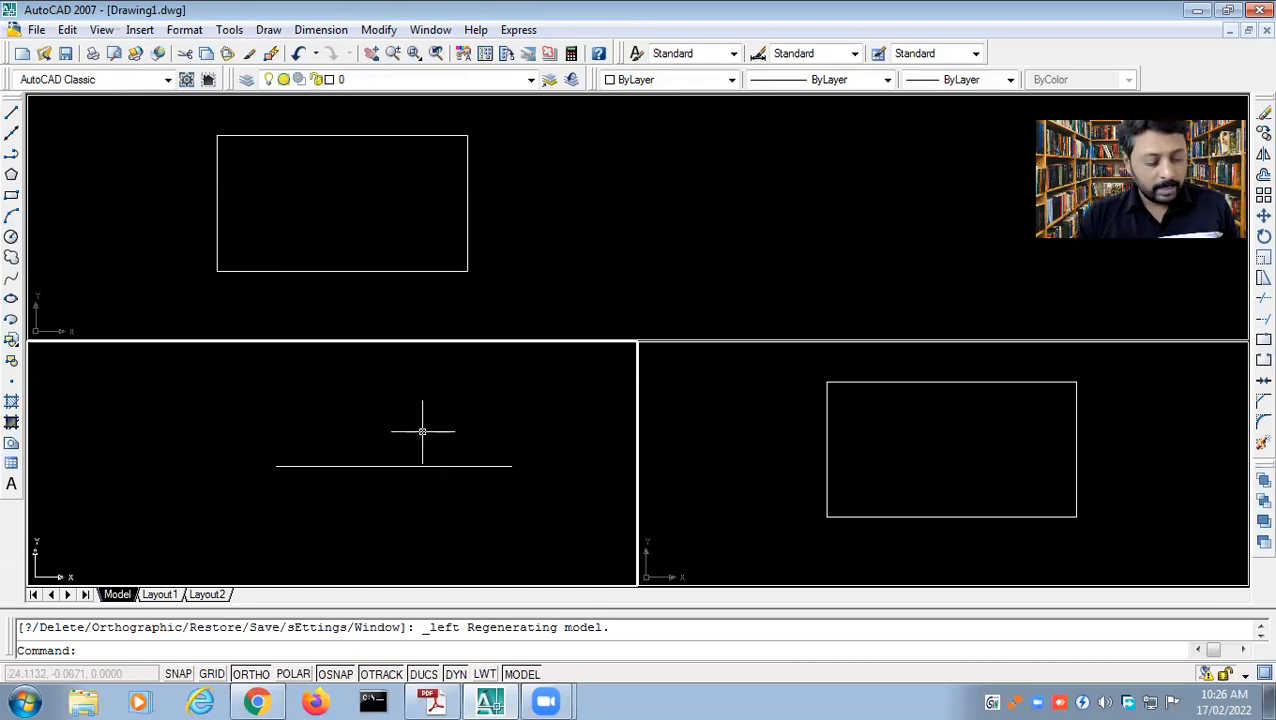
key("ctrl+z")
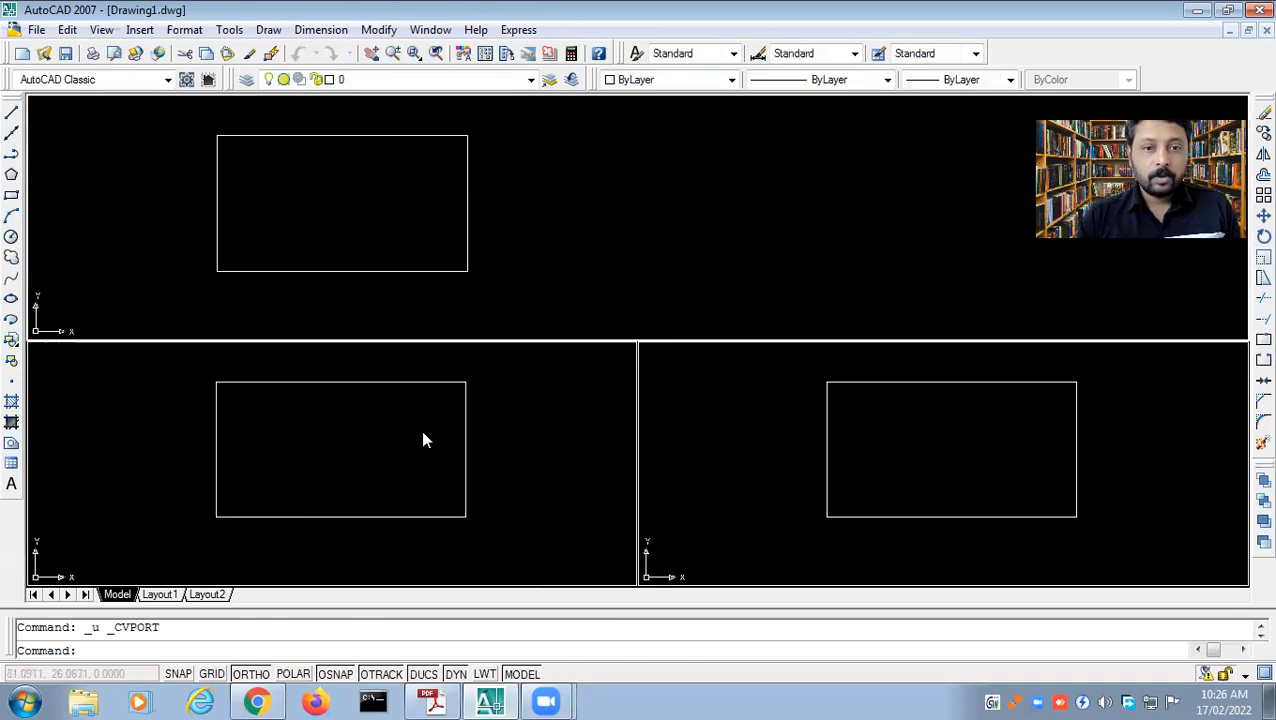
key("ctrl+z")
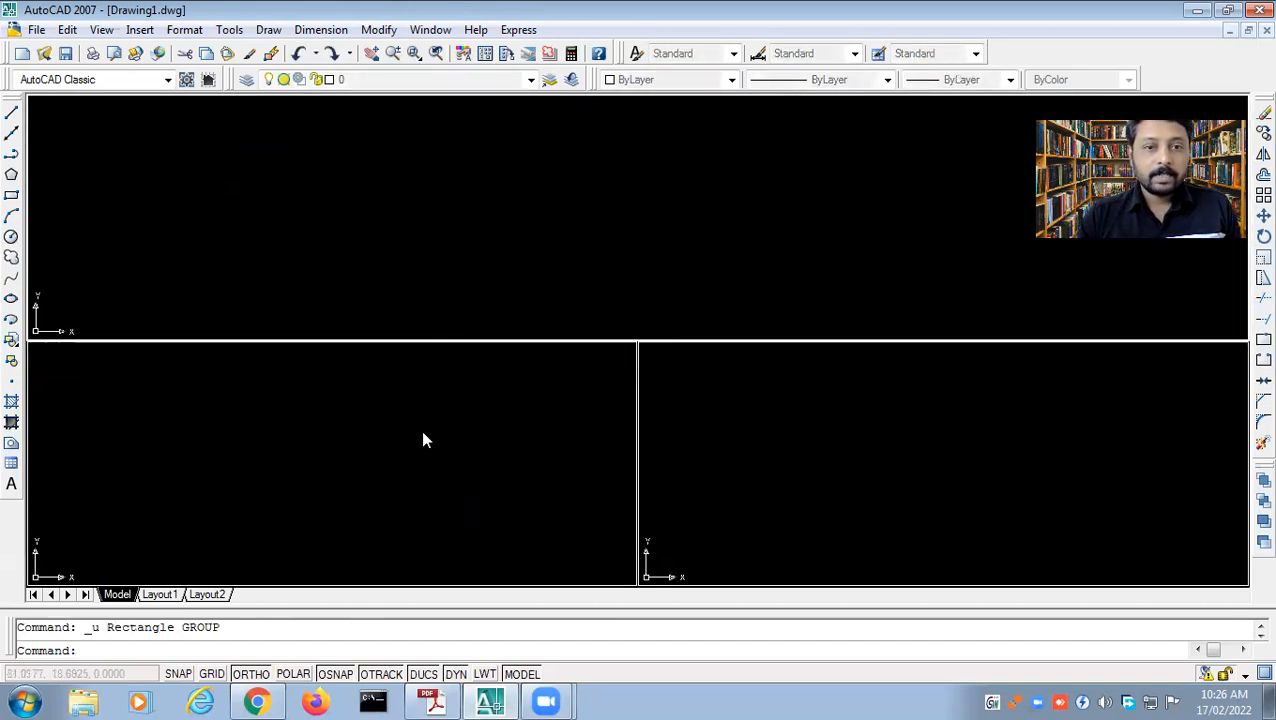
- Switch to the 3D Modeling workspace and draw a solid box with height 4 in the upper viewport
left_click(168, 80)
left_click(48, 98)
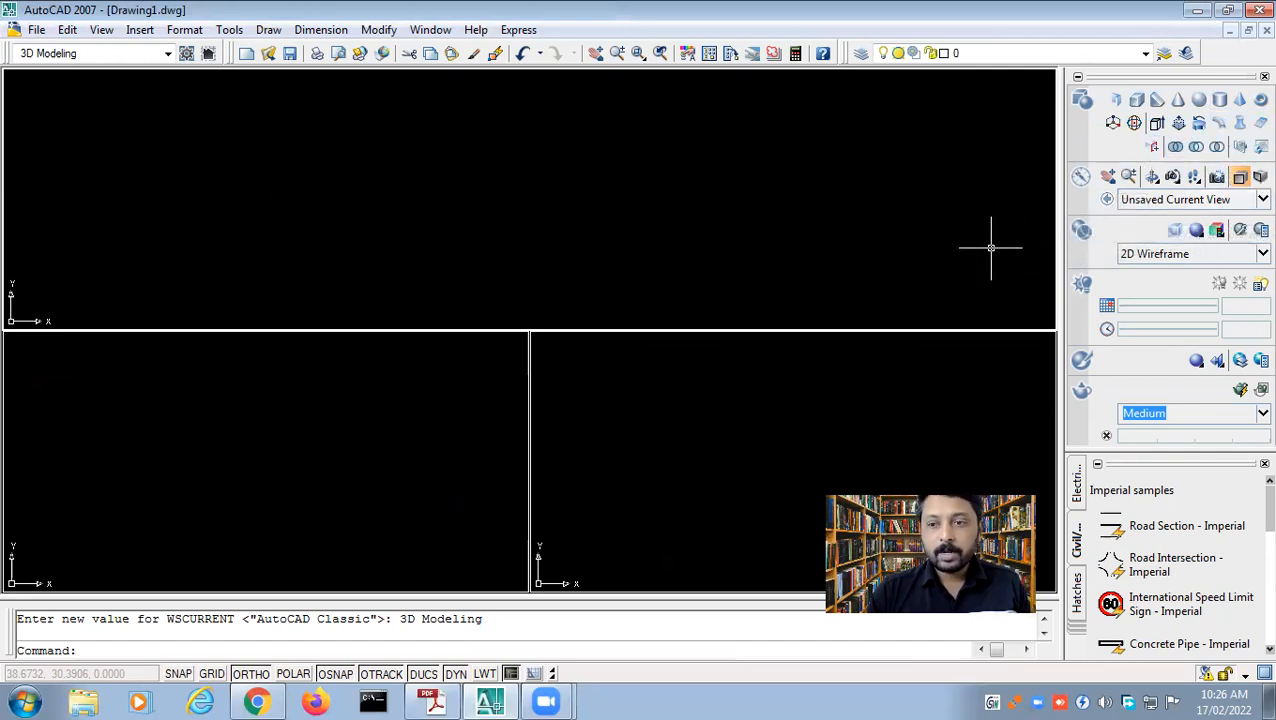
left_click(1137, 101)
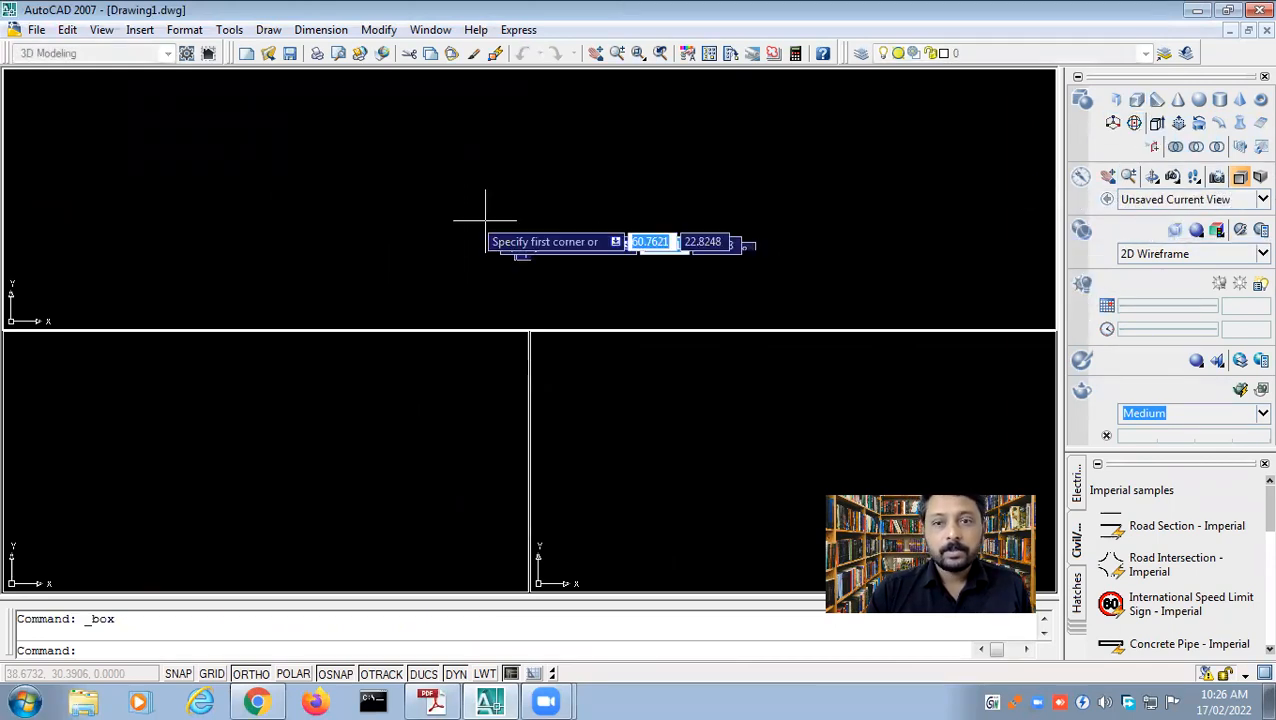
left_click(205, 186)
left_click(336, 271)
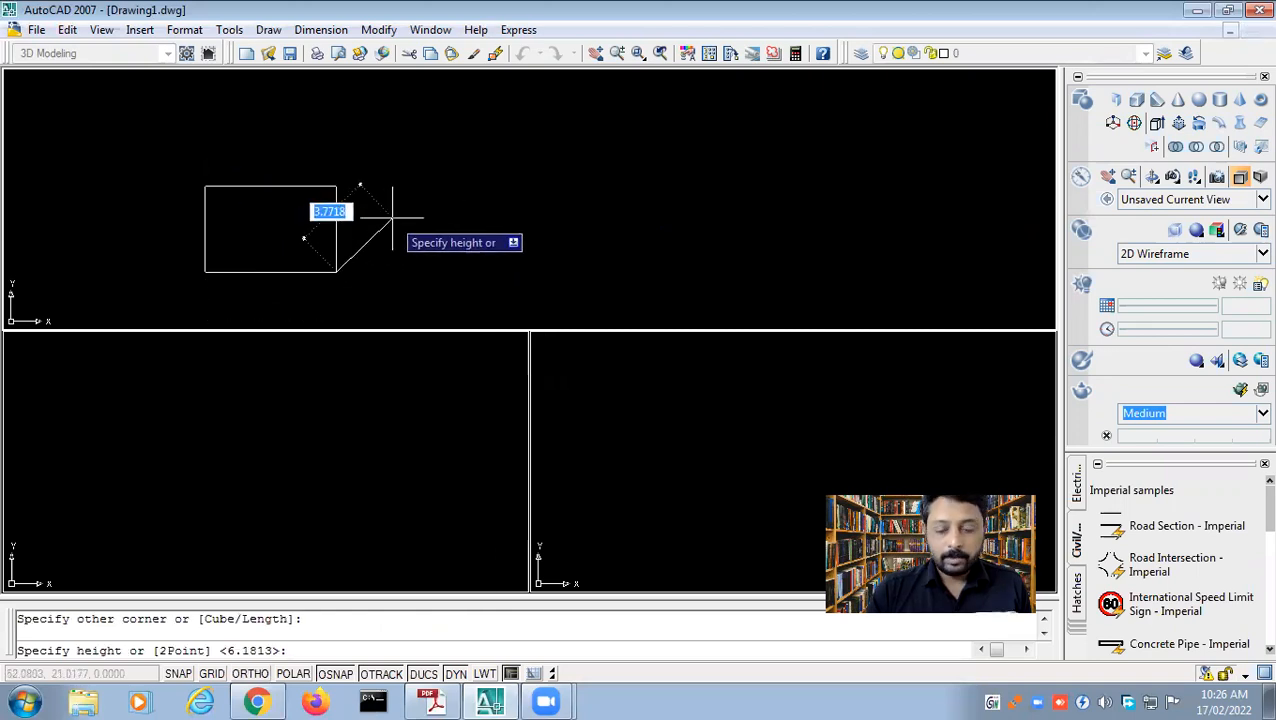
type("4")
key("Return")
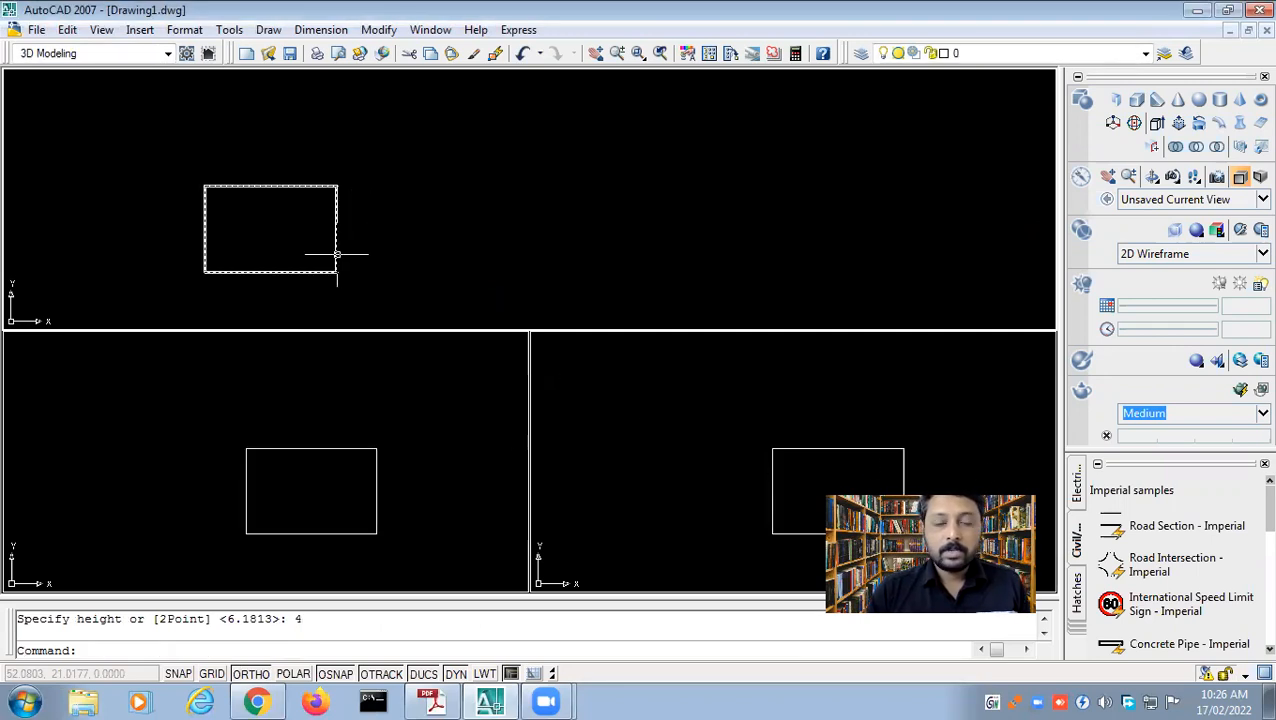
- Orbit the upper viewport to an oblique 3D view of the box from above
left_click(1153, 178)
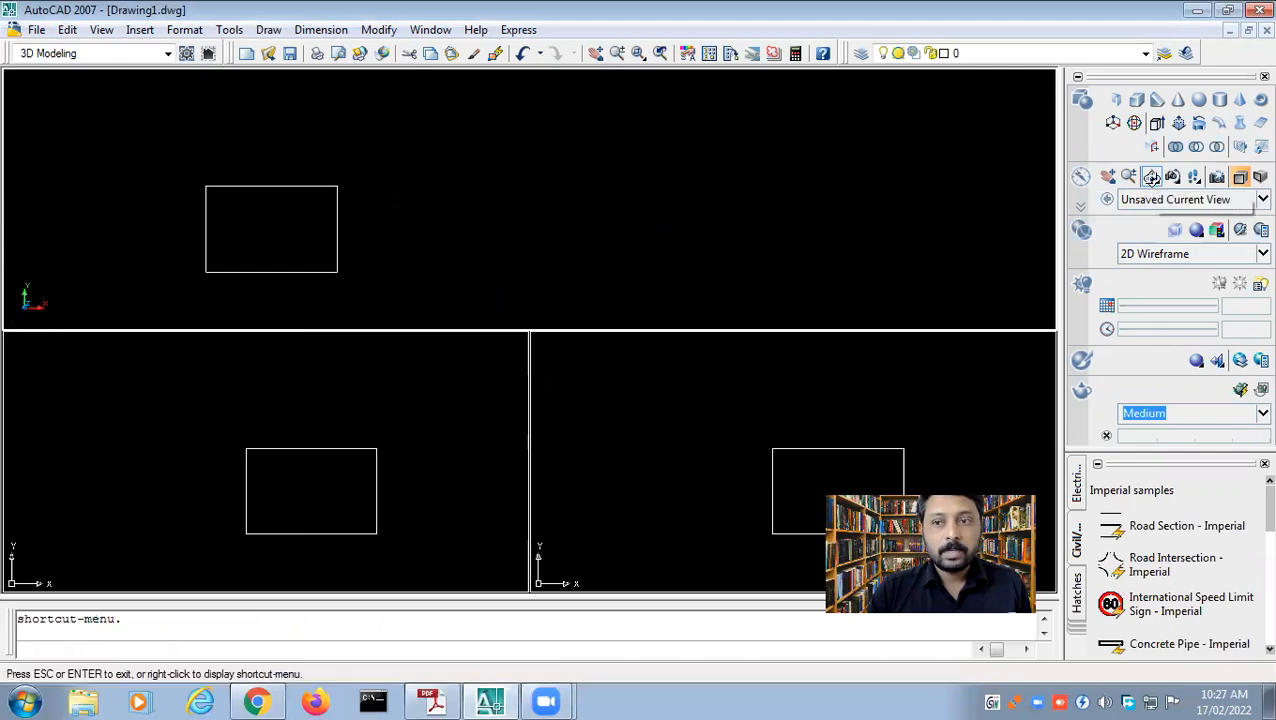
left_click_drag(401, 245, 332, 248)
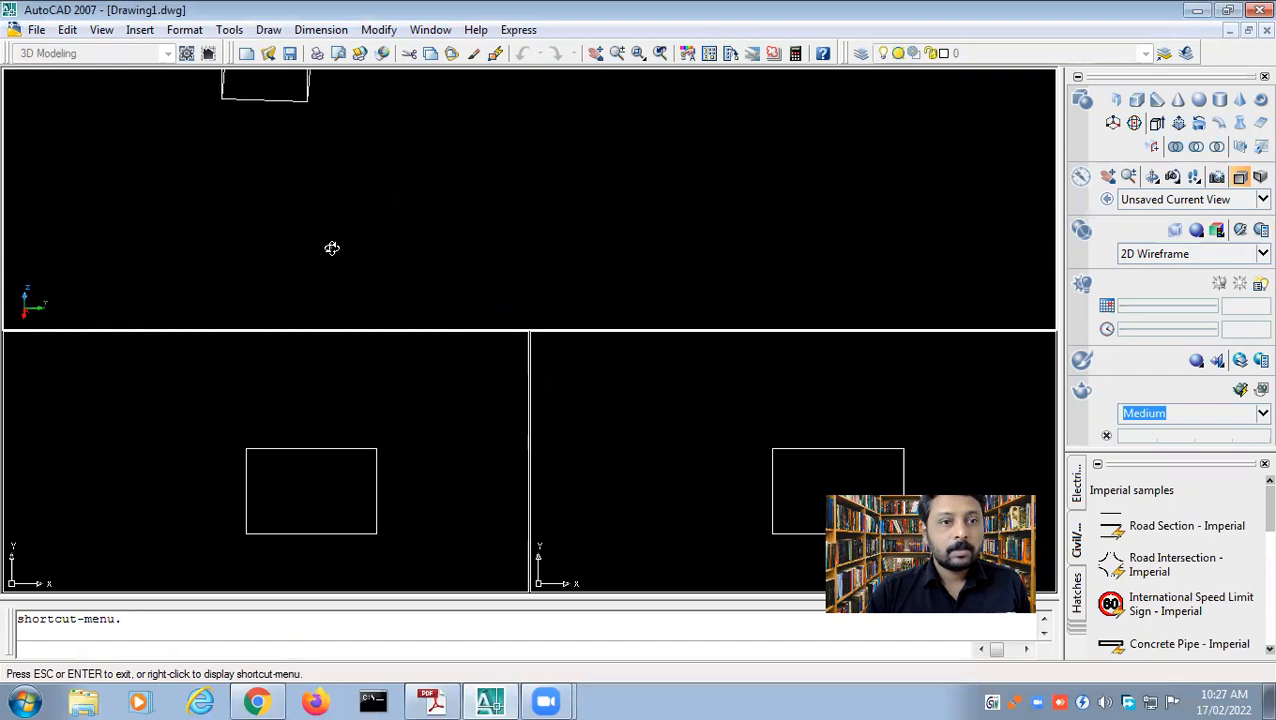
left_click_drag(330, 133, 437, 233)
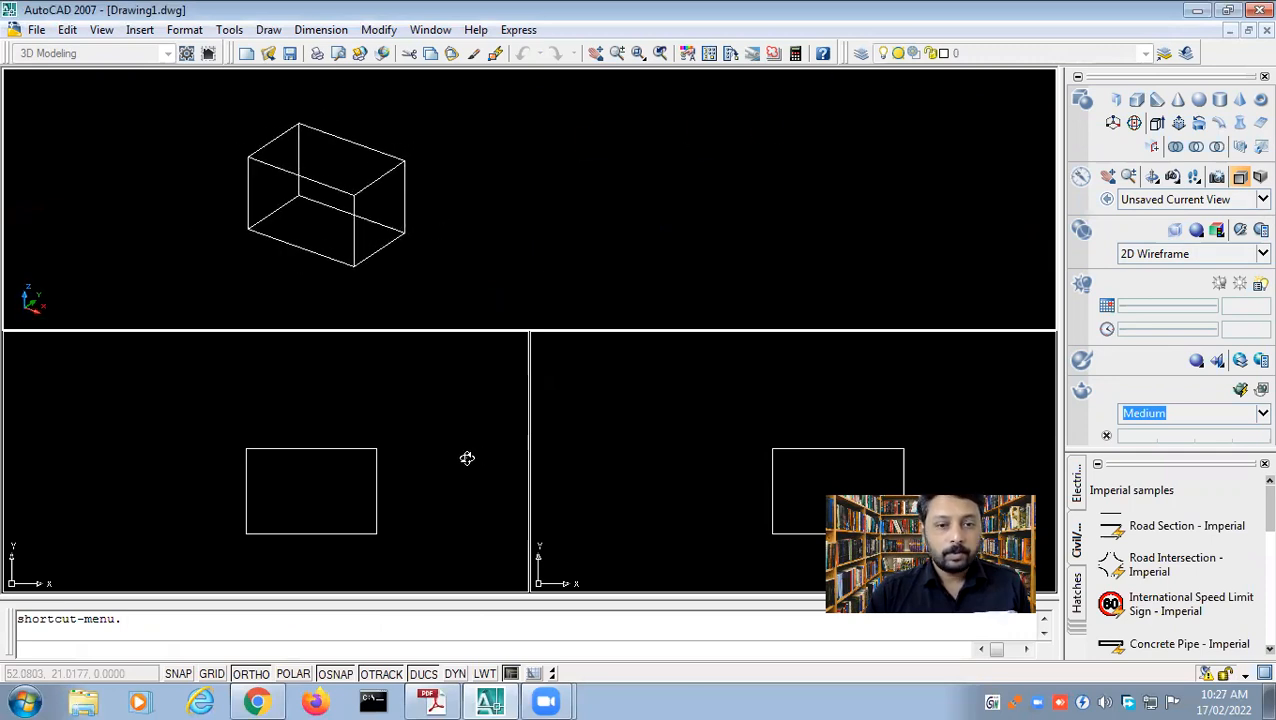
key("Escape")
- Activate the lower-left viewport and orbit it to an oblique 3D view of the box
left_click(400, 465)
left_click(407, 466)
left_click(440, 447)
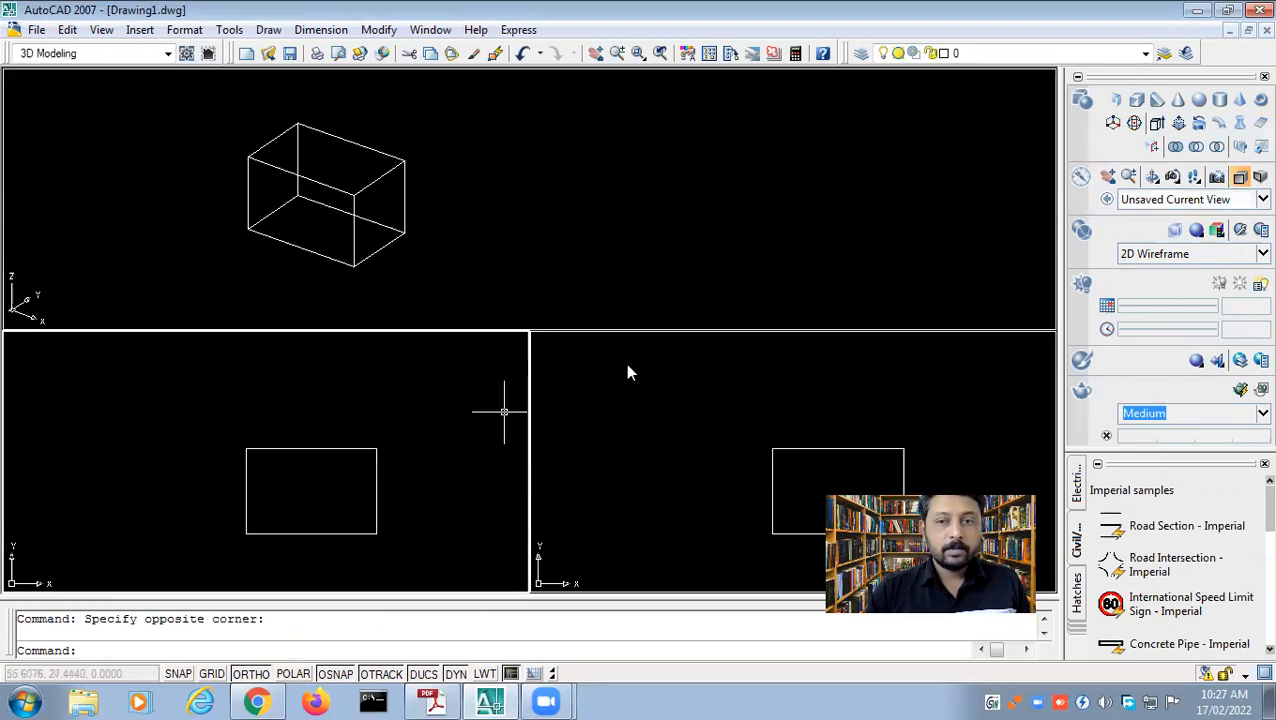
left_click(1153, 178)
left_click_drag(456, 475, 429, 422)
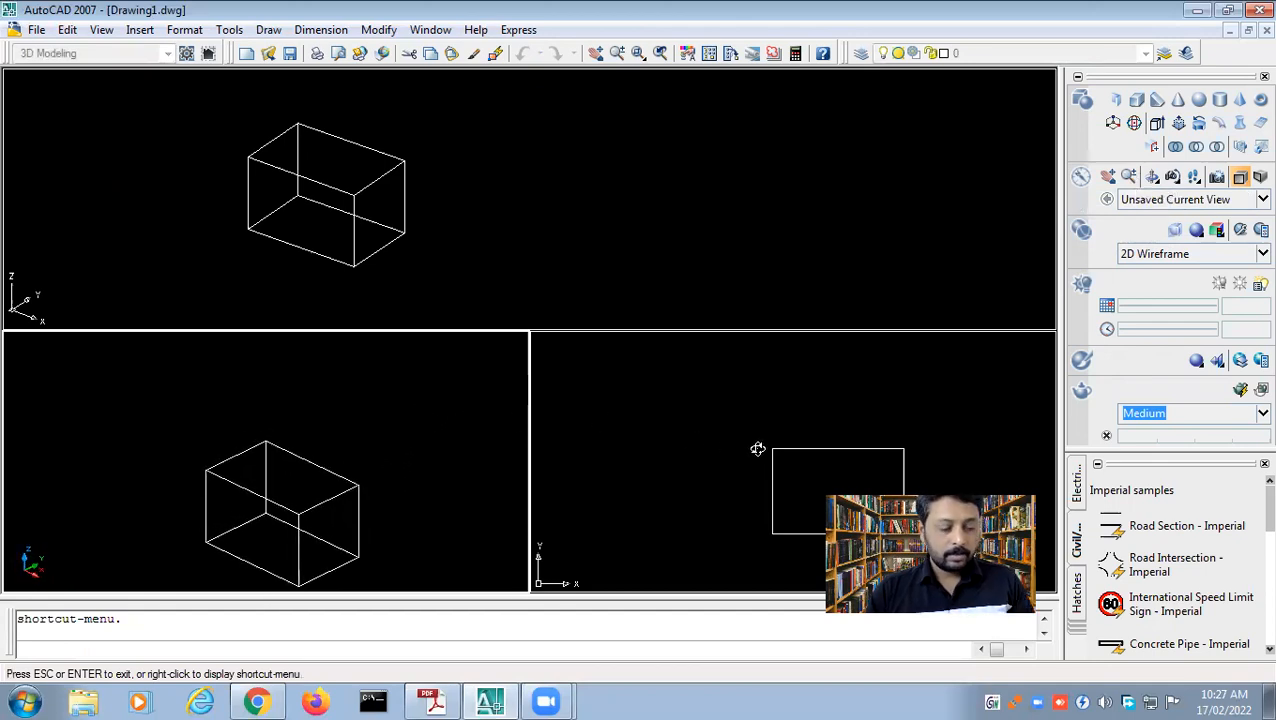
key("Escape")
- Orbit the lower-right viewport to an oblique 3D view of the box and apply the Conceptual visual style there
left_click(650, 431)
left_click(689, 433)
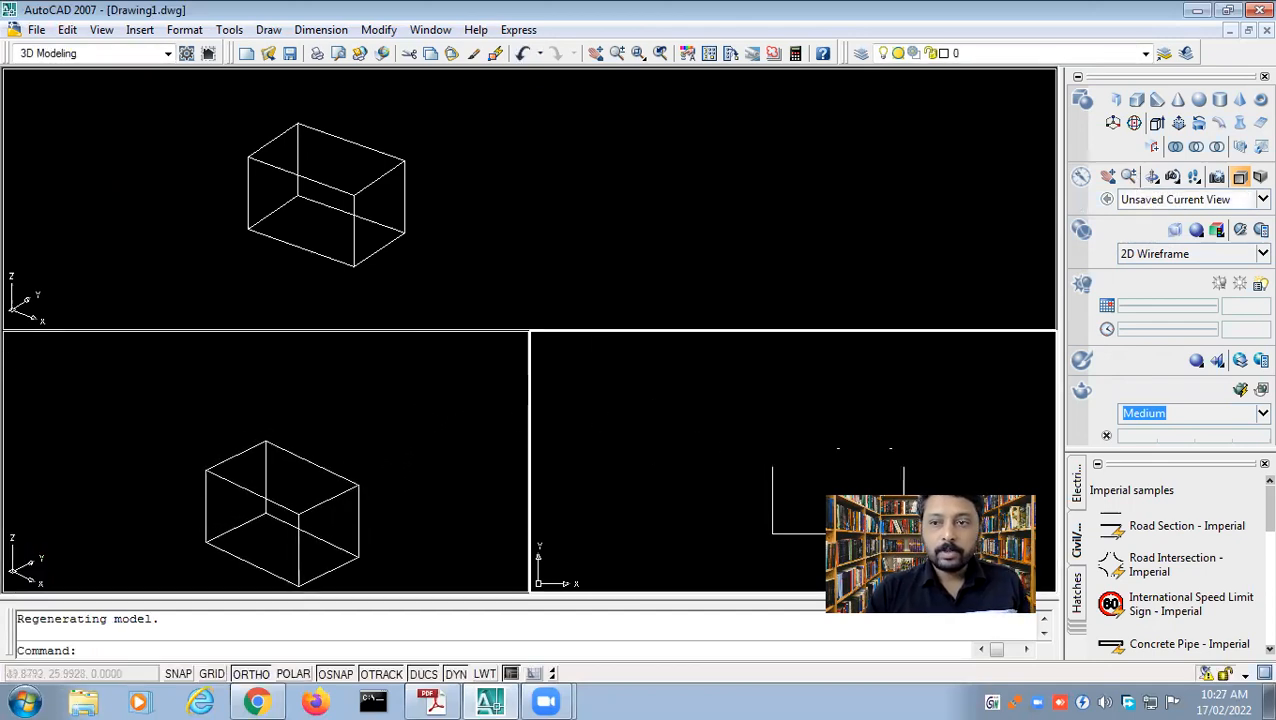
left_click(1152, 178)
left_click(752, 464)
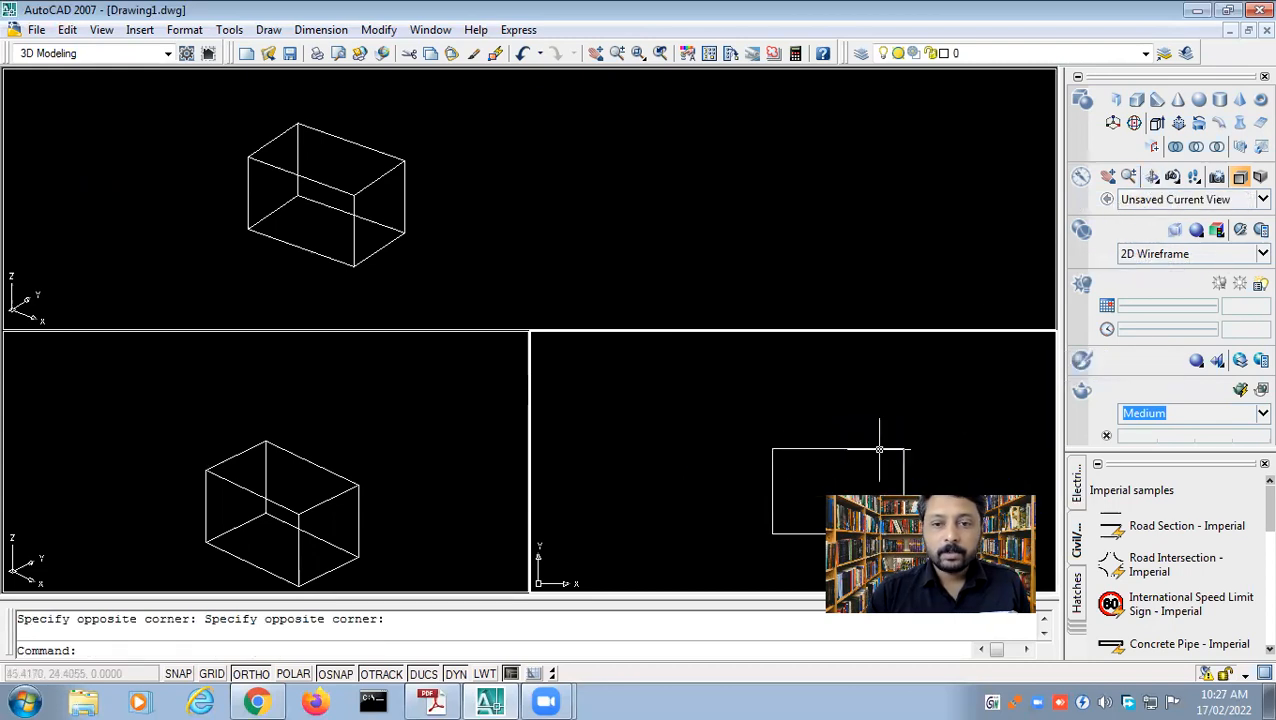
left_click(1152, 178)
left_click_drag(886, 447, 906, 400)
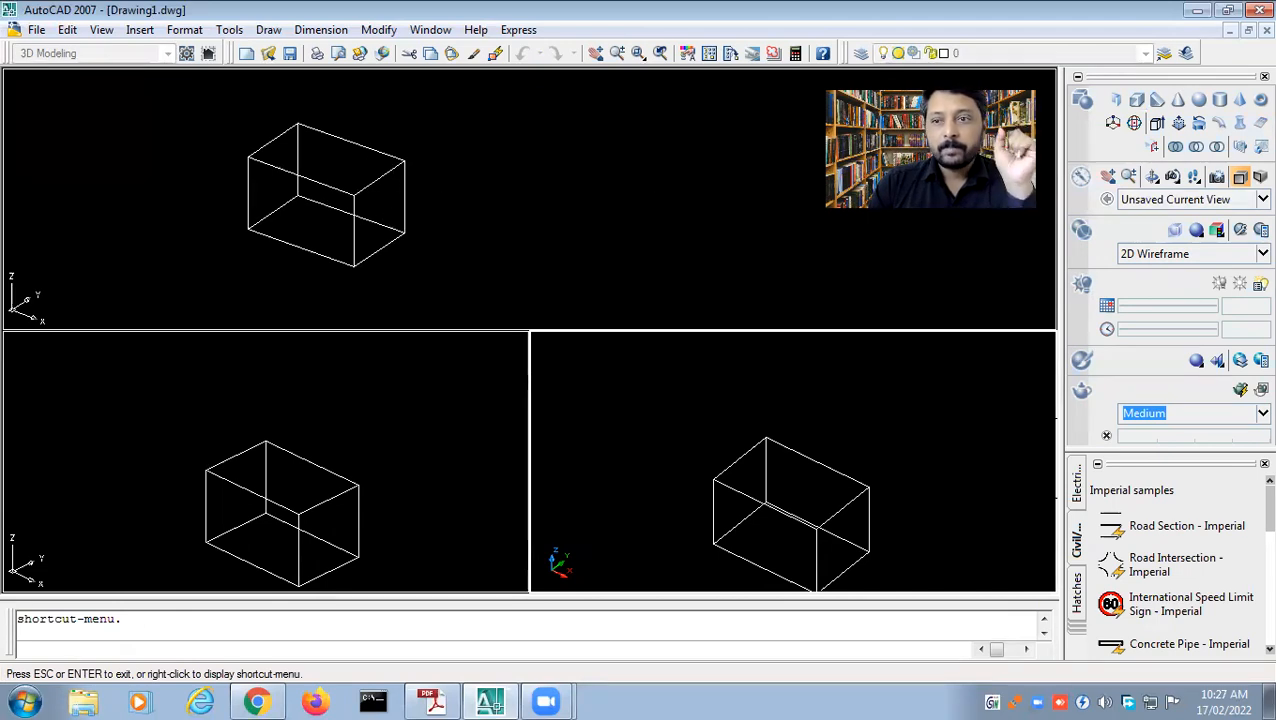
left_click(1250, 258)
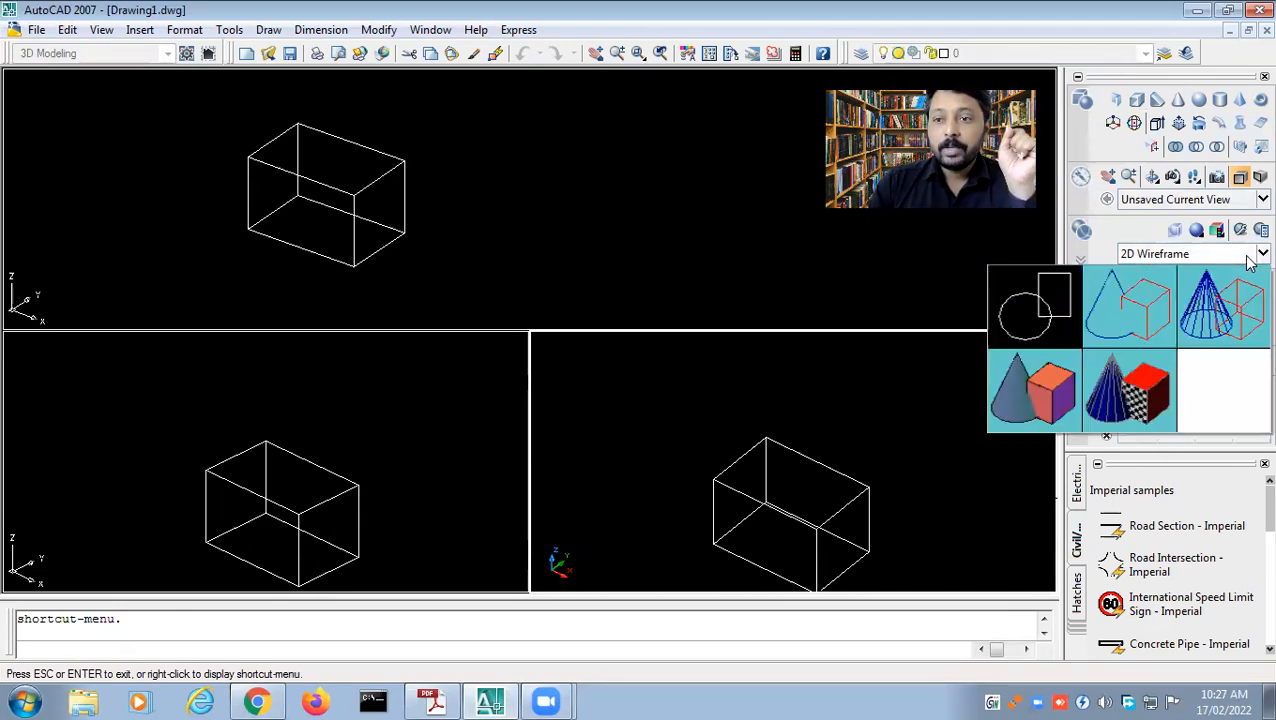
left_click(1044, 400)
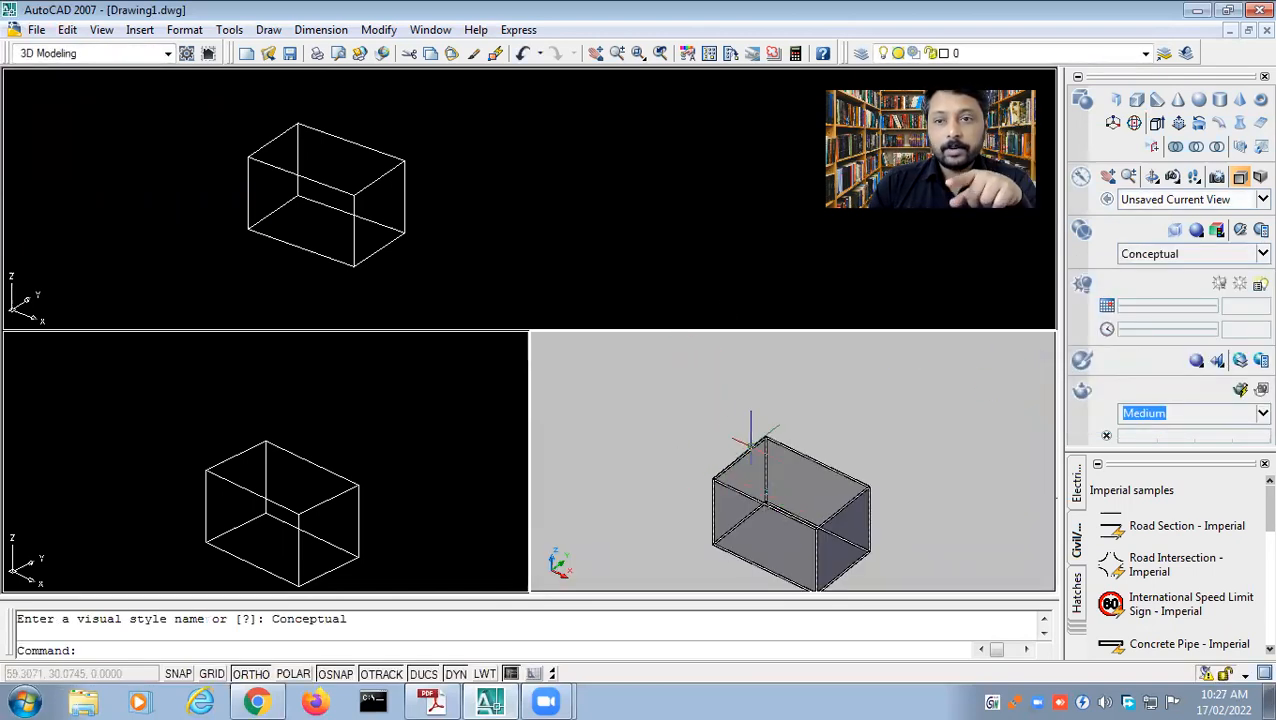
- Try the Realistic visual style in the lower-right viewport and switch it back to Conceptual
left_click(1250, 256)
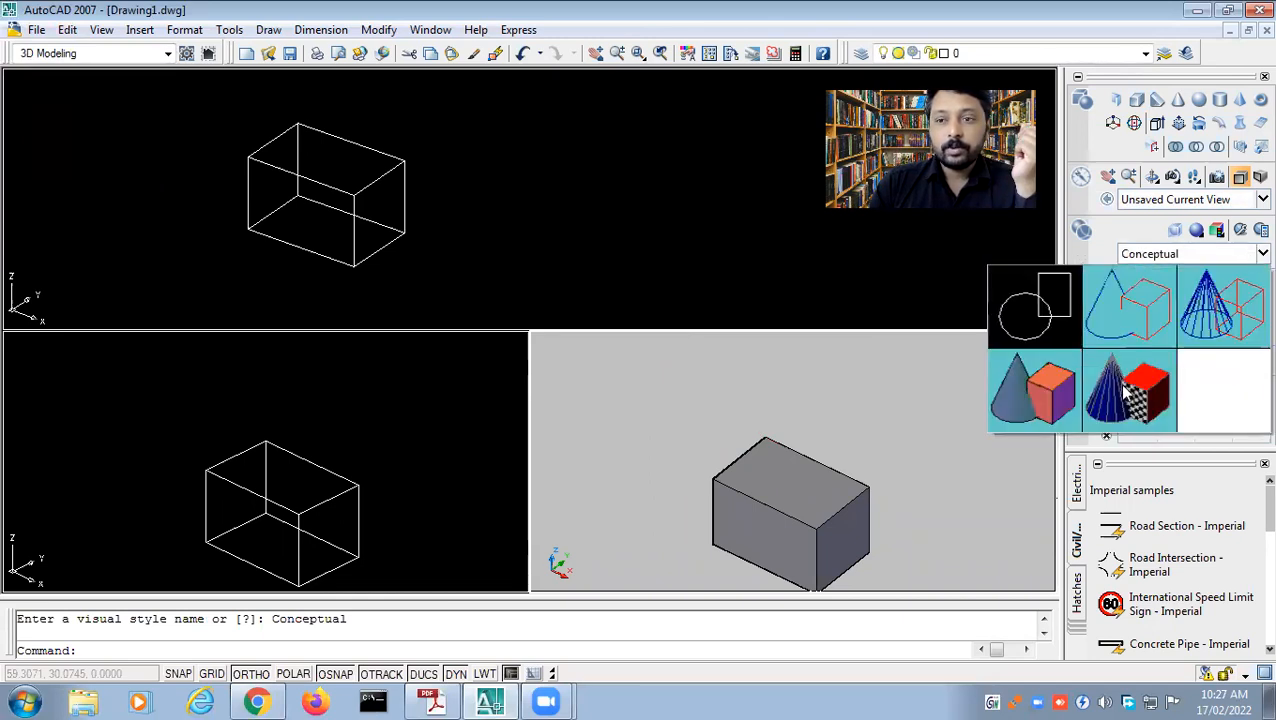
left_click(1126, 395)
left_click(1249, 256)
left_click(1010, 387)
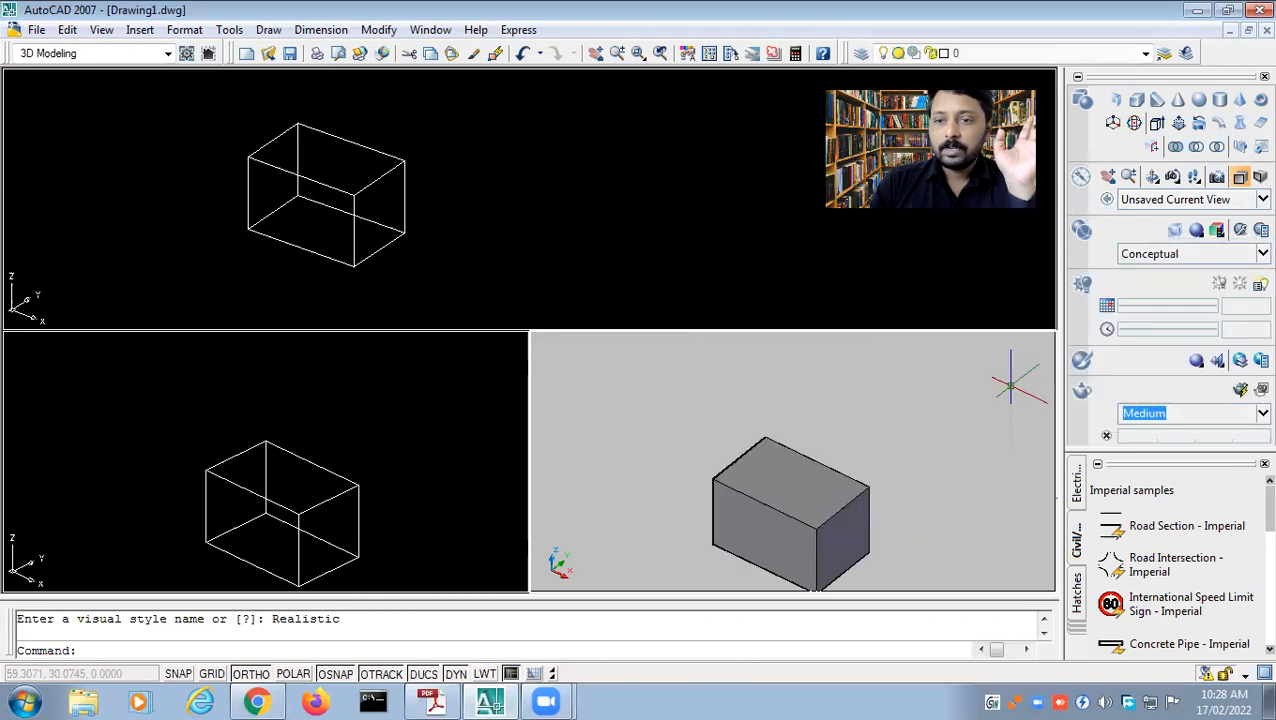
- Activate the upper viewport and apply the Conceptual visual style to it
left_click(503, 220)
left_click(509, 218)
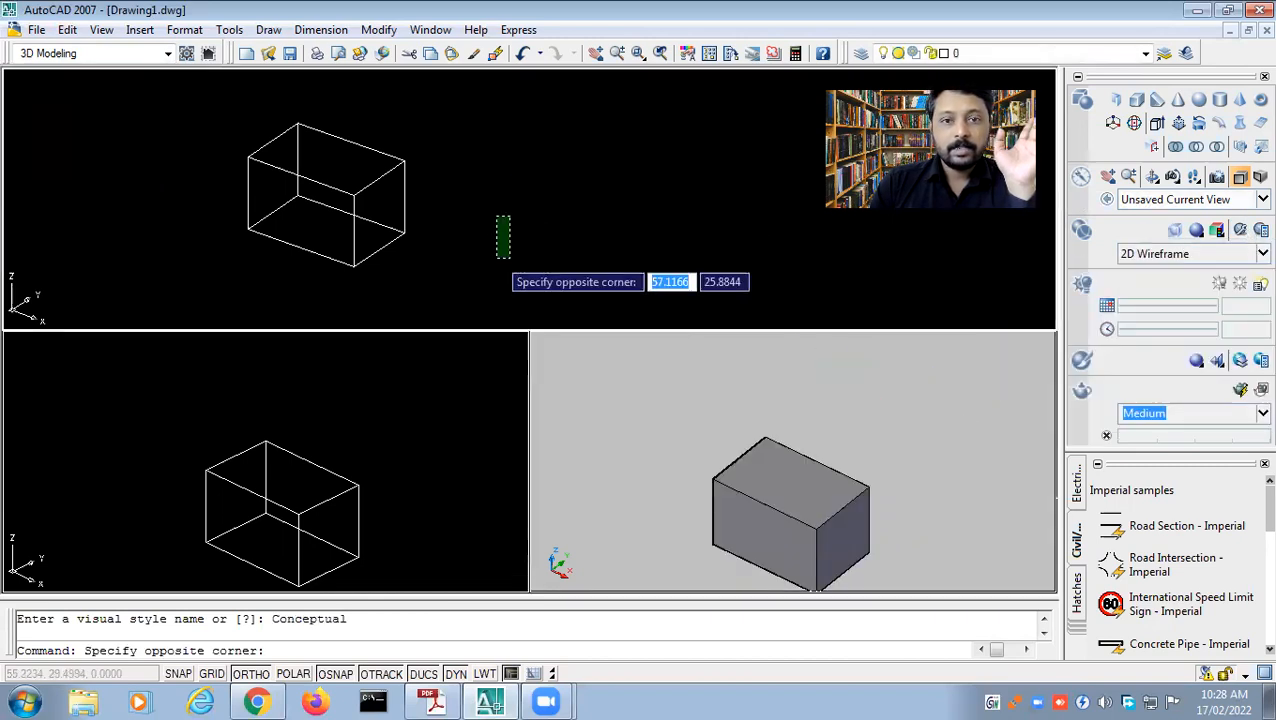
left_click(498, 258)
left_click(1253, 256)
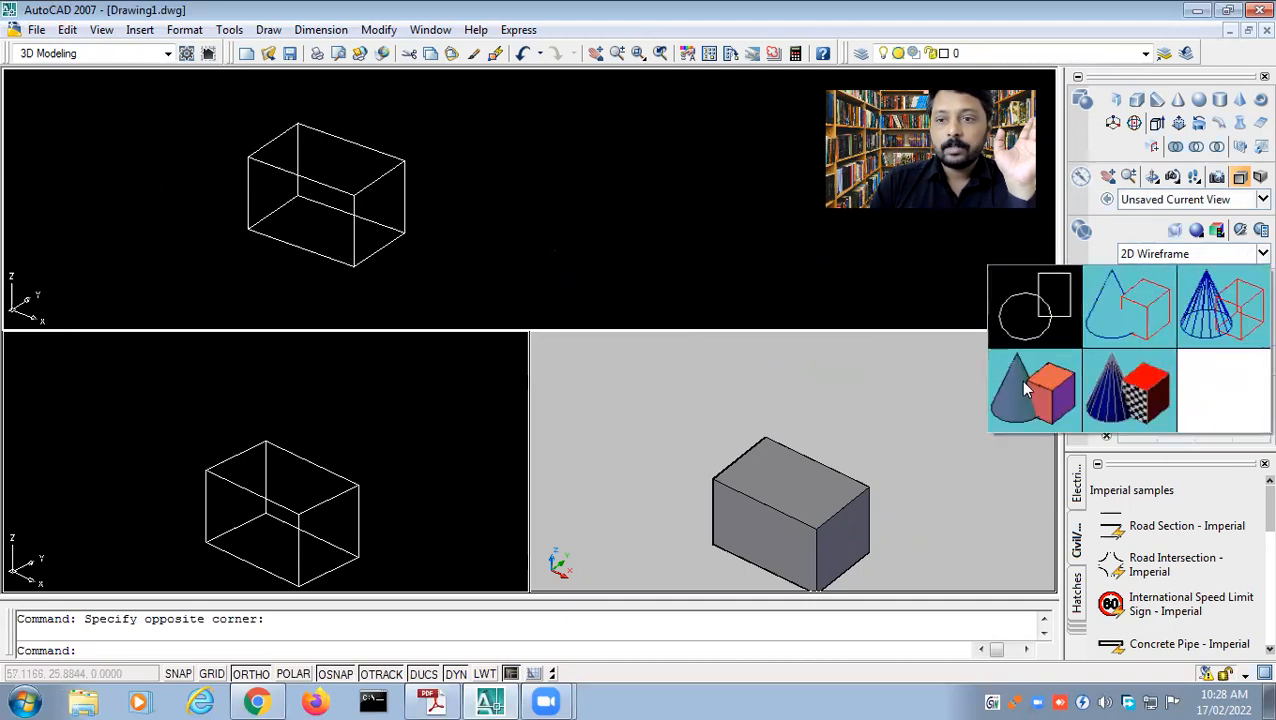
left_click(1025, 390)
- Activate the lower-left viewport and apply the Conceptual visual style to it
left_click(413, 421)
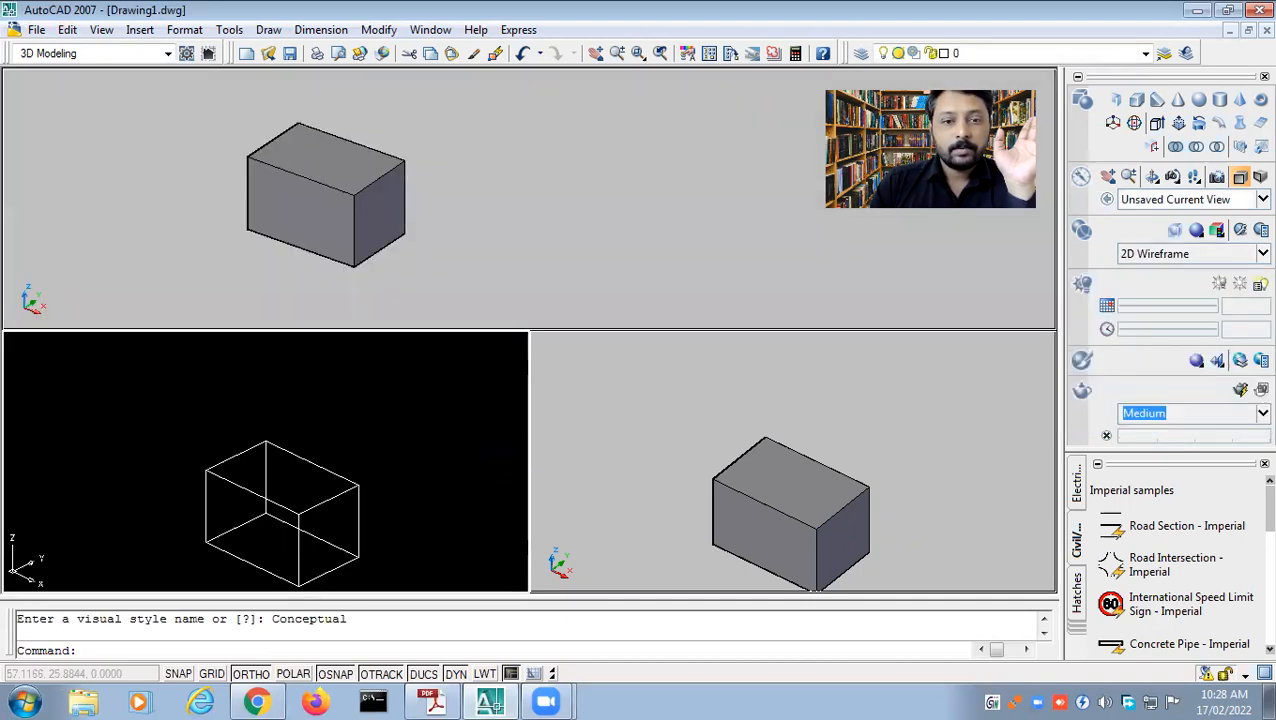
left_click(1253, 256)
left_click(1036, 392)
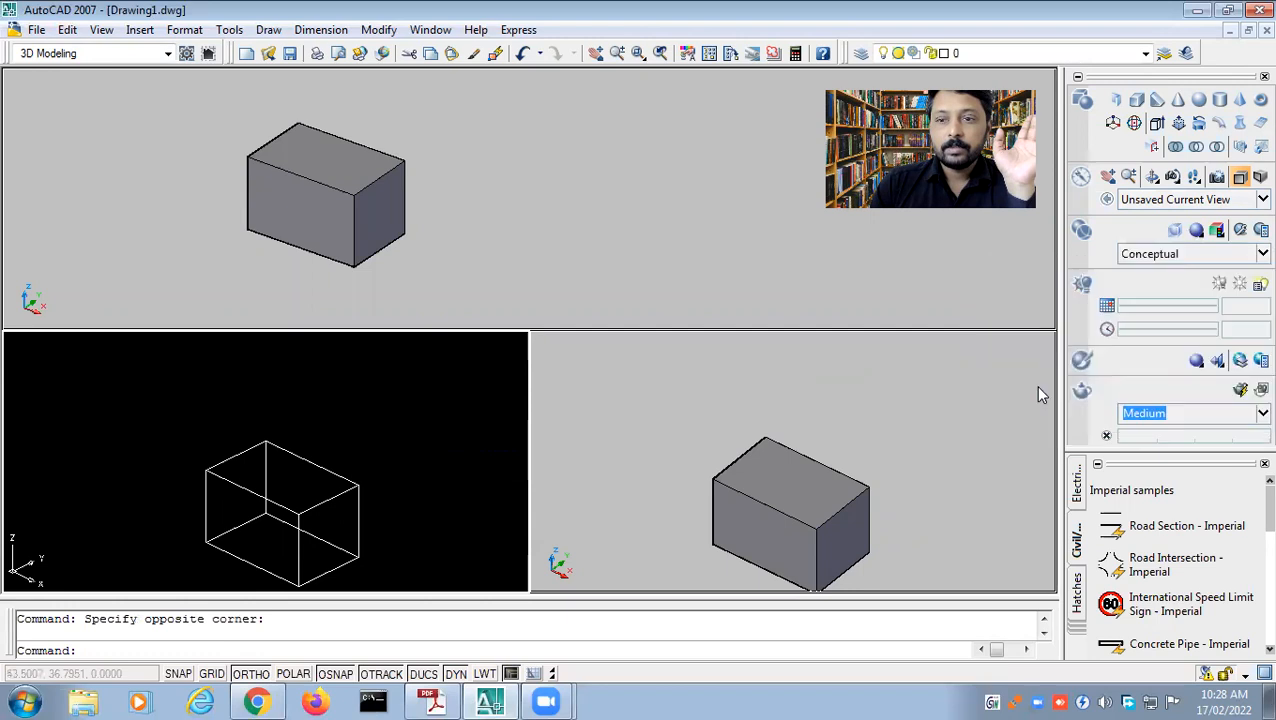
left_click(712, 441)
left_click(707, 435)
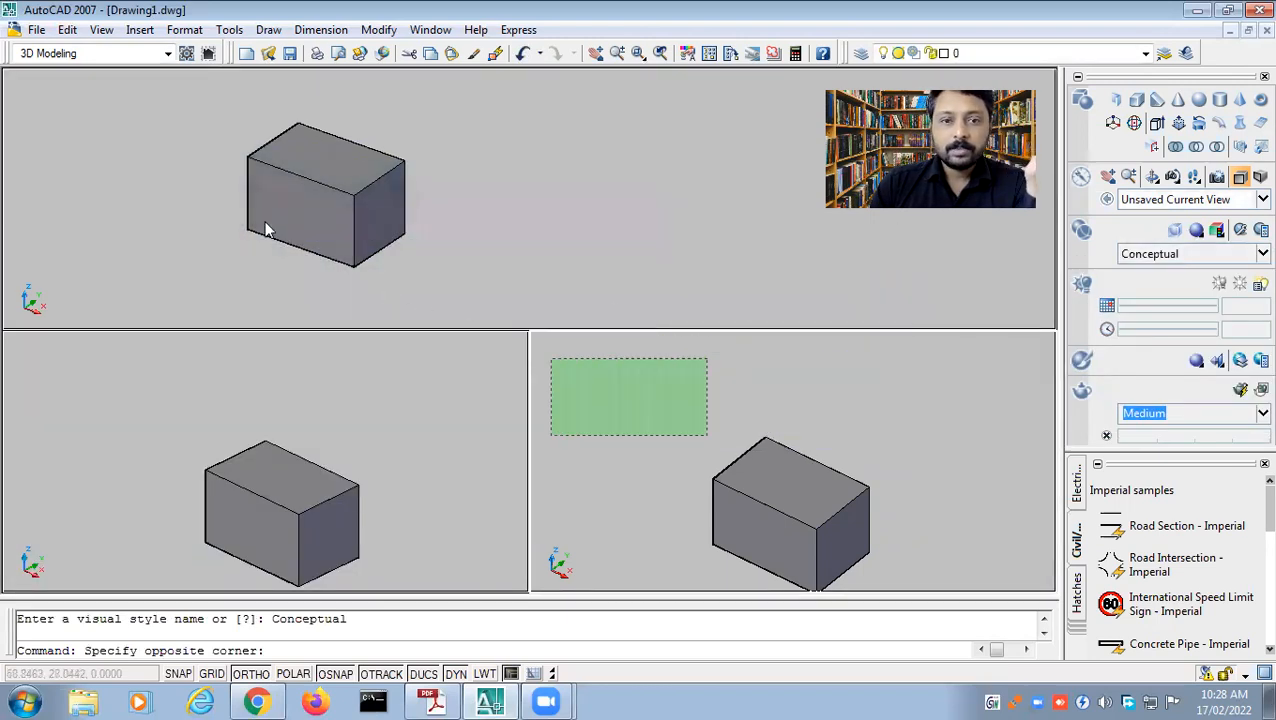
left_click(101, 29)
mouse_move(125, 265)
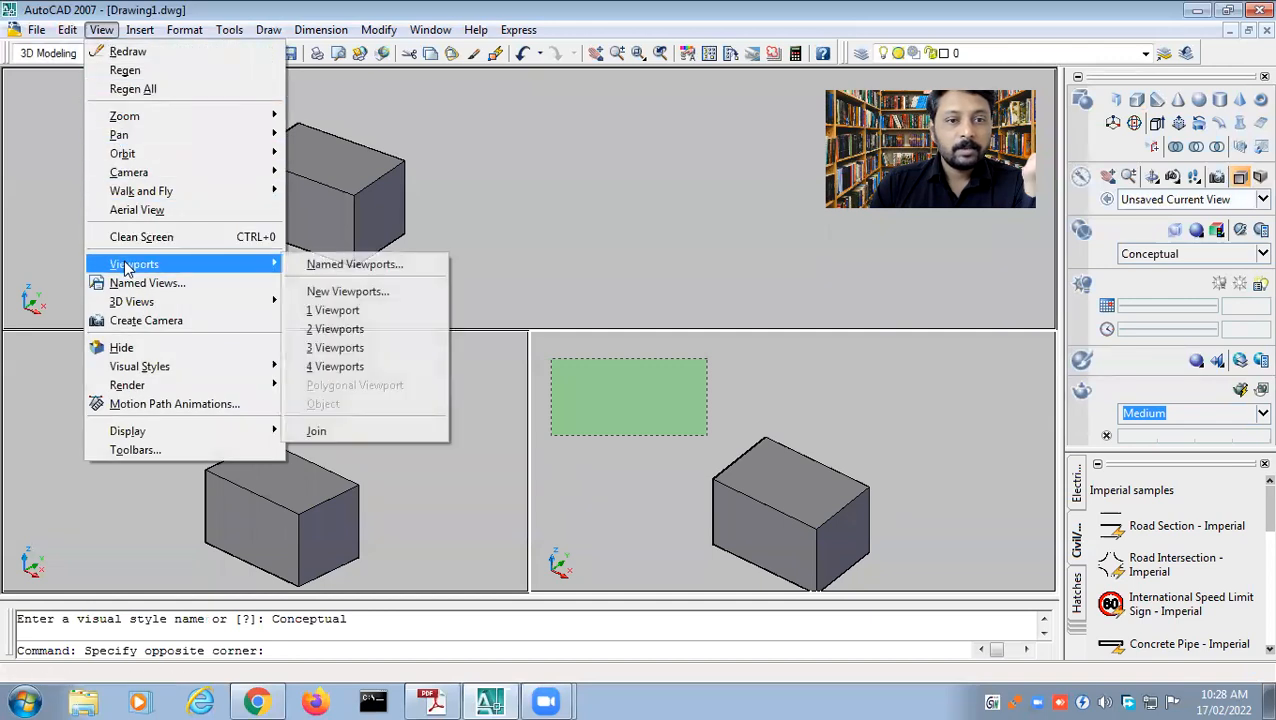
mouse_move(150, 303)
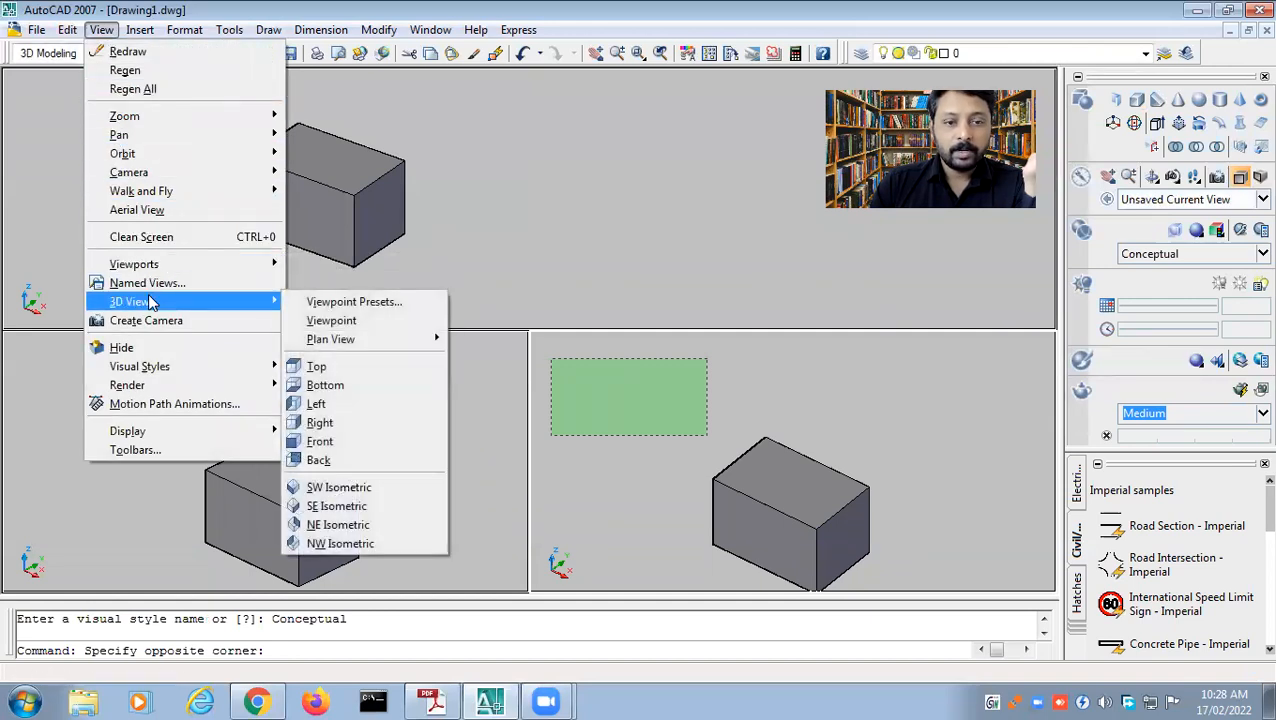
left_click(483, 381)
left_click(432, 359)
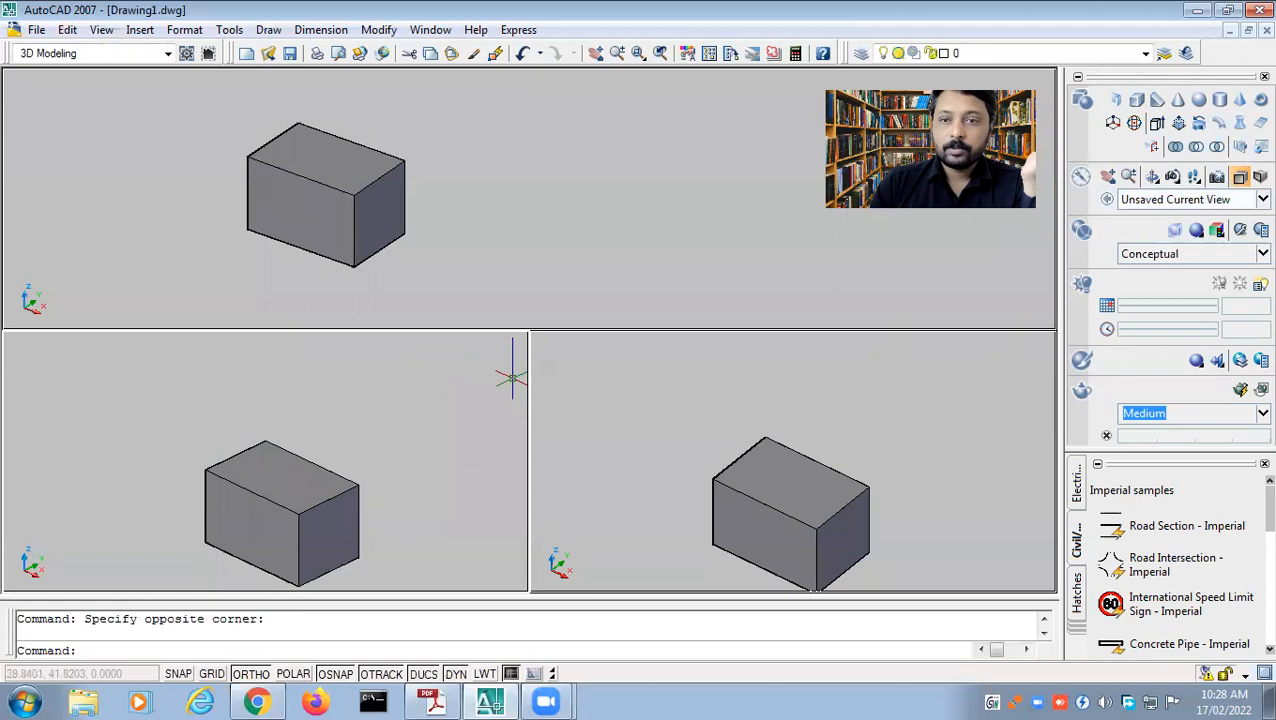
left_click(378, 30)
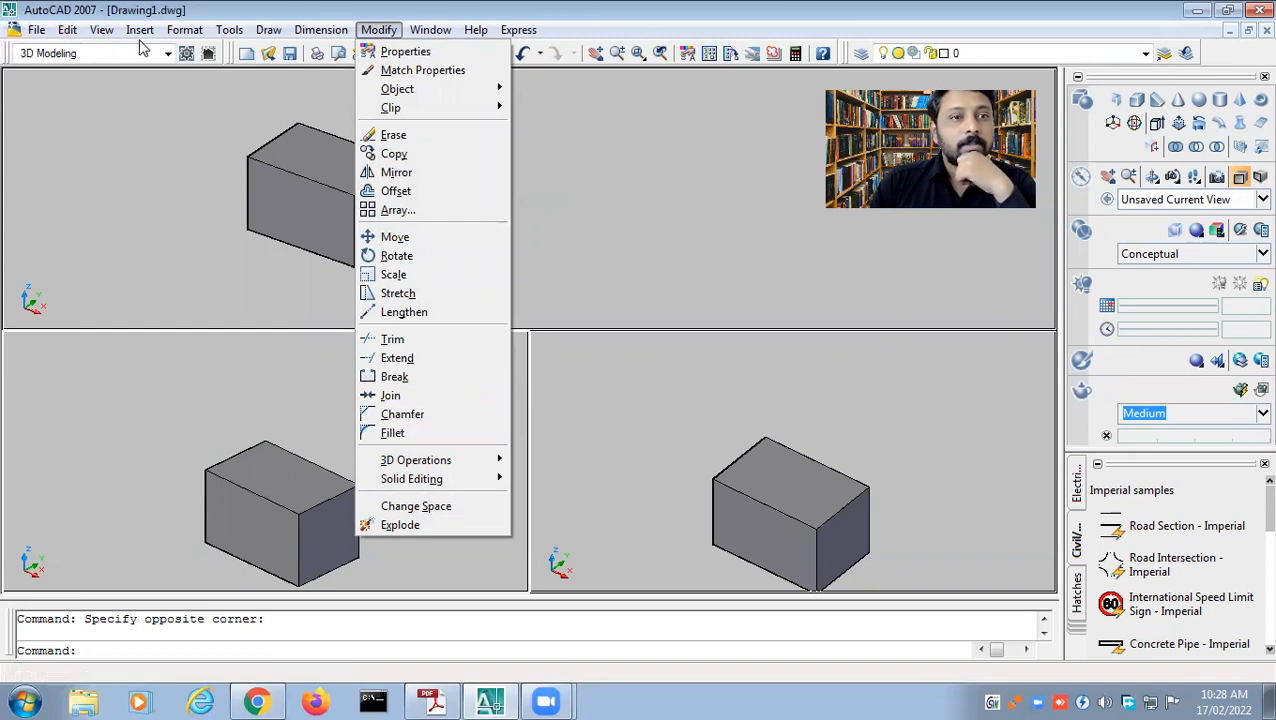
left_click(100, 34)
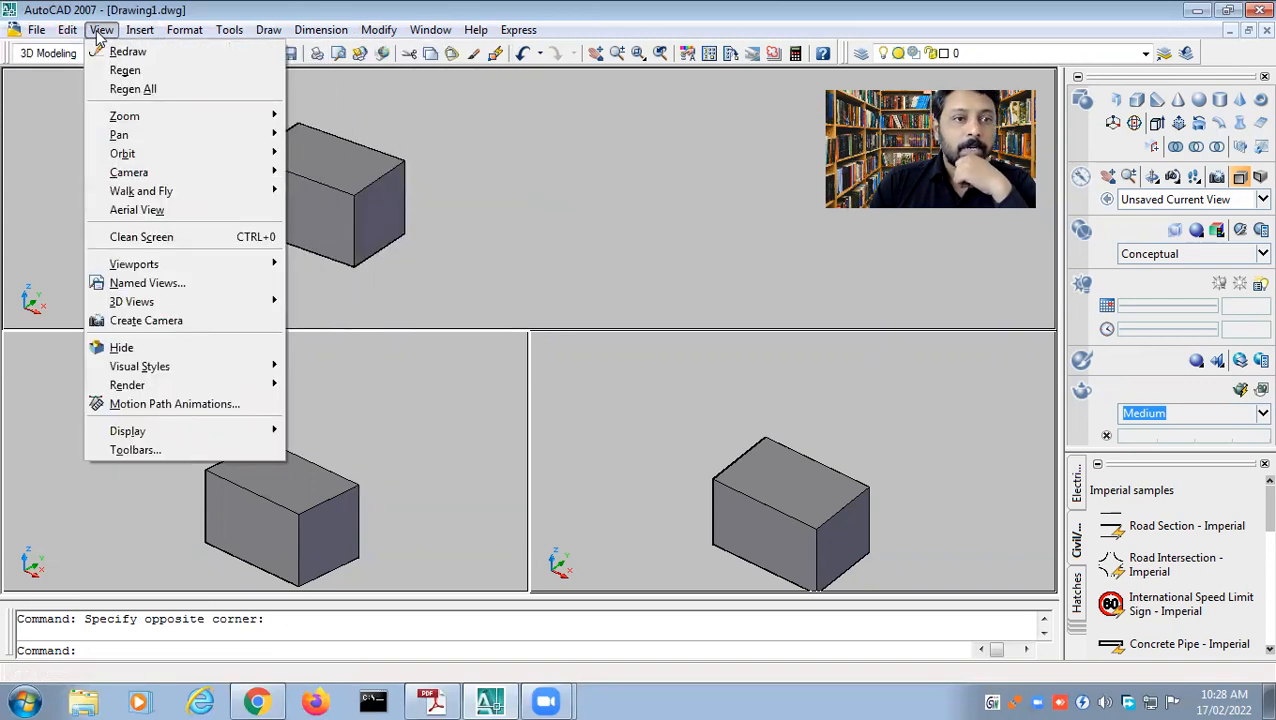
- Switch to Adobe Reader to read the Unit 6 Computer Aided Drafting topics in the syllabus, and return to AutoCAD
left_click(447, 698)
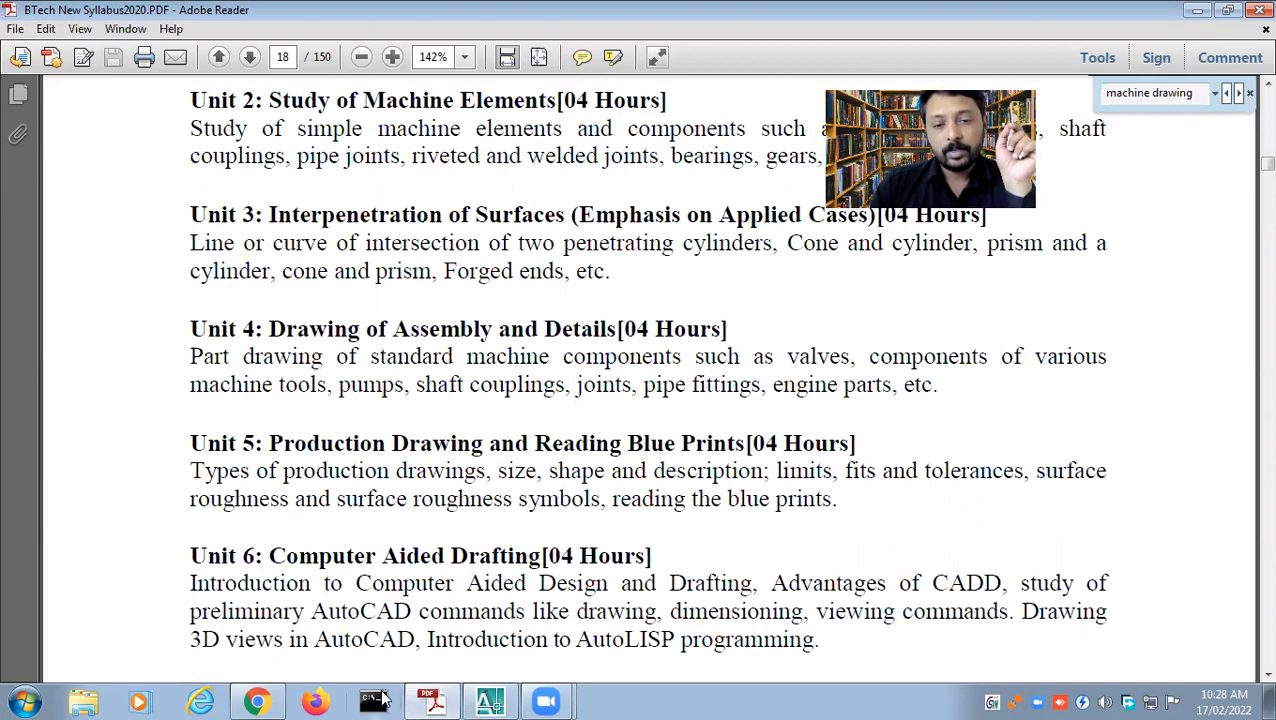
left_click(435, 701)
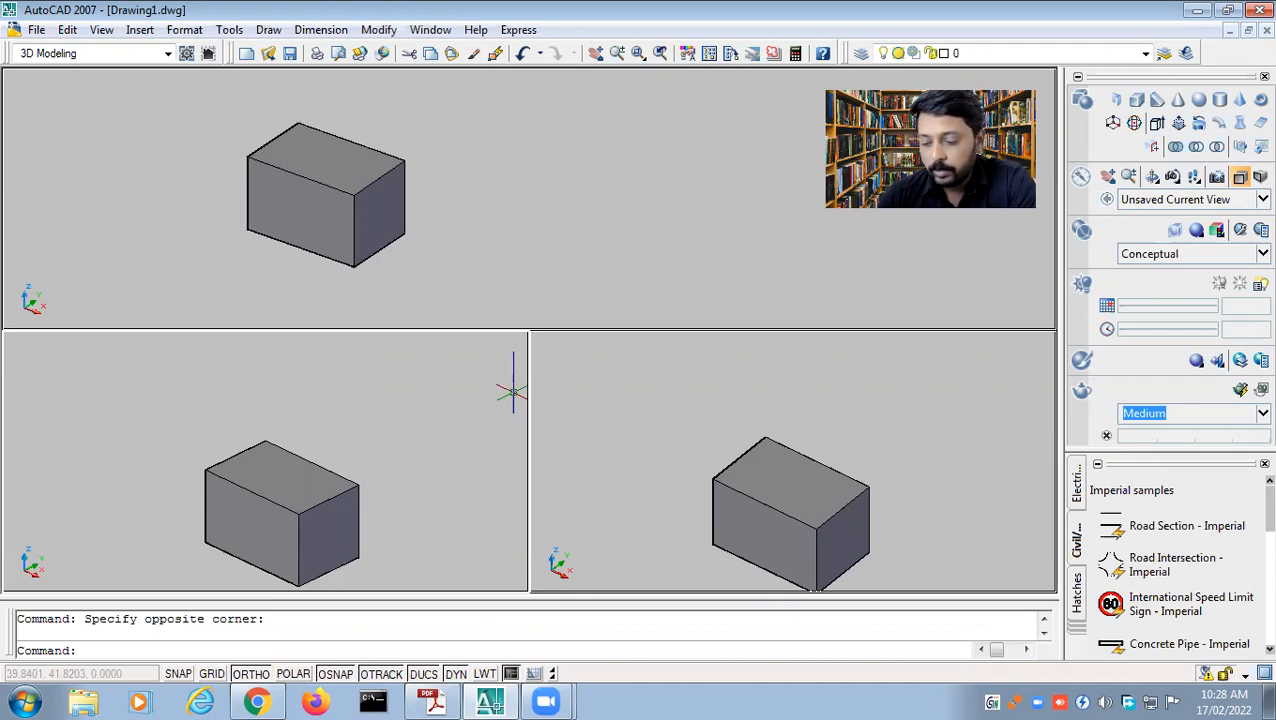
- Switch to the AutoCAD Classic workspace and close the Tool Palettes window
left_click(167, 53)
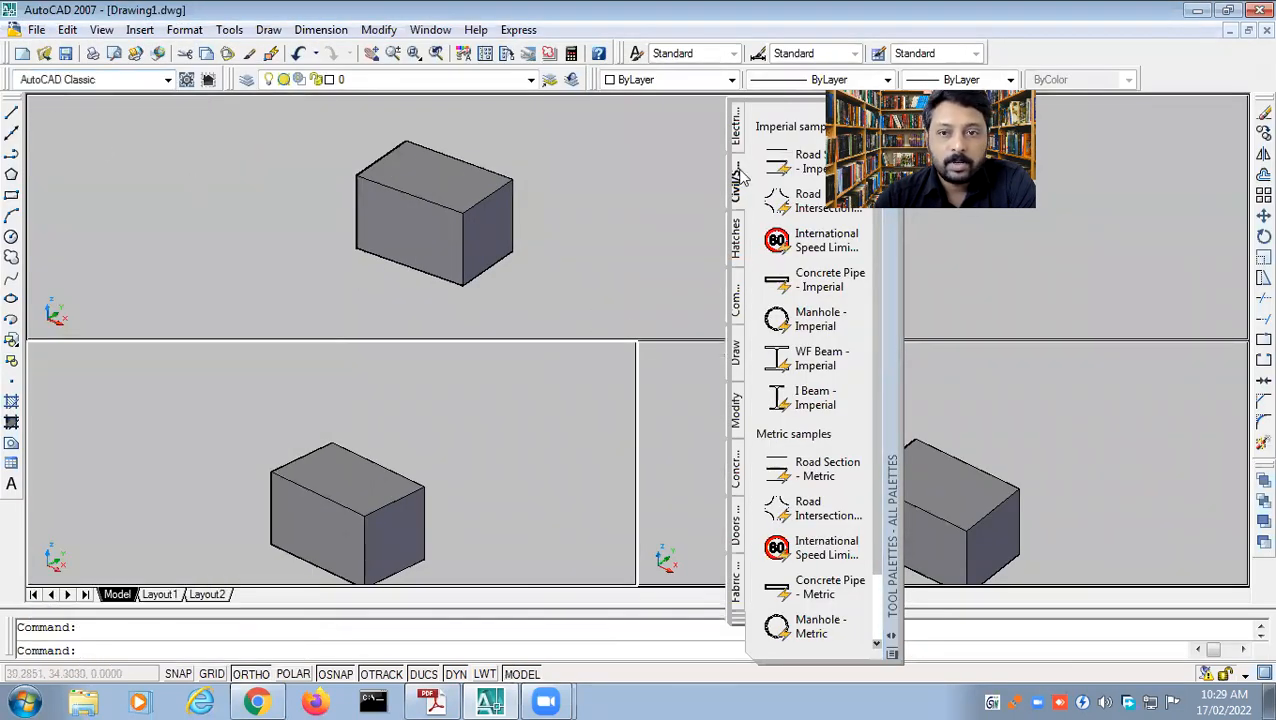
left_click_drag(754, 103, 754, 322)
left_click(892, 329)
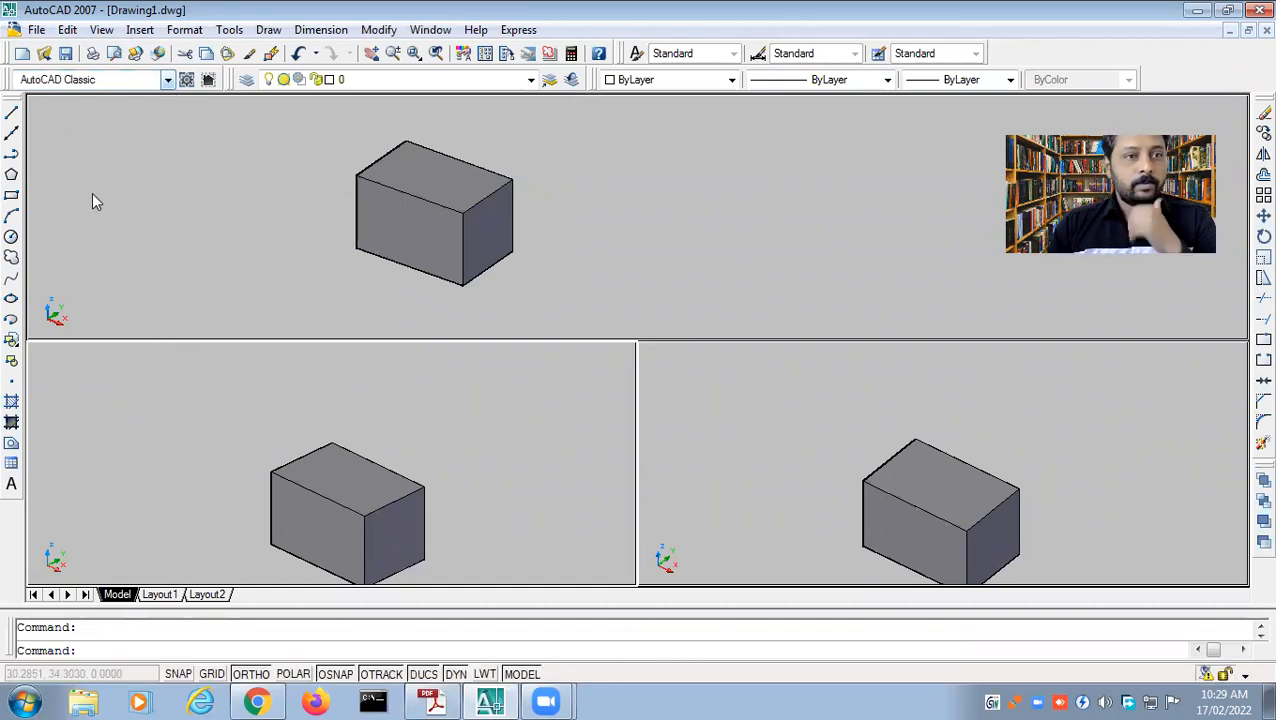
left_click(68, 142)
left_click(213, 233)
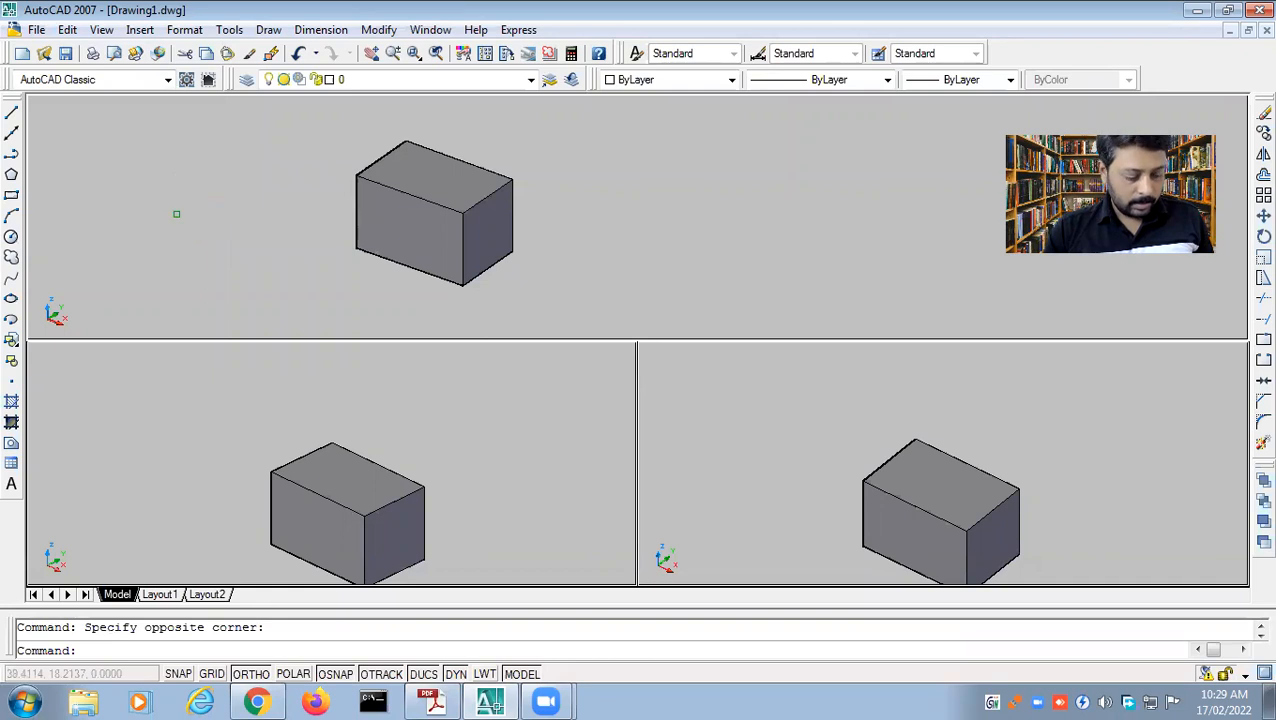
- Undo the visual style, view, box and viewport changes back to the single-viewport drawing of the chamfered rectangle
key("ctrl+z")
key("ctrl+z")
key("ctrl+z")
key("ctrl+z")
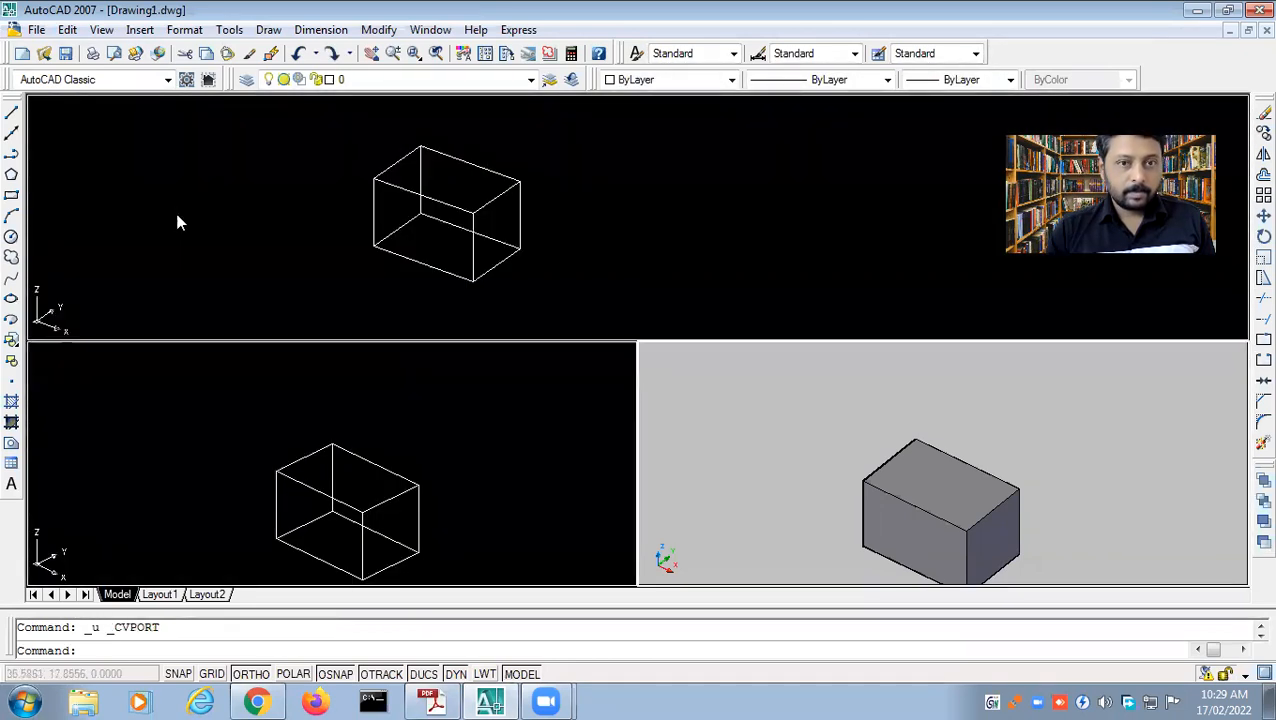
key("ctrl+z")
key("ctrl+z")
key("ctrl+z")
key("ctrl+z")
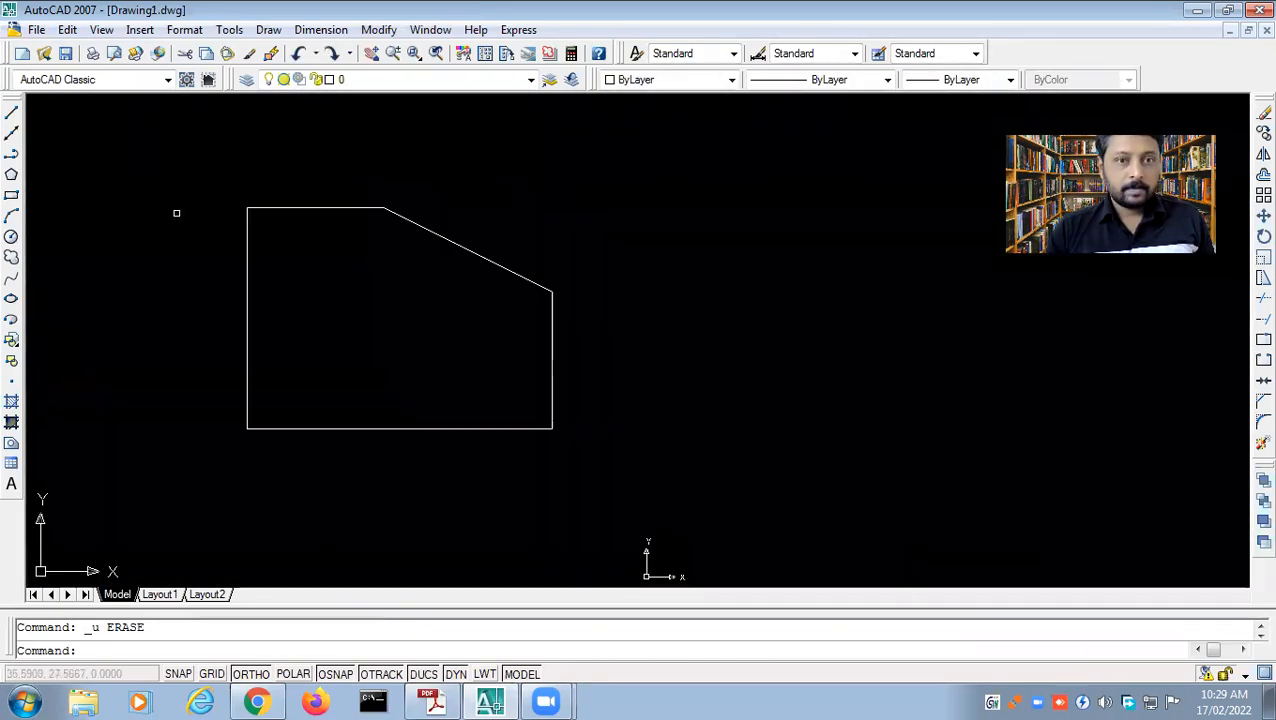
- Select the whole chamfered rectangle with a window and erase it
left_click(231, 215)
left_click(190, 165)
left_click(190, 174)
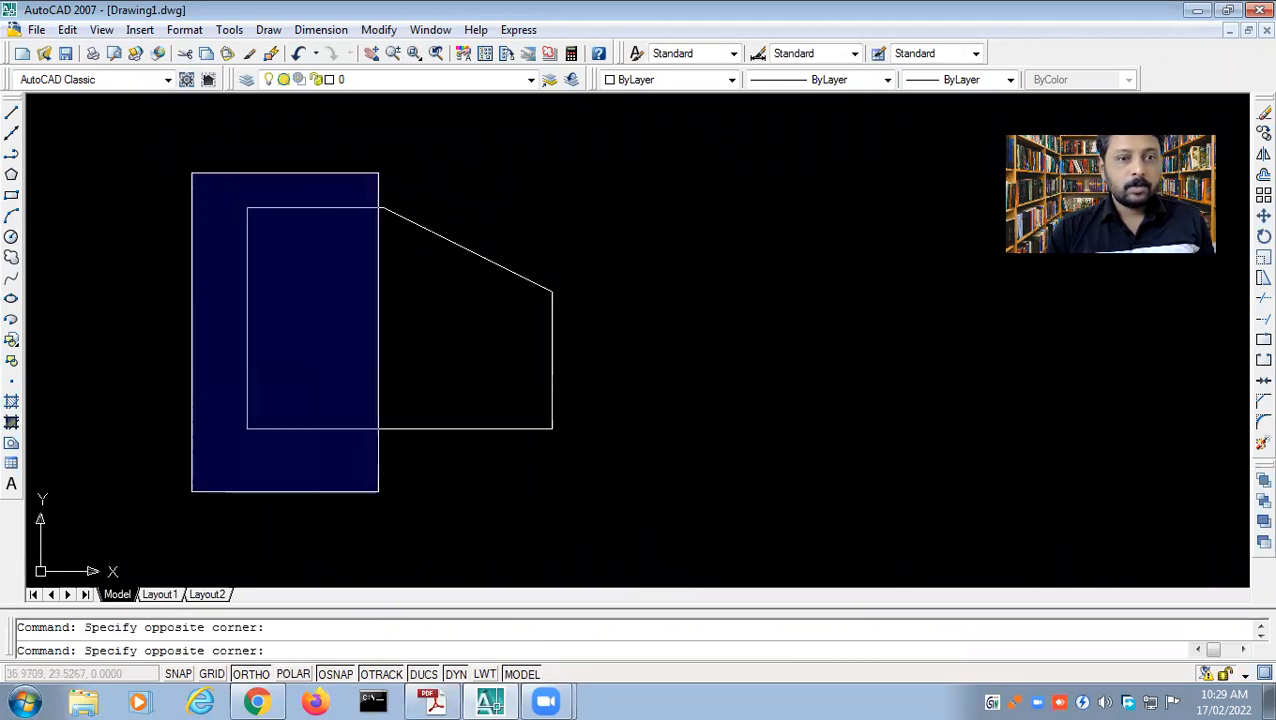
left_click(613, 484)
key("Delete")
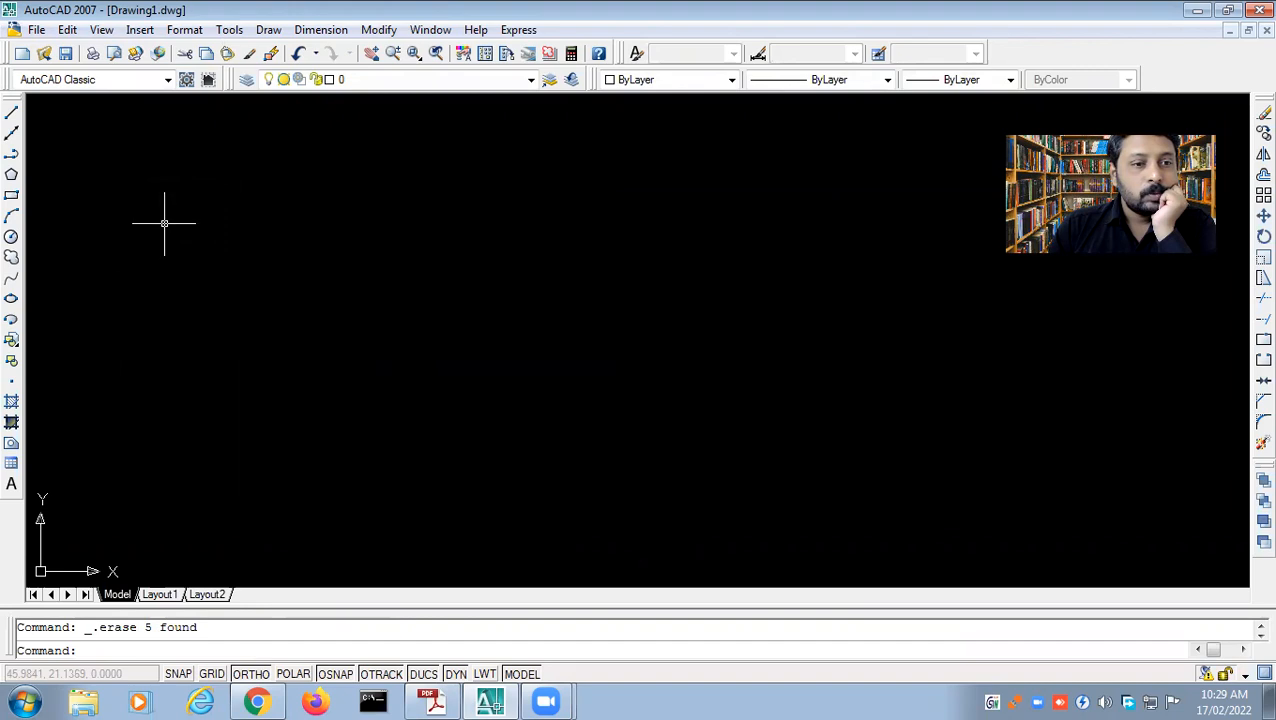
- Draw a rectangle with its upper-left corner at about 36.62, 26.67 in the empty drawing
left_click(11, 195)
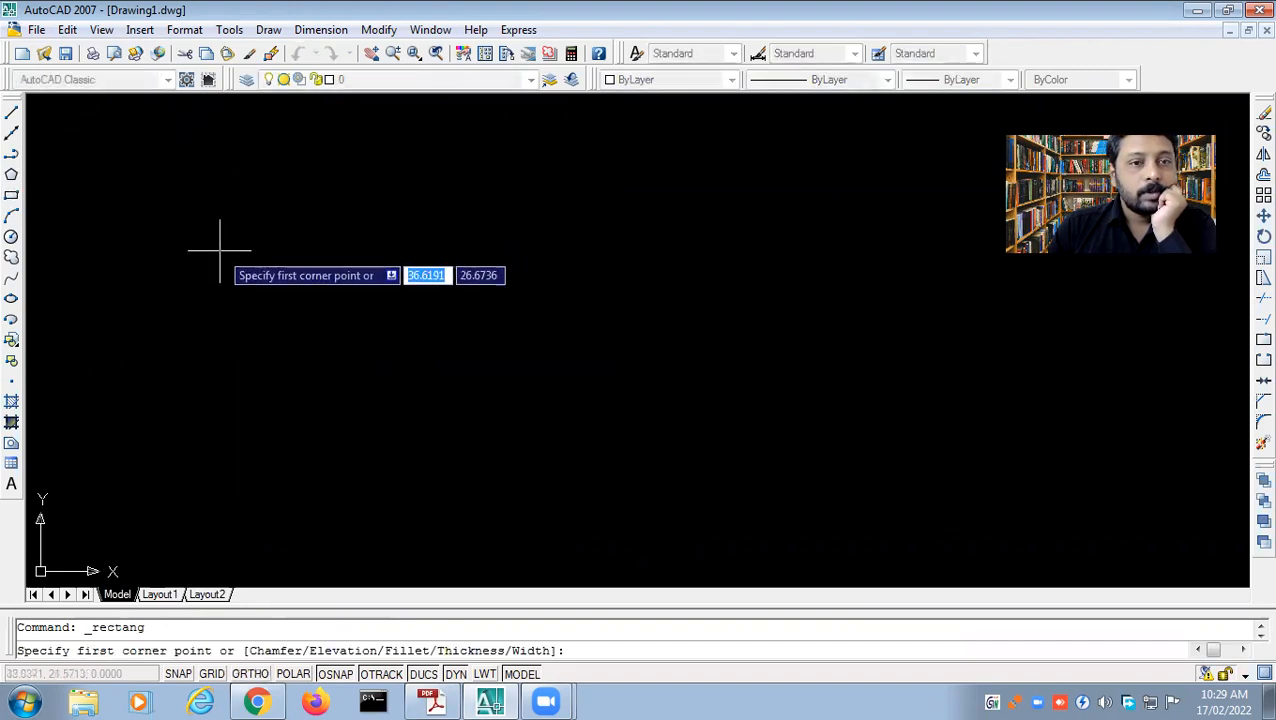
left_click(220, 251)
left_click(441, 425)
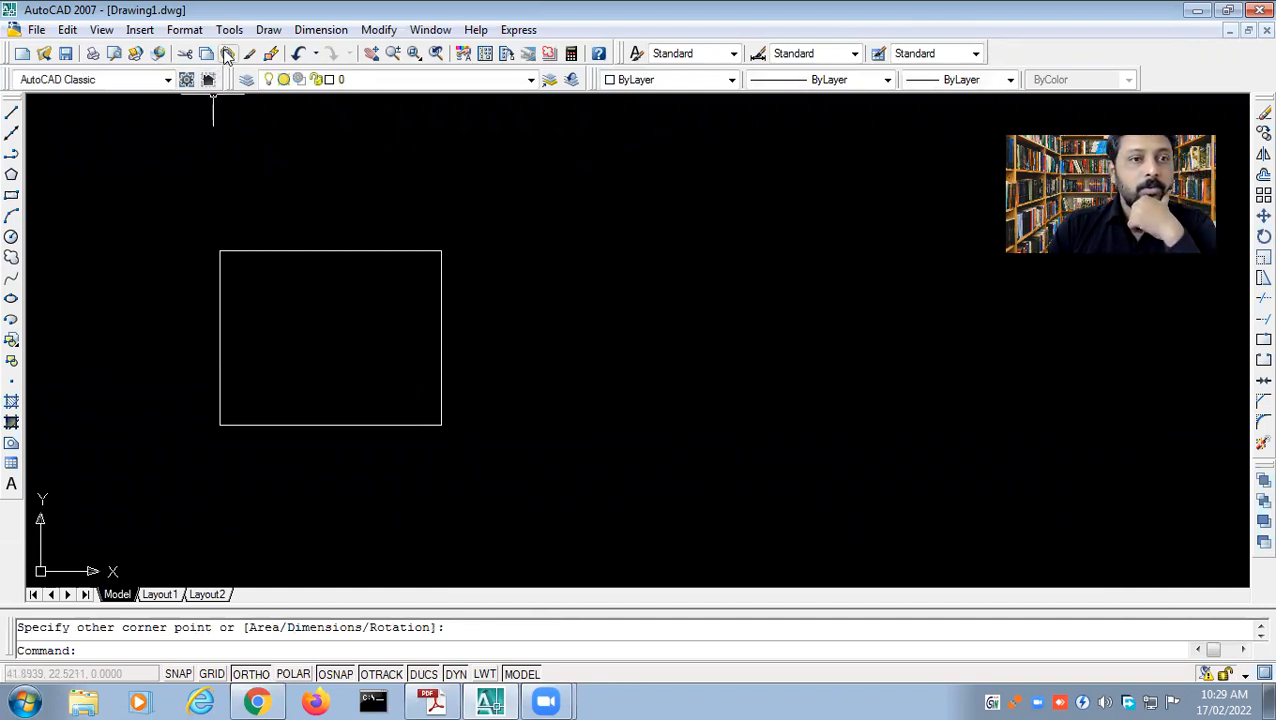
- Start the Hatch command and move the Hatch and Gradient dialog clear of the rectangle
left_click(384, 31)
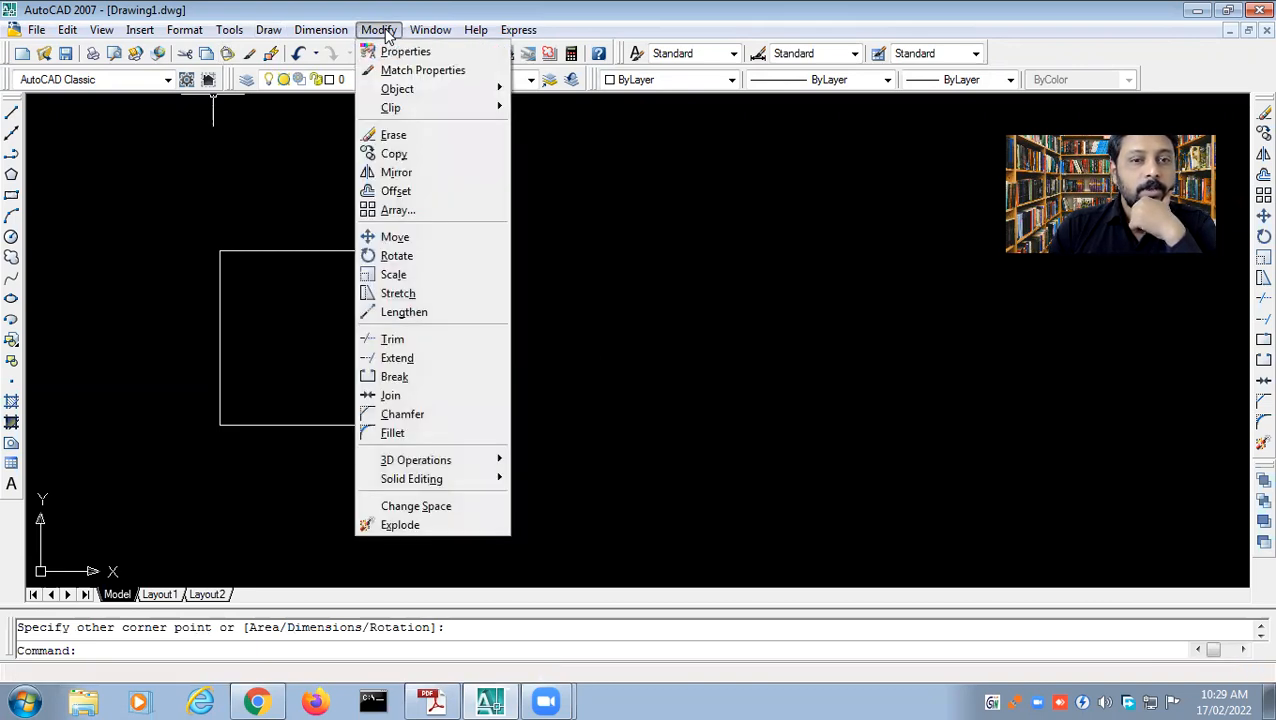
mouse_move(283, 37)
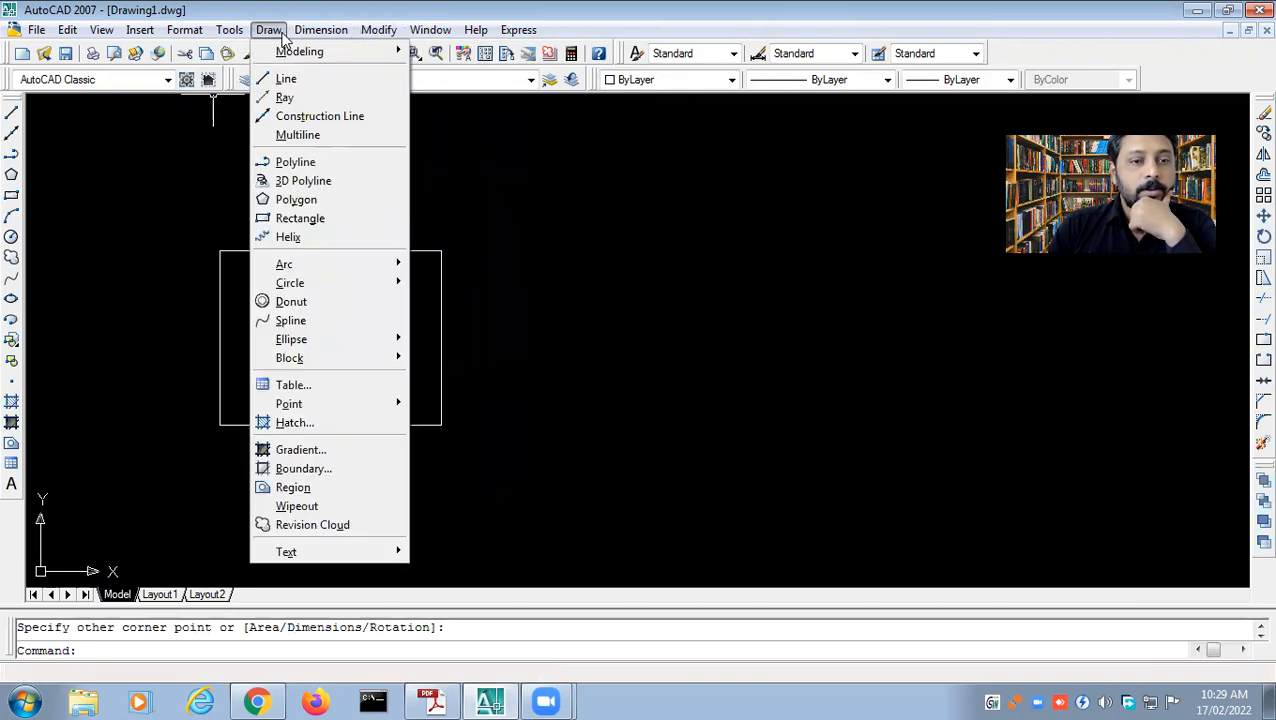
left_click(318, 424)
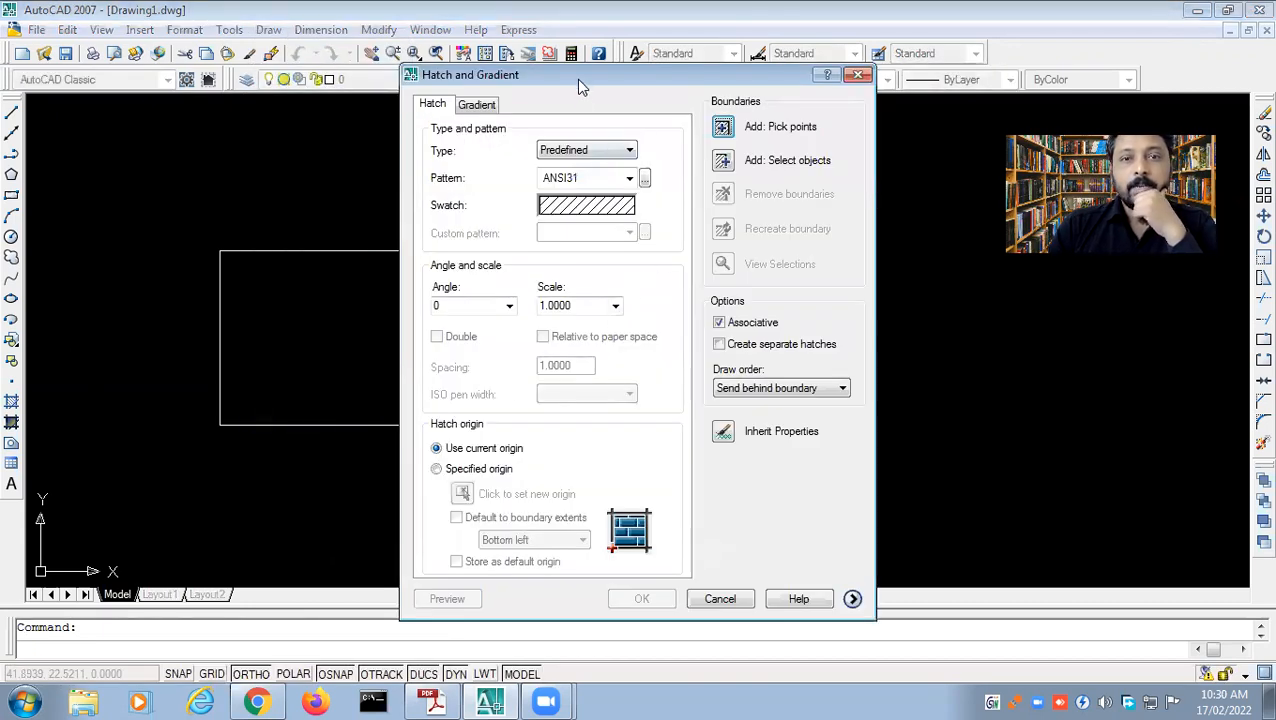
left_click_drag(576, 83, 691, 61)
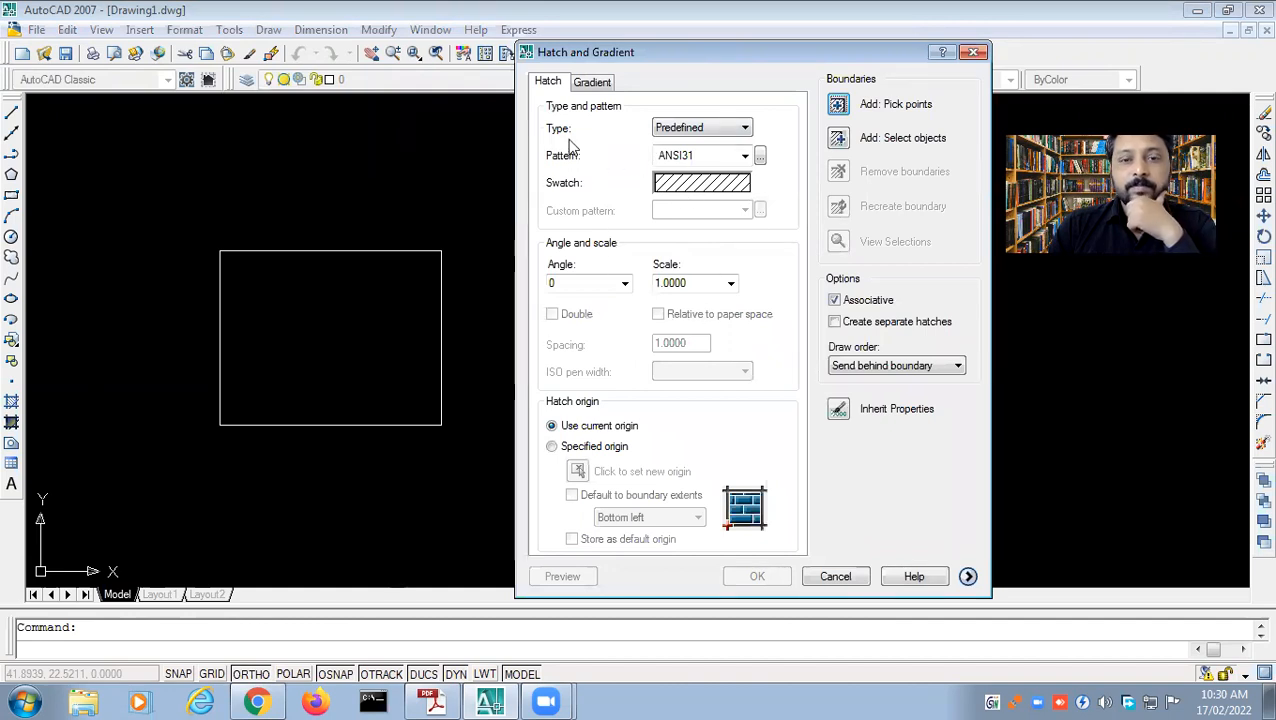
- Examine the gradient options, the hatch types and the predefined pattern list, keeping the Predefined type and the ANSI31 pattern
left_click(592, 82)
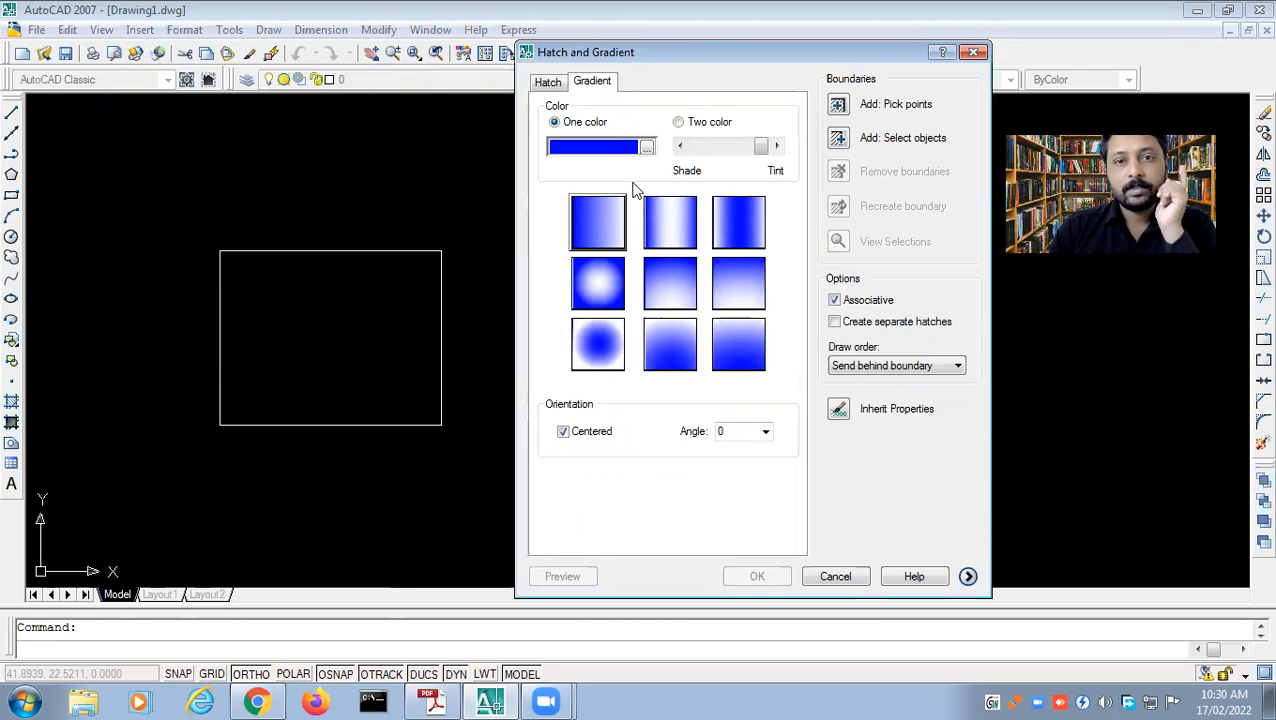
left_click(545, 86)
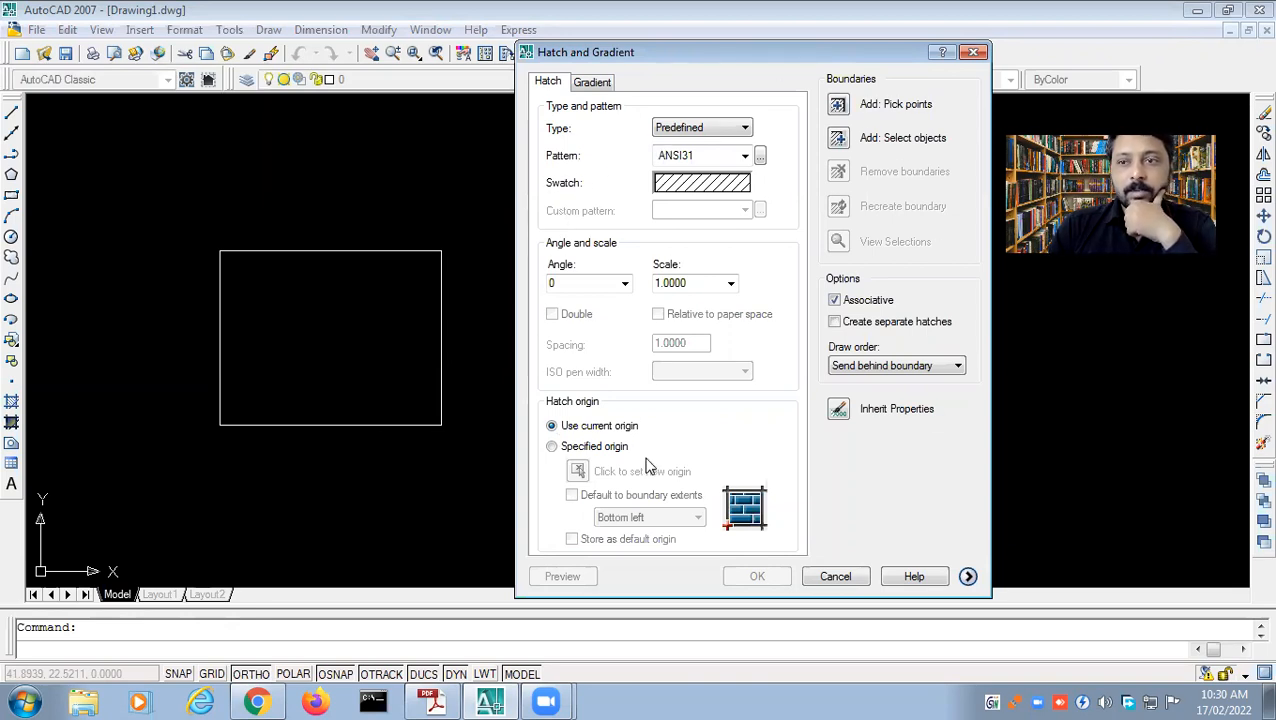
left_click(744, 128)
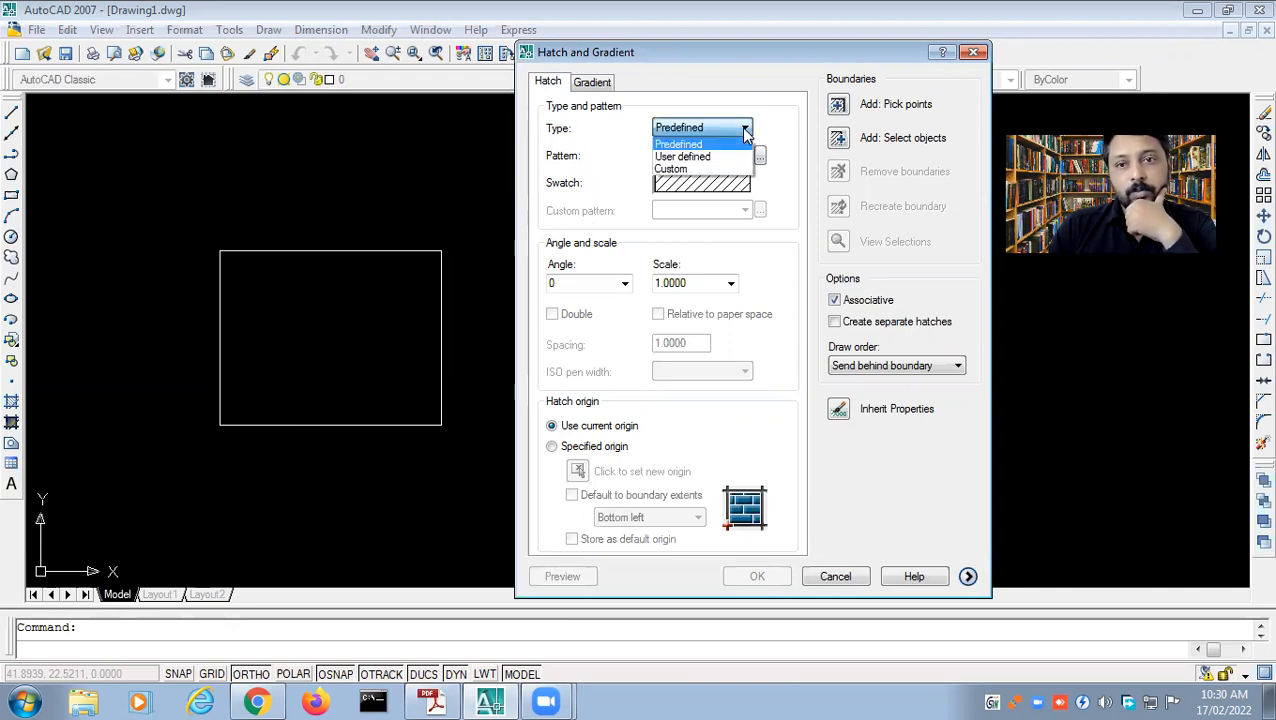
left_click(742, 130)
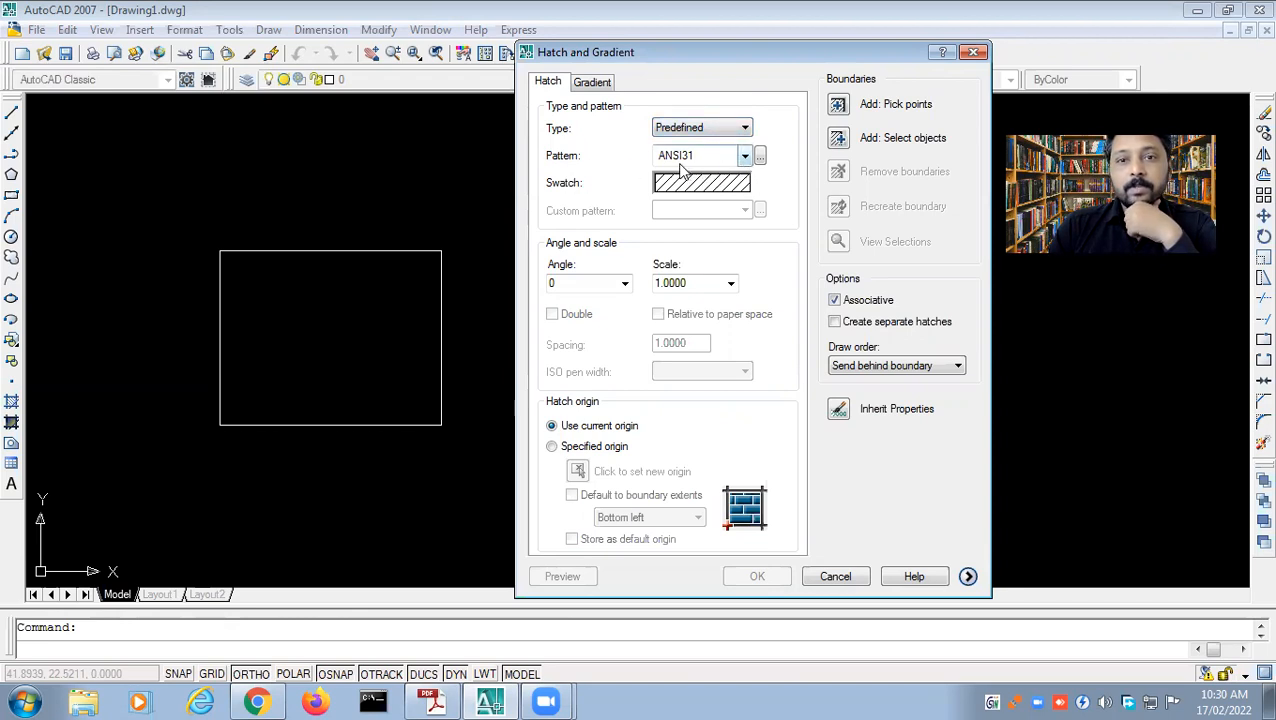
left_click(744, 158)
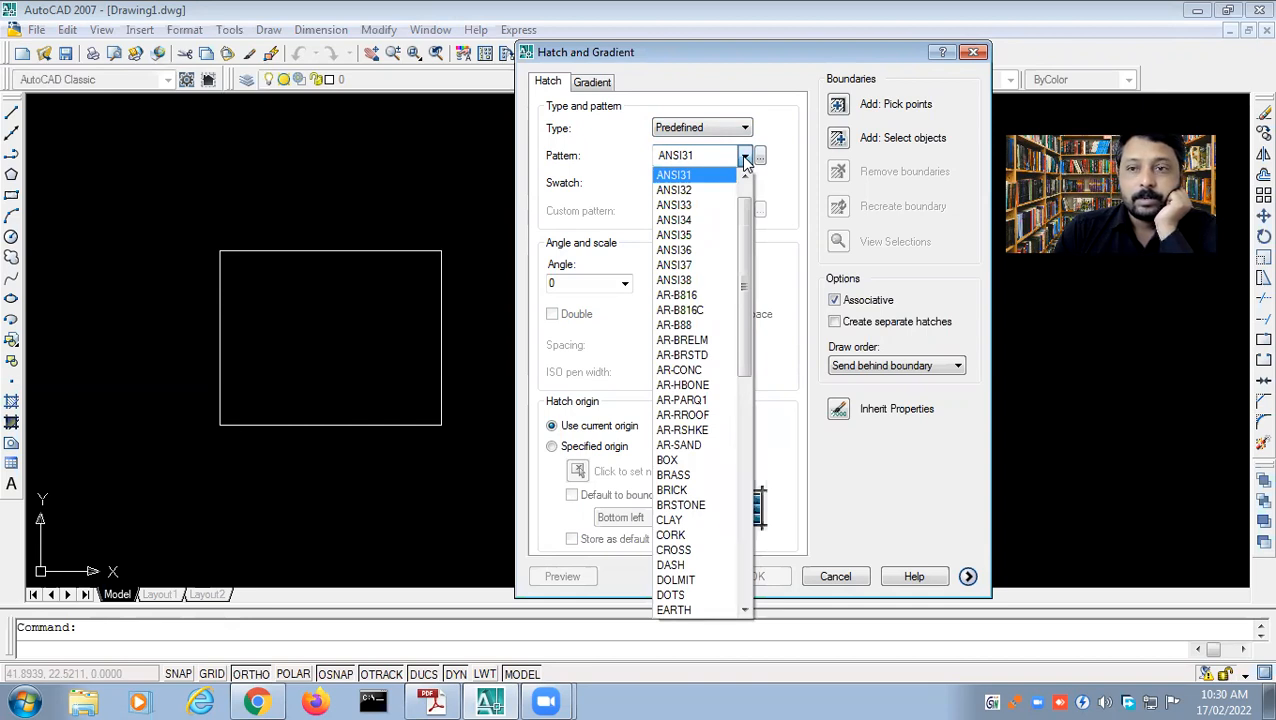
left_click(744, 160)
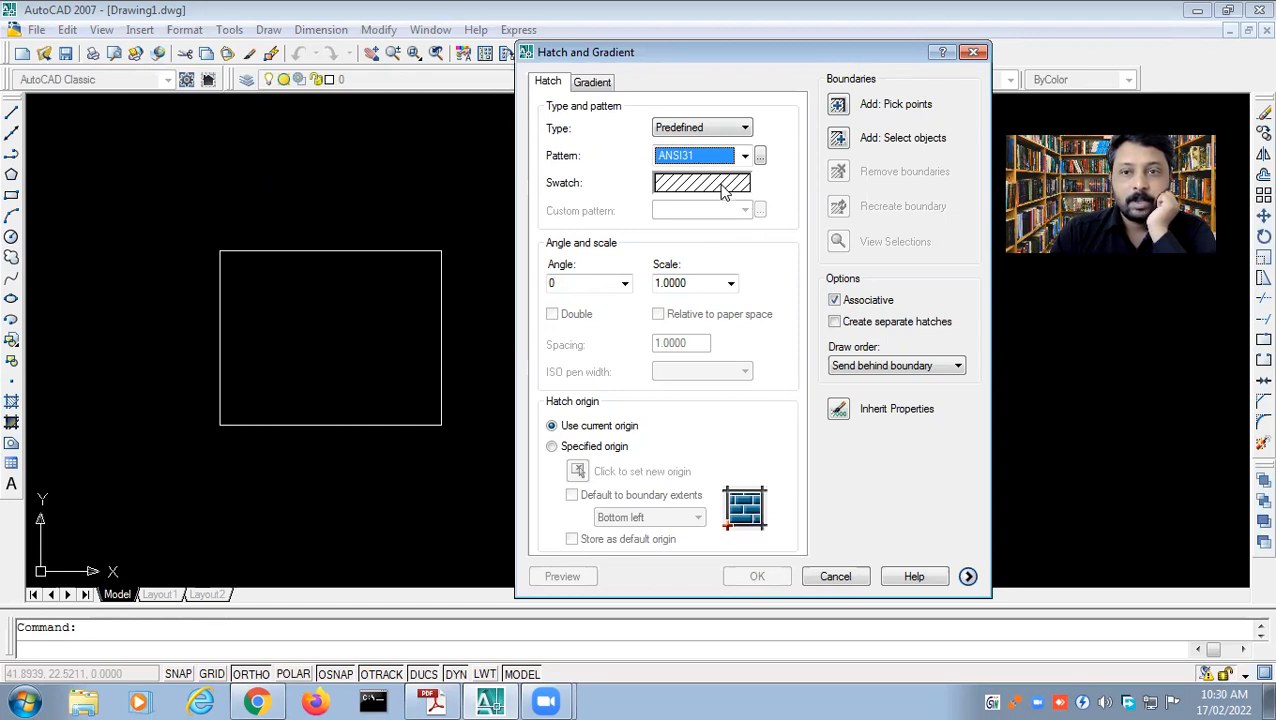
- Pick a point inside the rectangle as the hatch boundary and preview the ANSI31 hatch at scale 1.0000
left_click(838, 108)
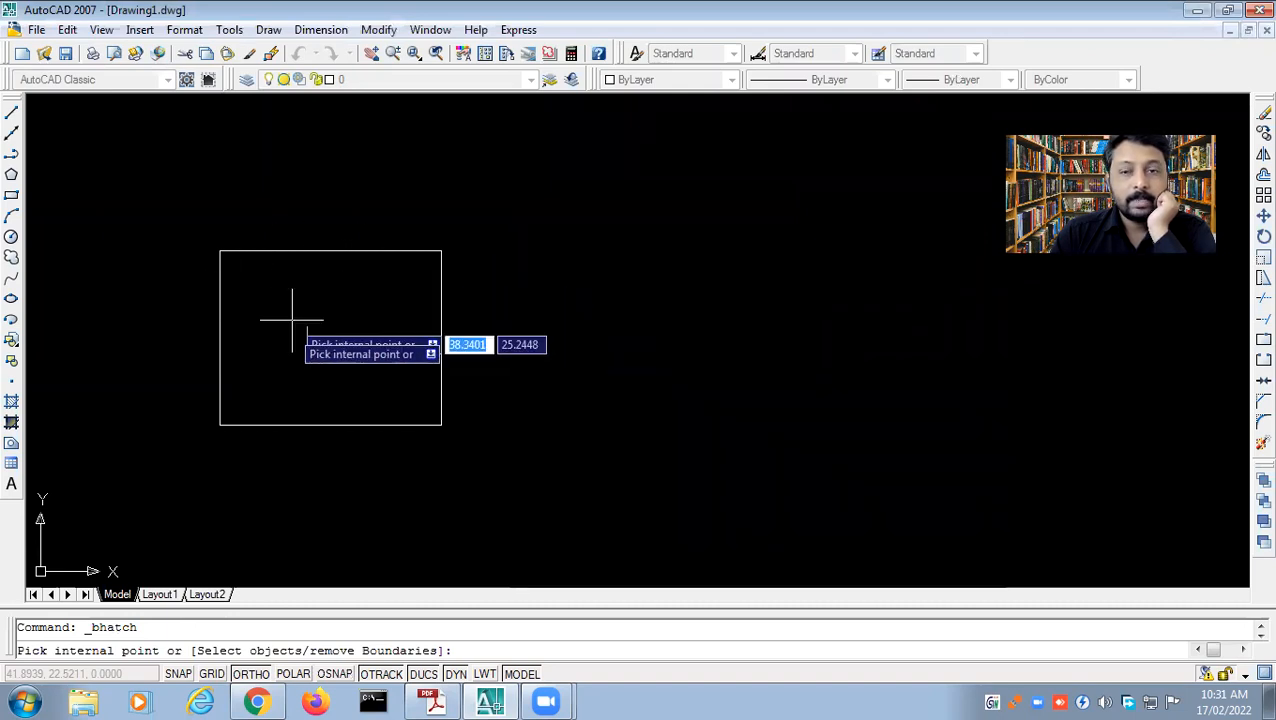
left_click(332, 326)
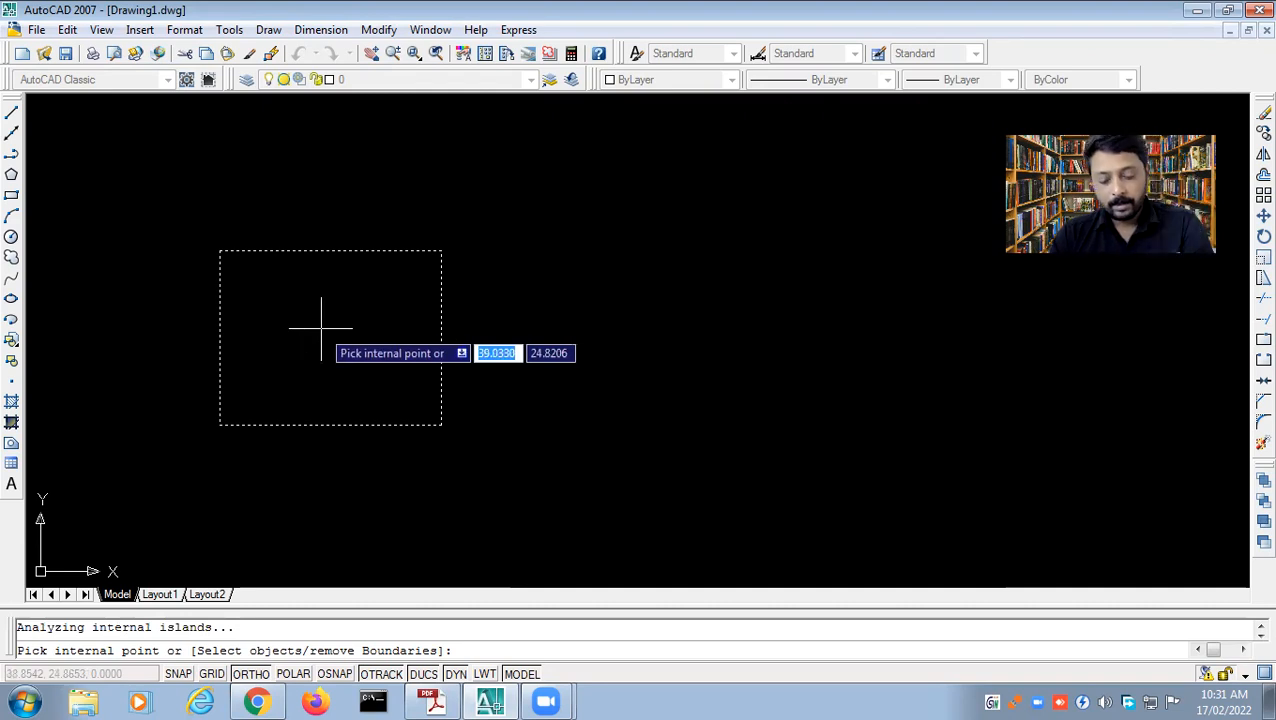
key("Return")
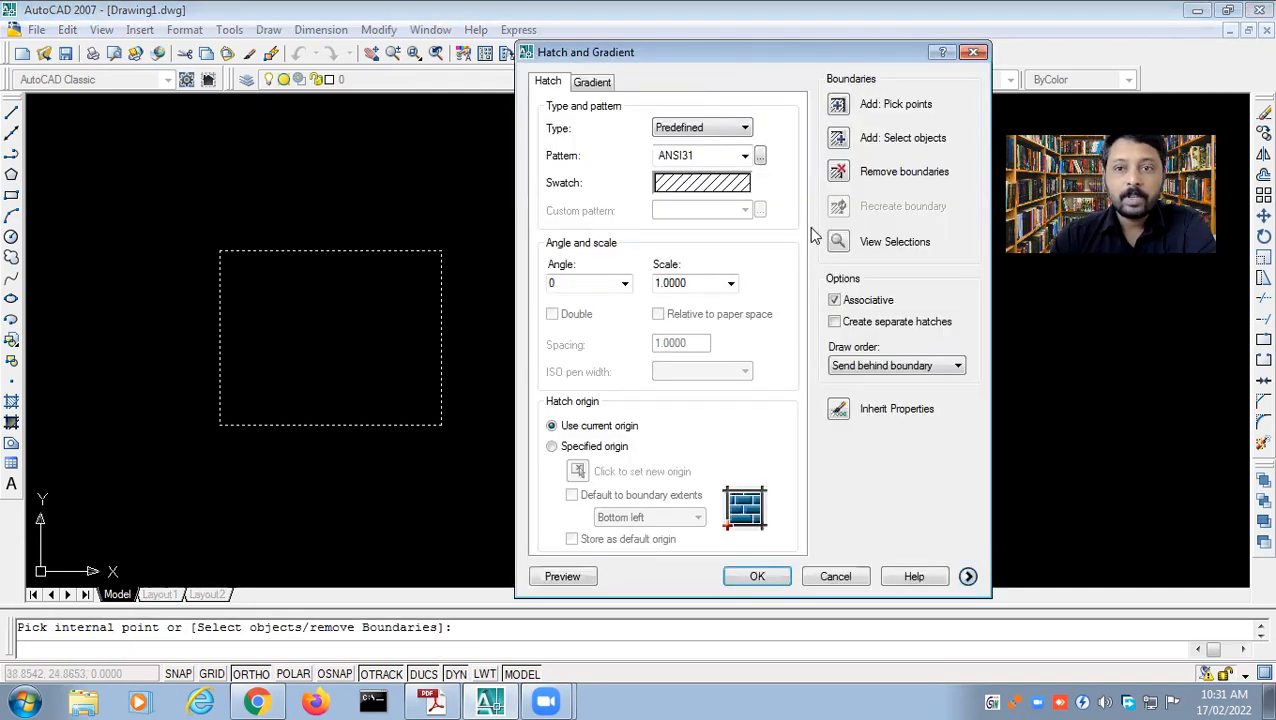
left_click(562, 576)
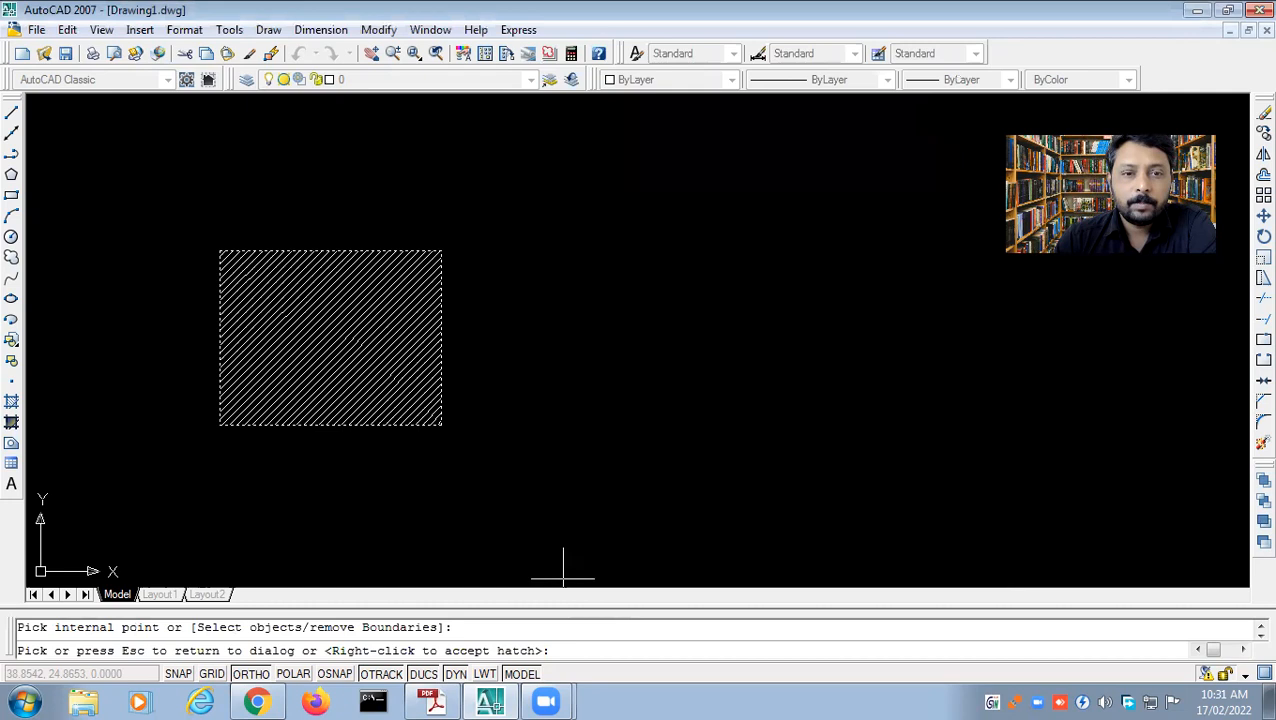
left_click(401, 341)
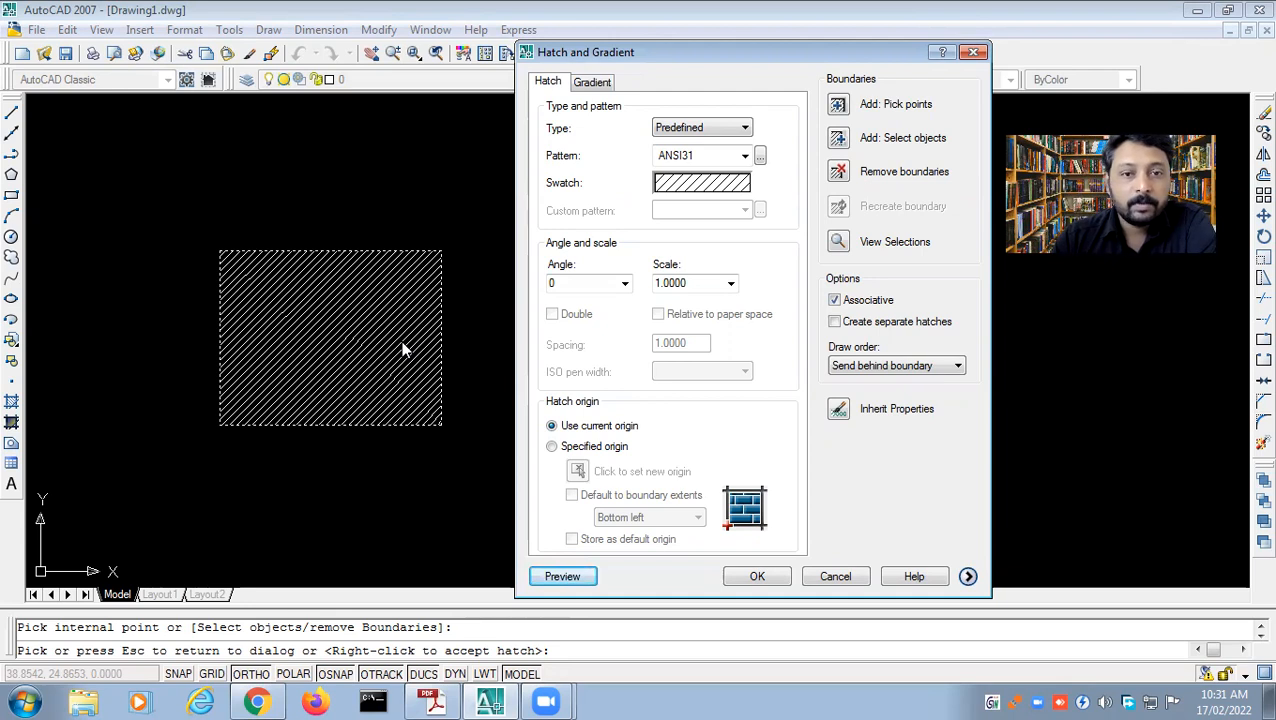
- Set the hatch scale to 2.0000 and preview the wider line spacing in the rectangle
left_click(731, 284)
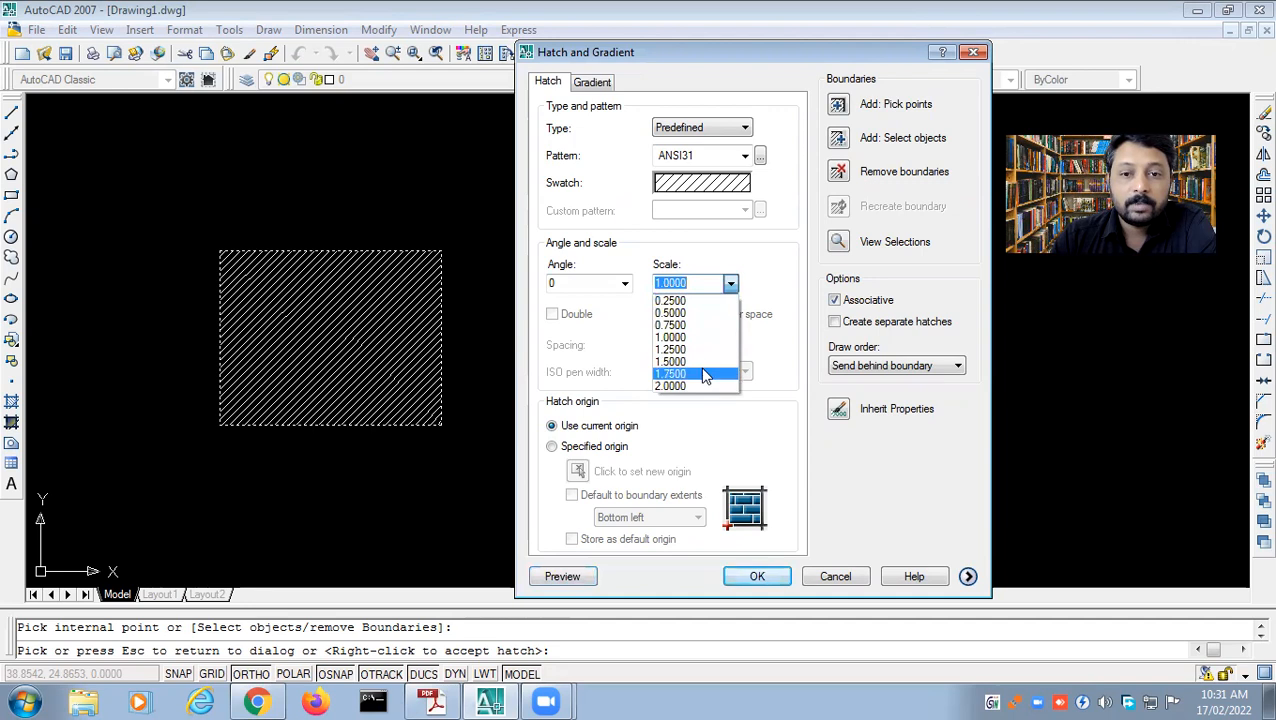
left_click(712, 386)
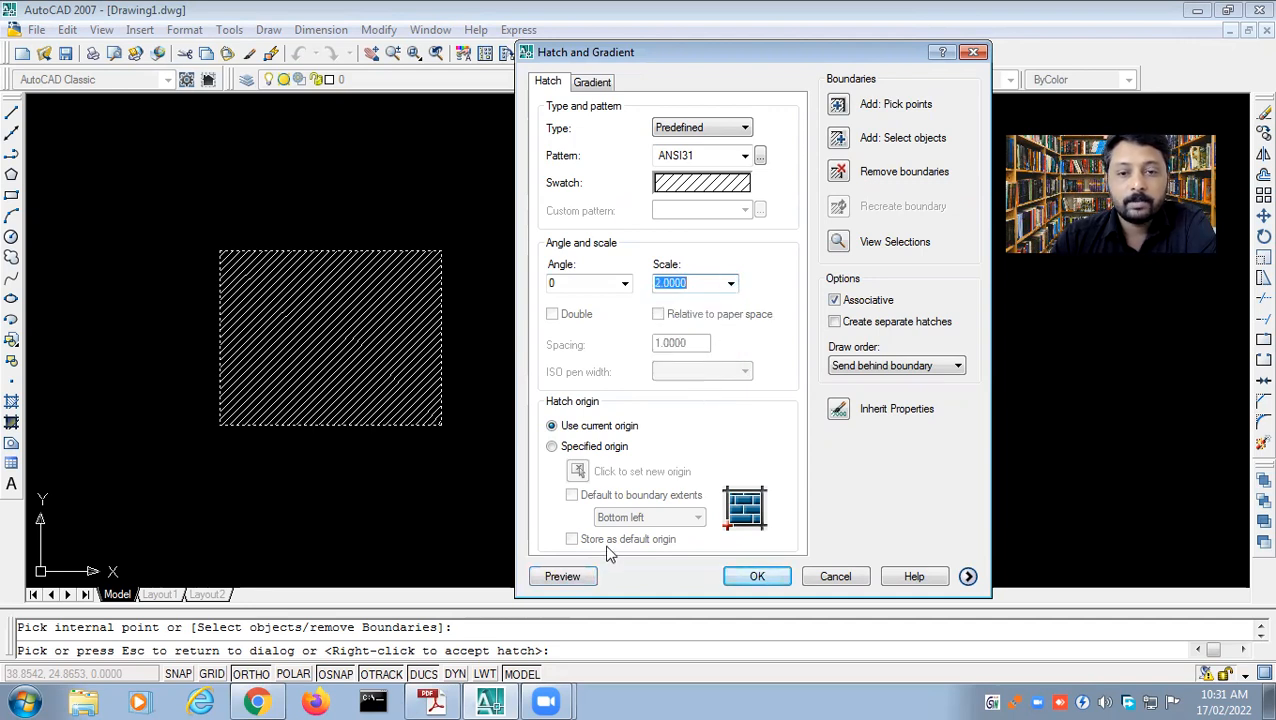
left_click(562, 577)
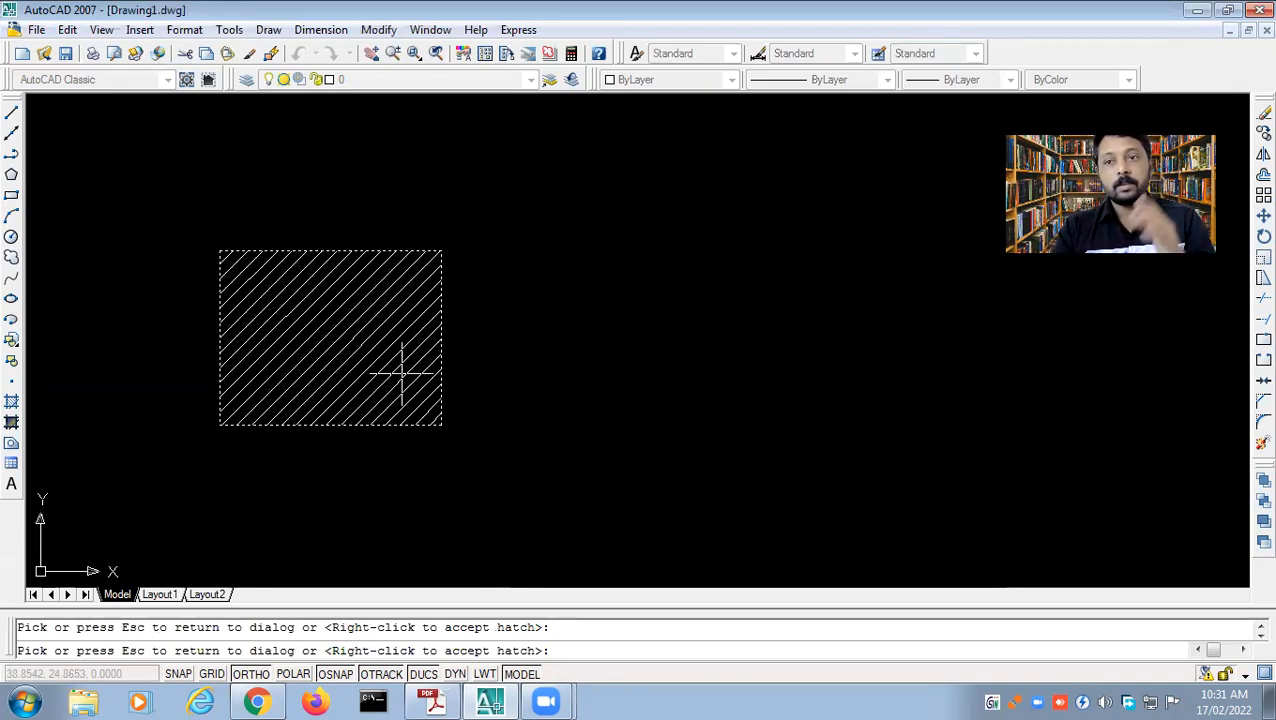
key("Escape")
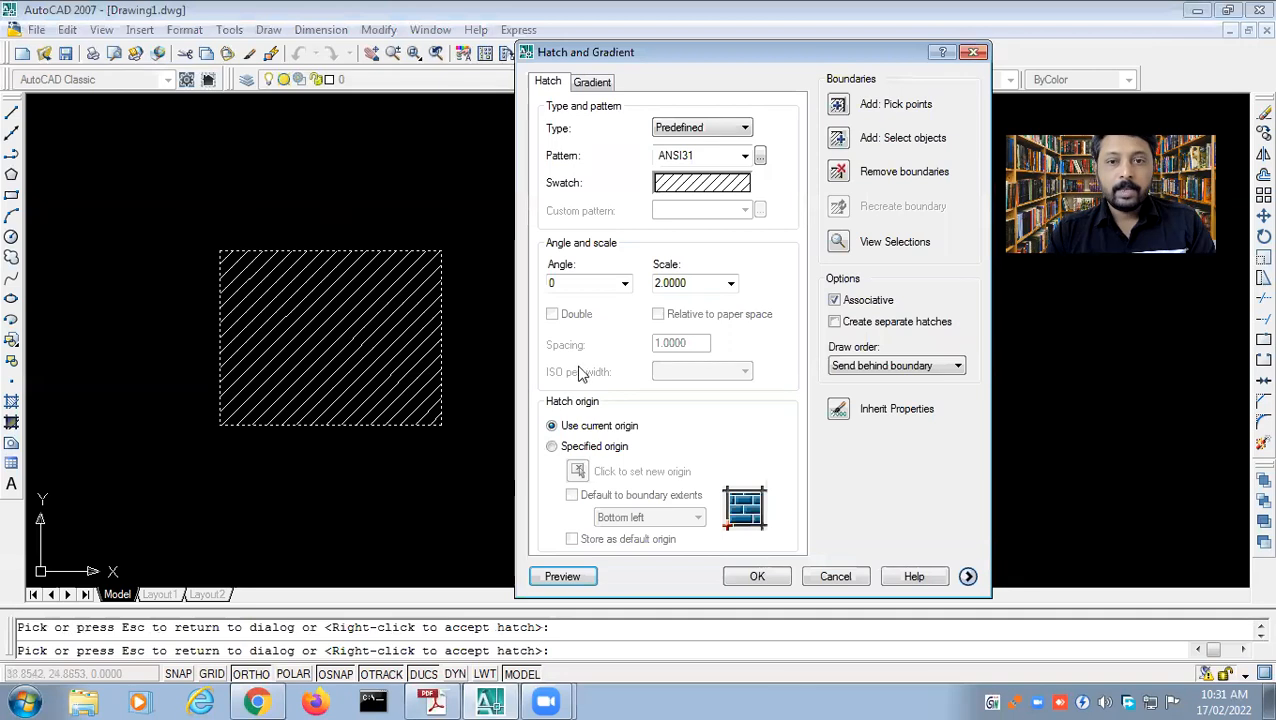
- Set the hatch scale to 4, preview it and accept the hatch, checking that the hatch selects as one object
double_click(696, 283)
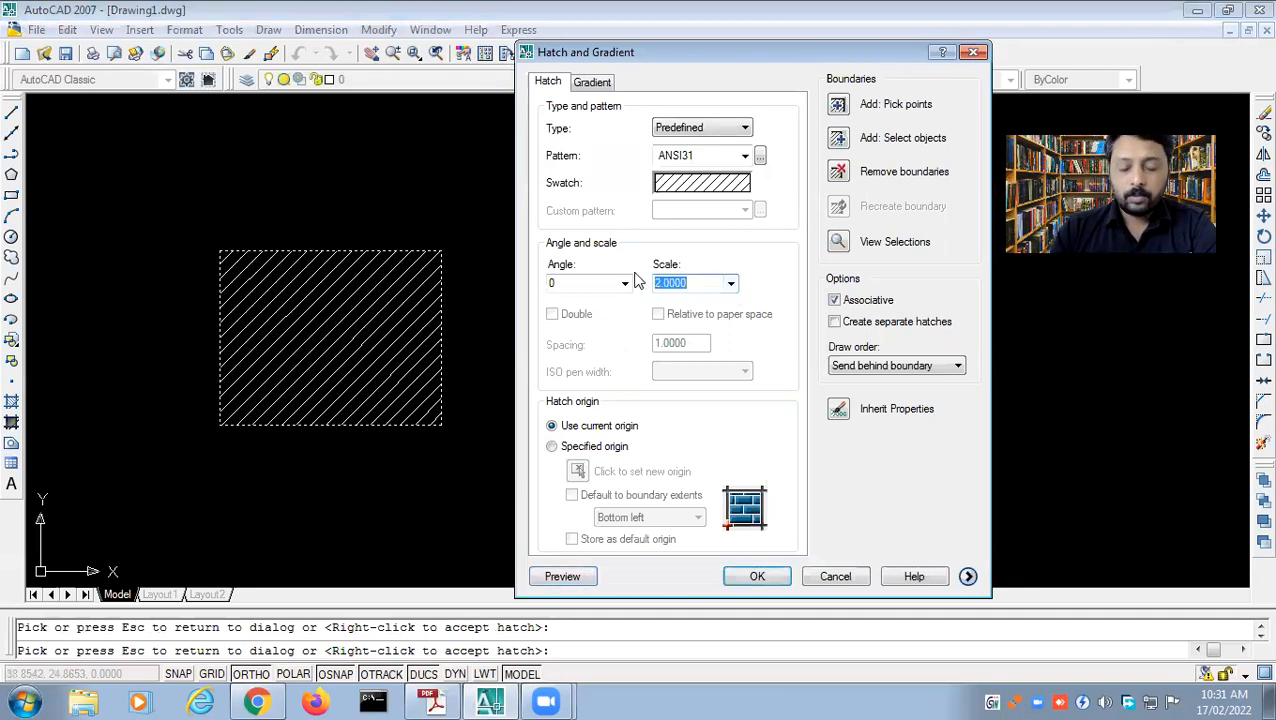
type("4")
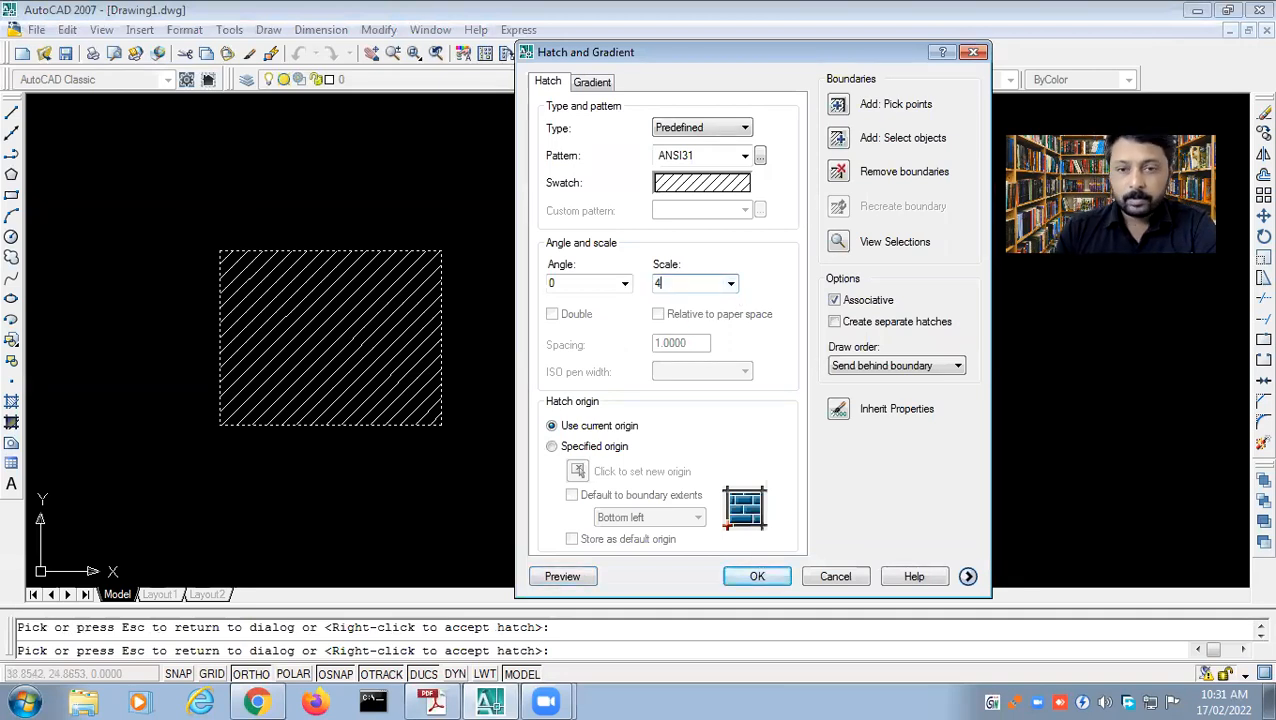
left_click(561, 577)
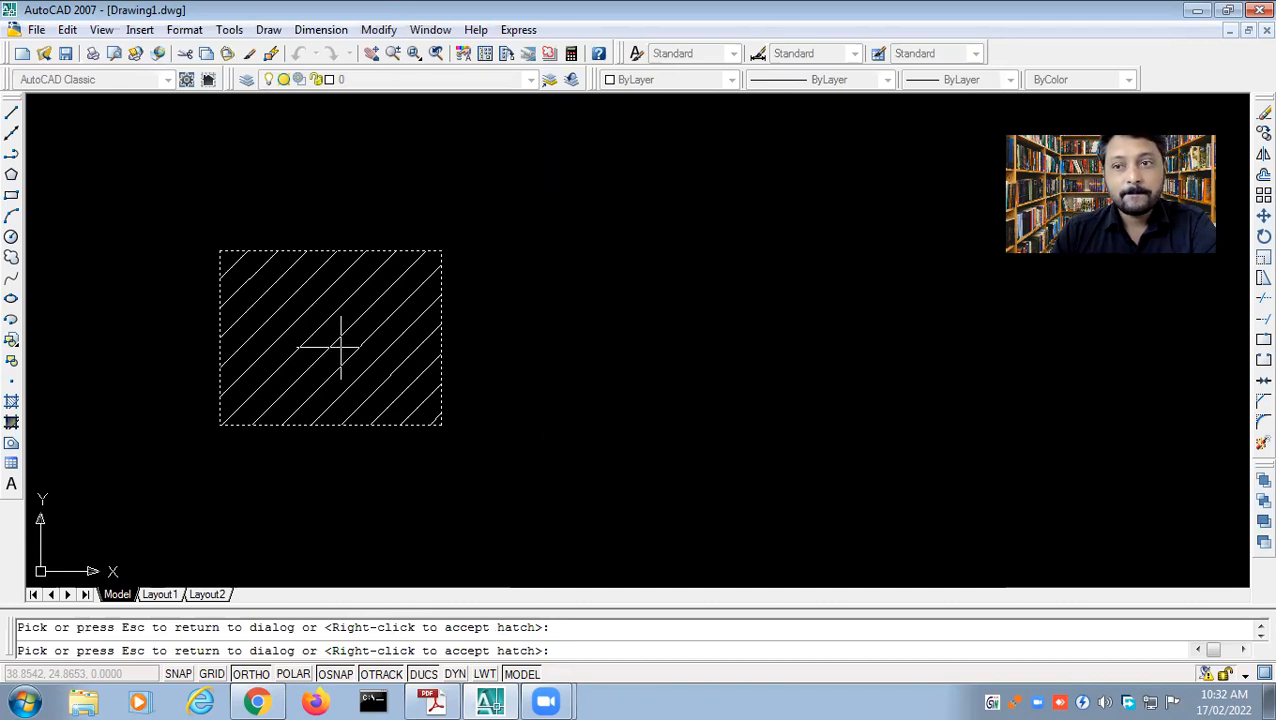
right_click(400, 322)
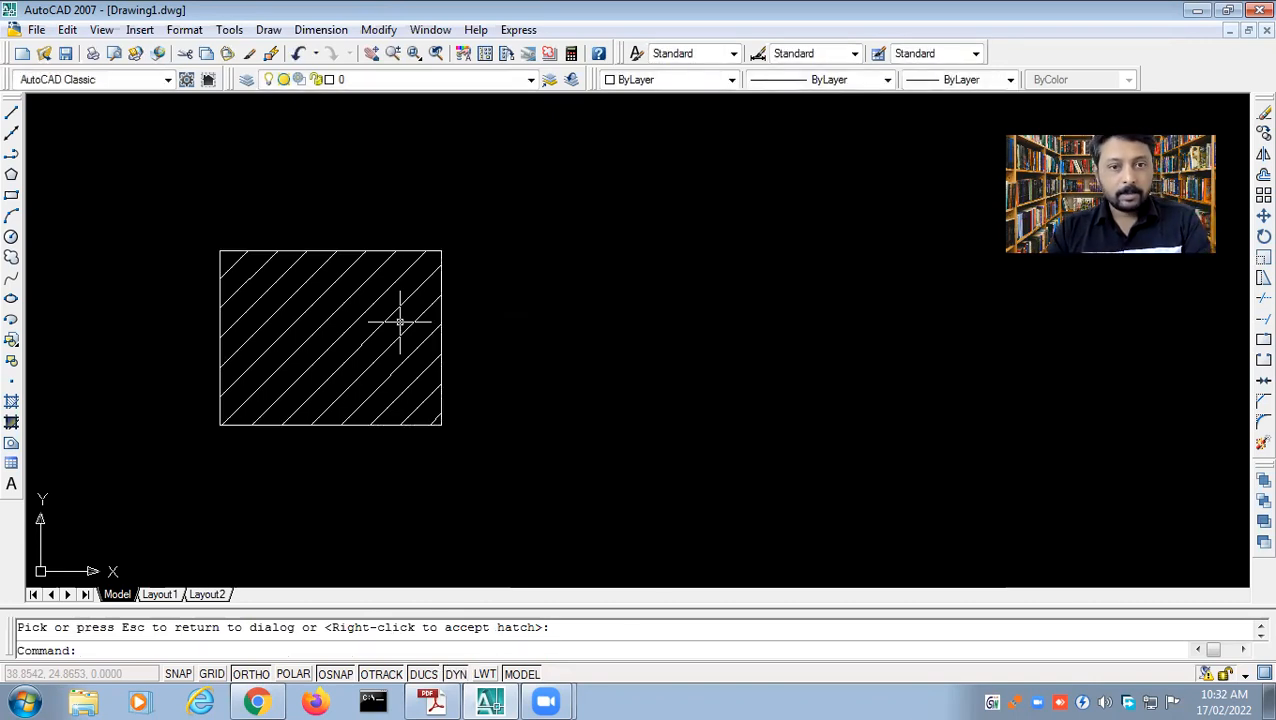
left_click(387, 316)
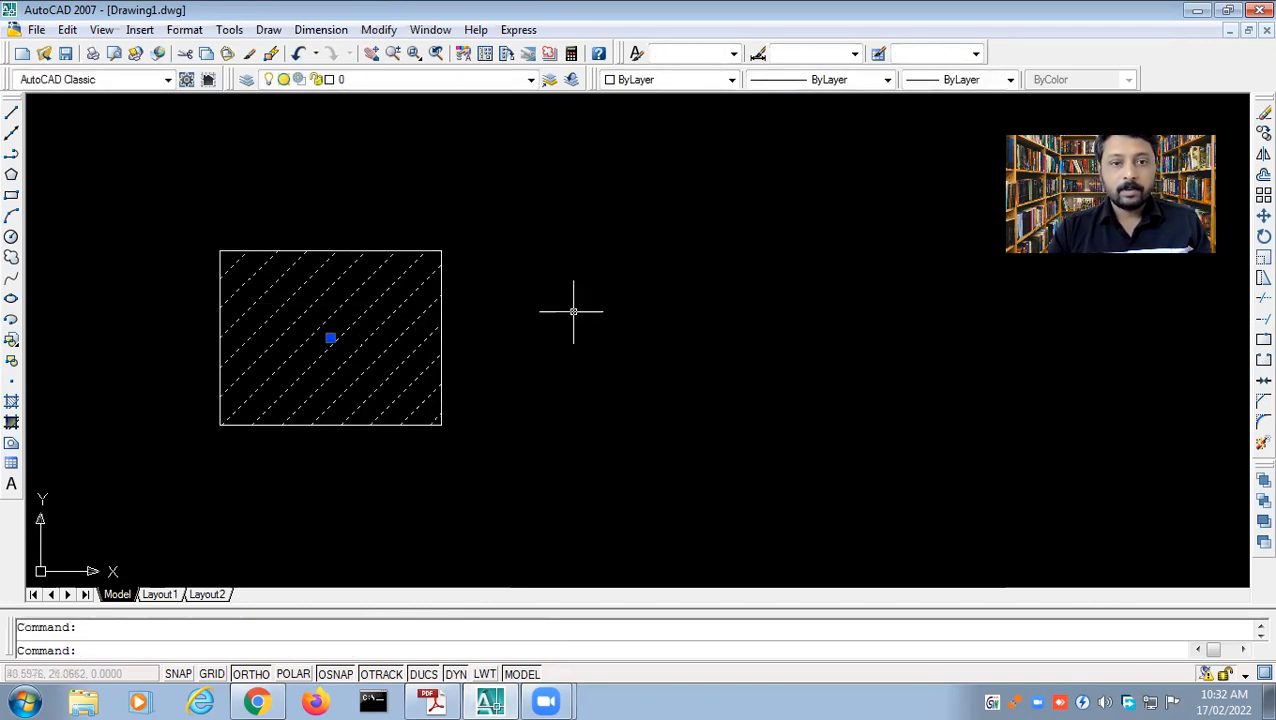
key("Escape")
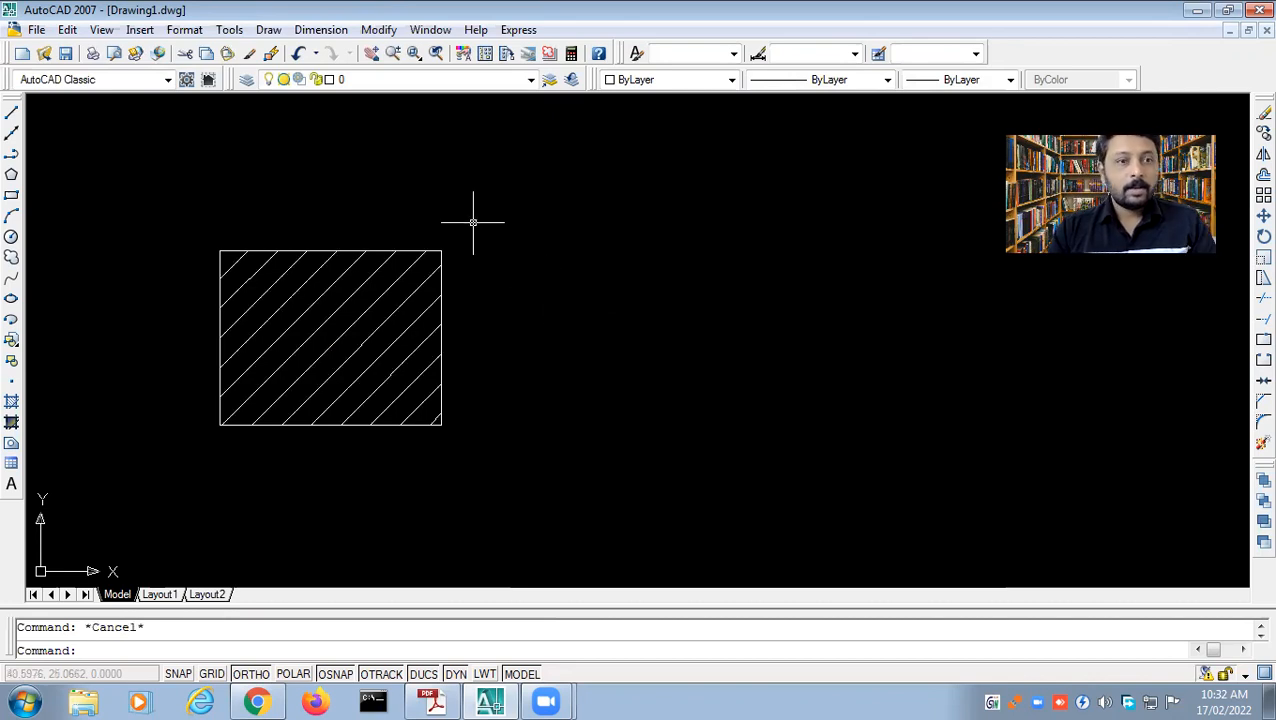
- Start a new hatch with a two-color blue and yellow gradient, choosing the radial pattern with the blue center
left_click(11, 400)
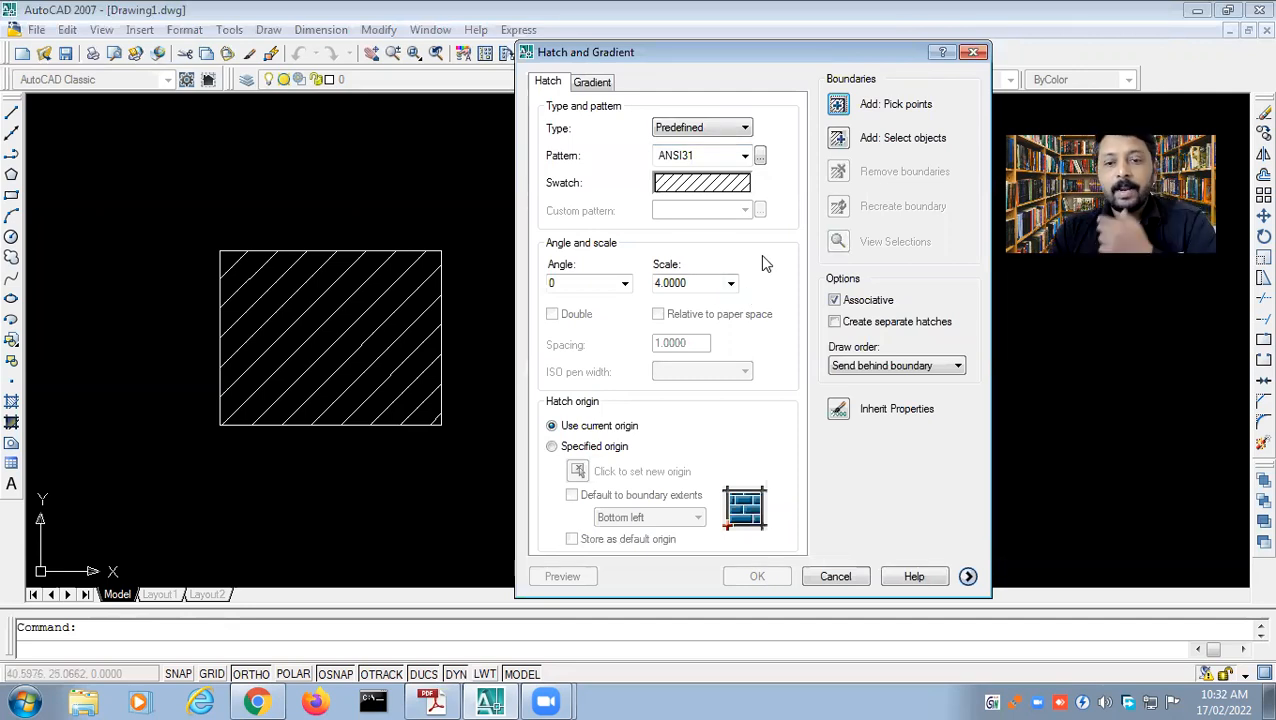
left_click(595, 84)
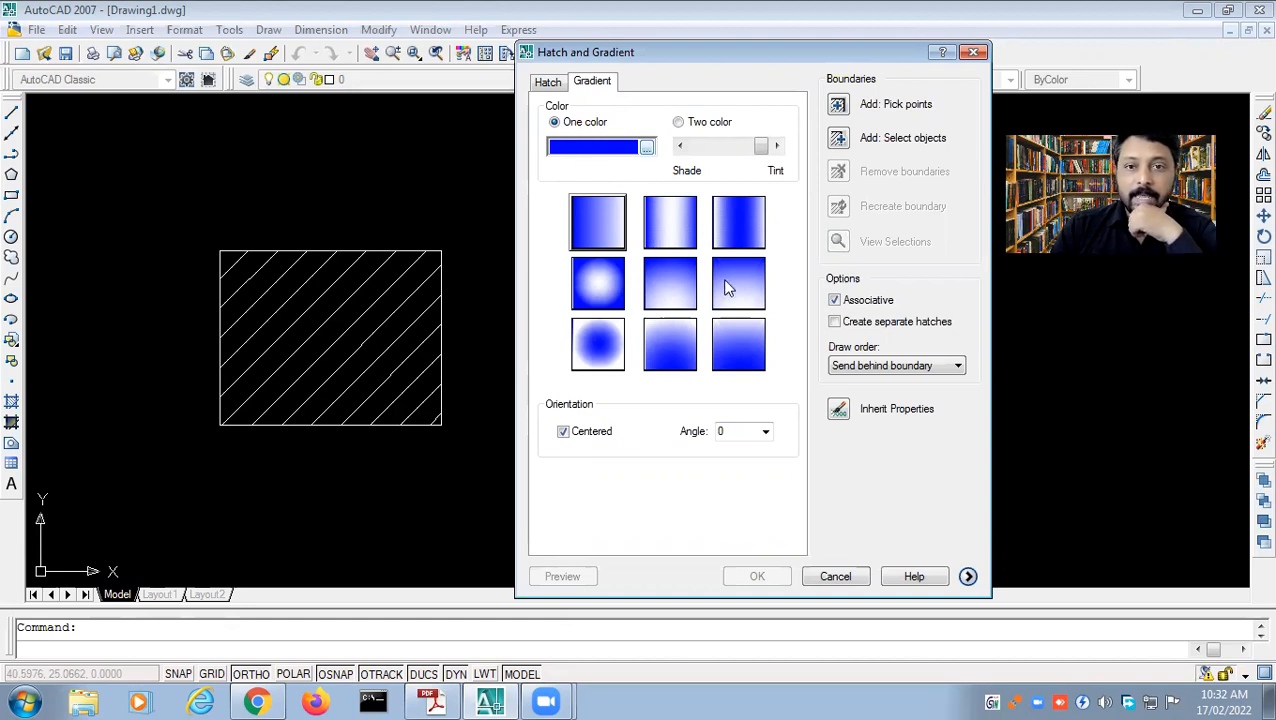
left_click(679, 123)
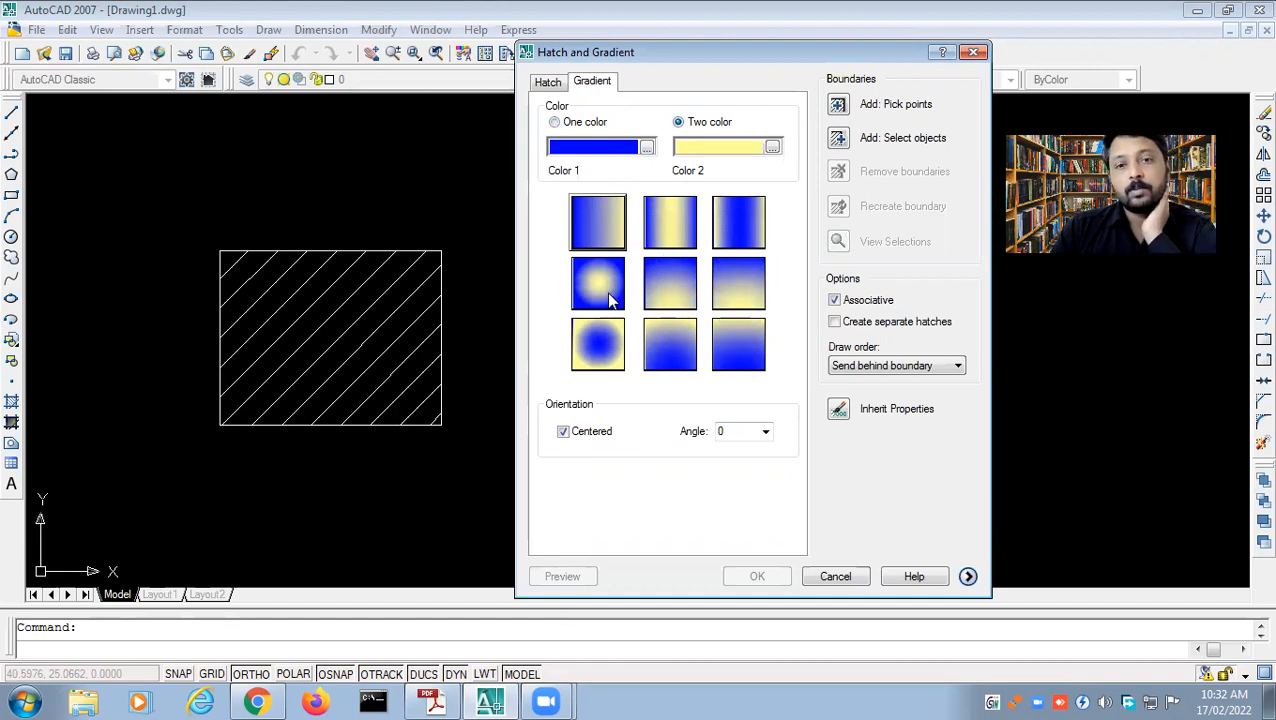
left_click(603, 352)
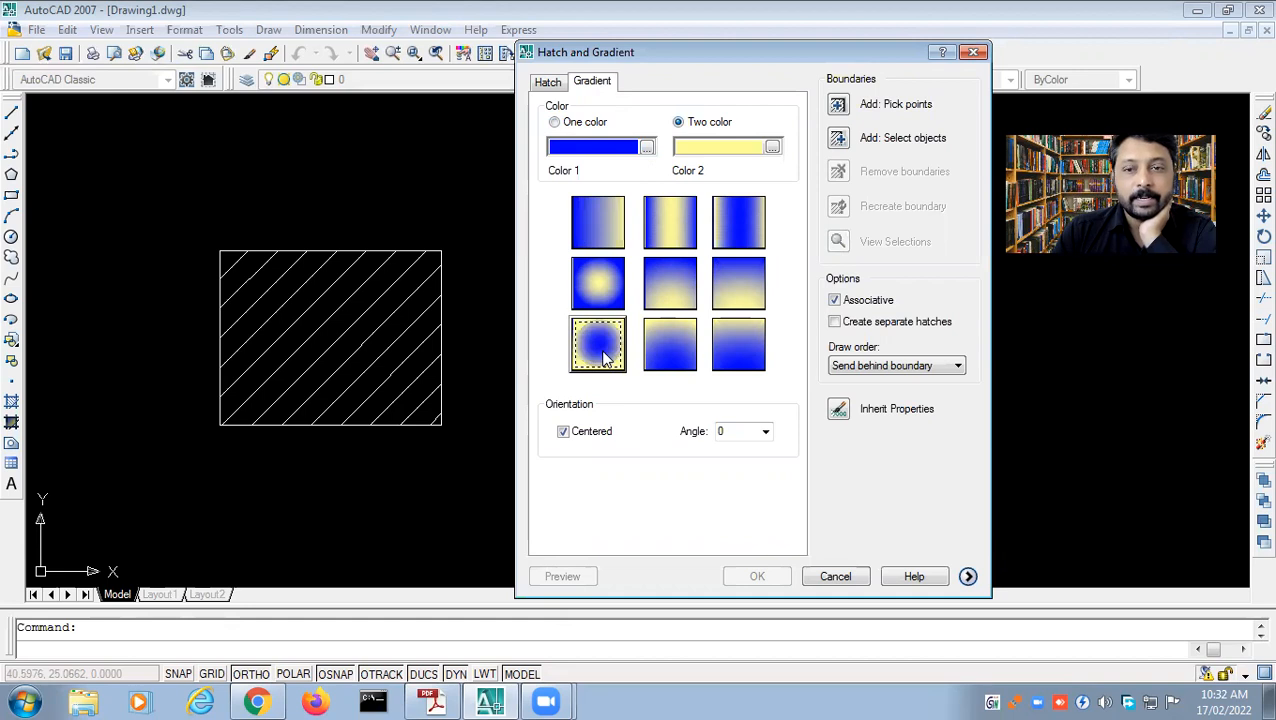
- Pick a point inside the rectangle as the gradient boundary and preview the fill
left_click(838, 104)
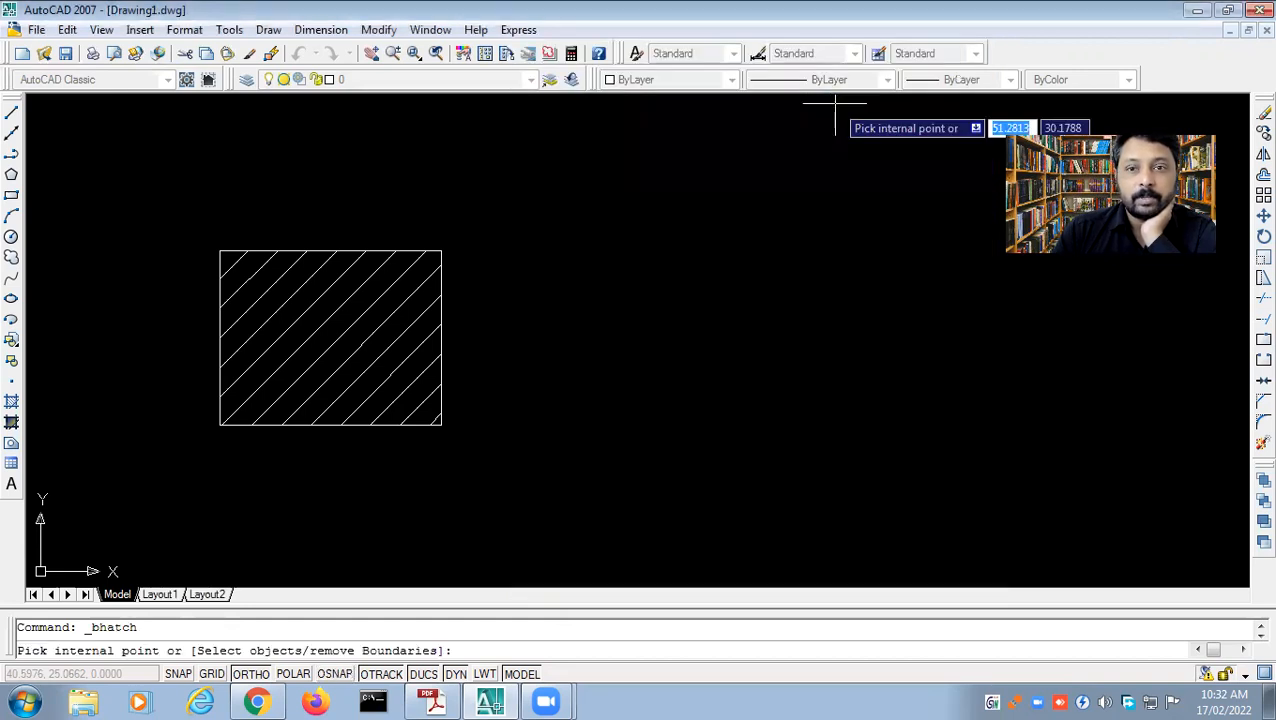
left_click(341, 322)
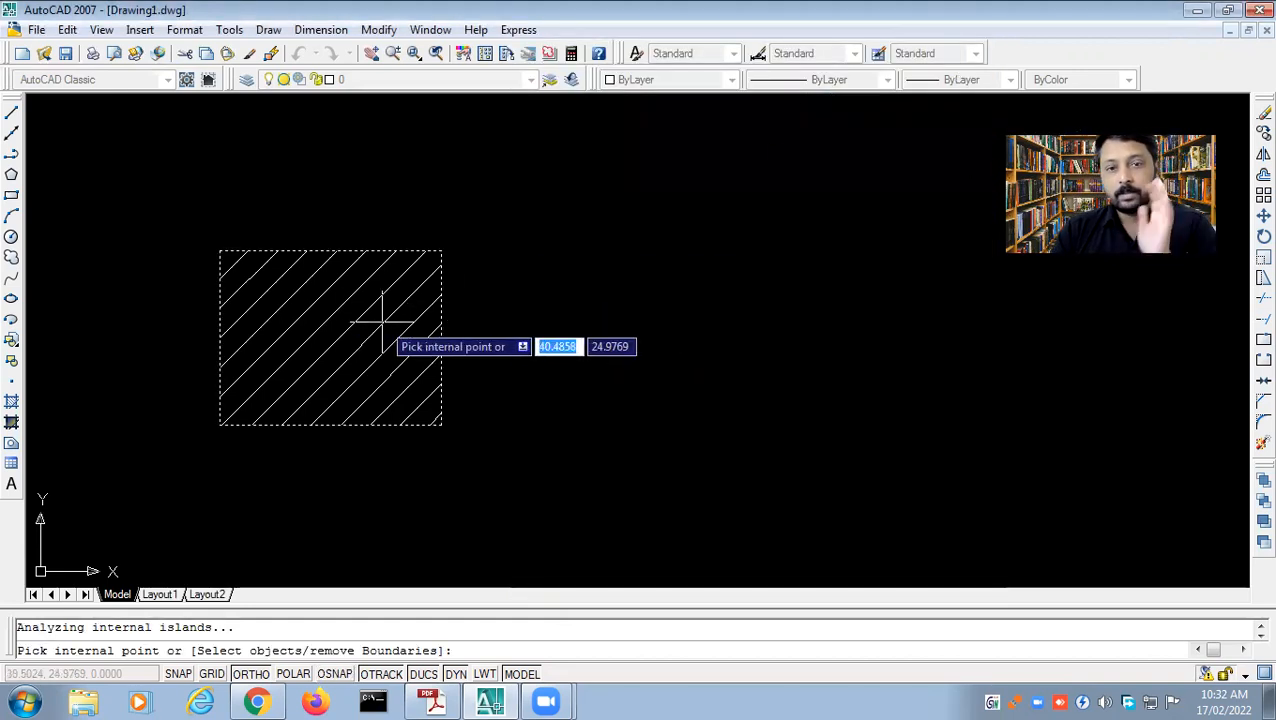
key("Return")
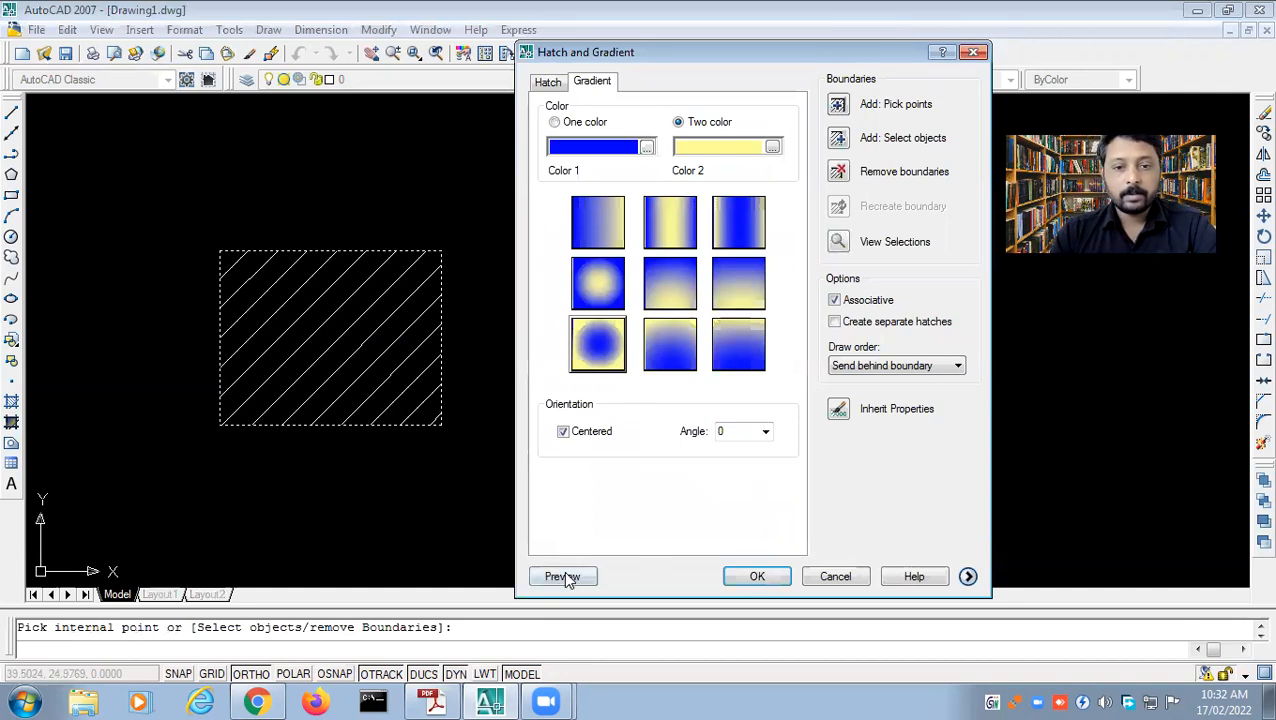
left_click(562, 576)
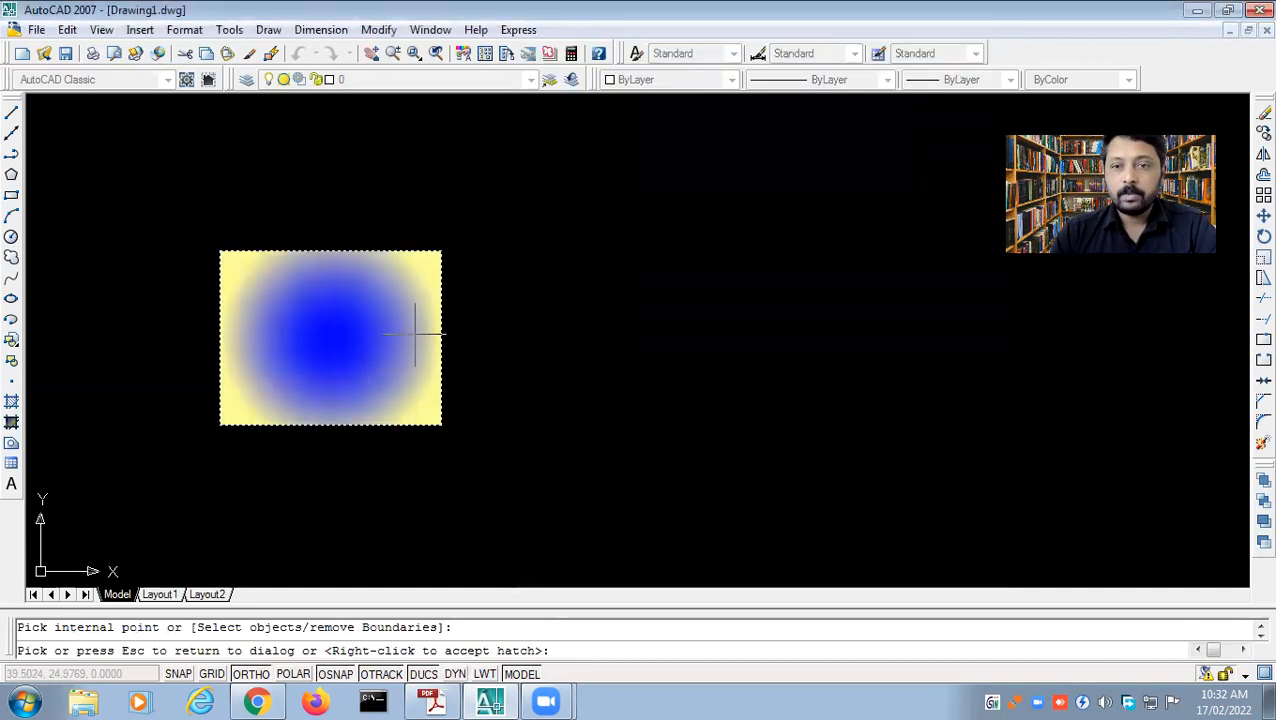
left_click(487, 324)
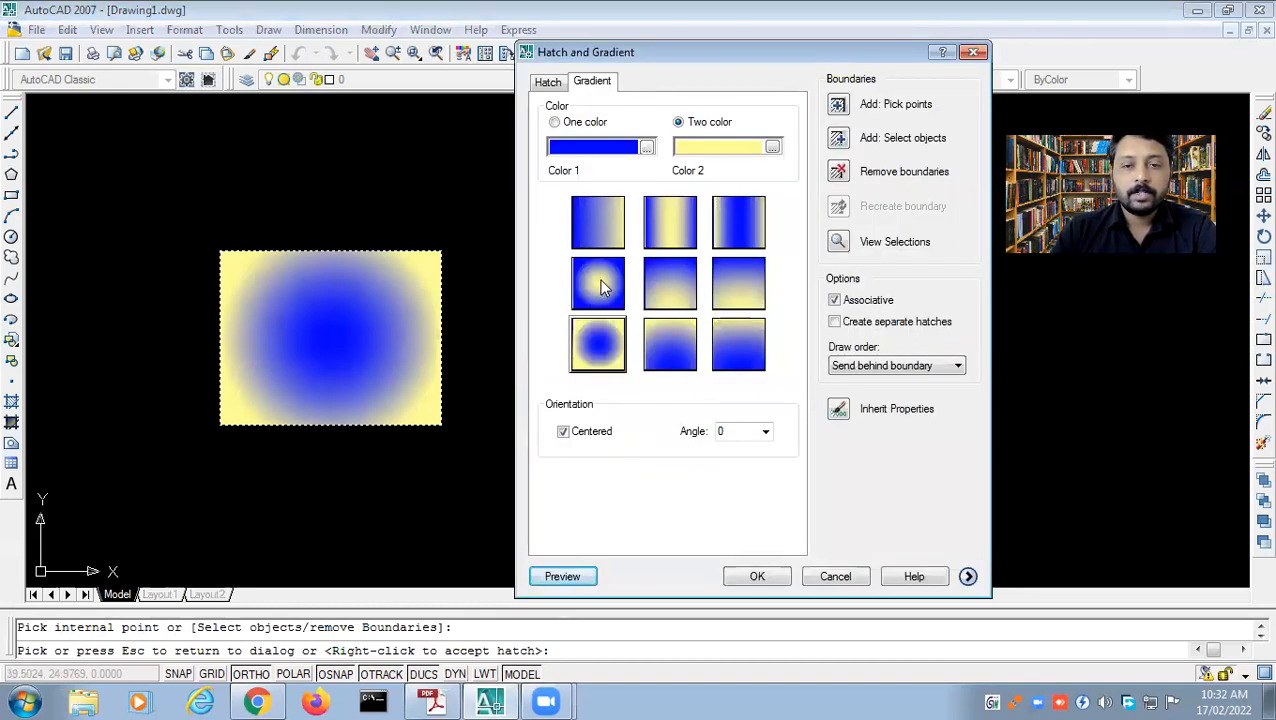
- Switch the gradient to the radial pattern with a yellow center and blue edges, and preview it
left_click(599, 279)
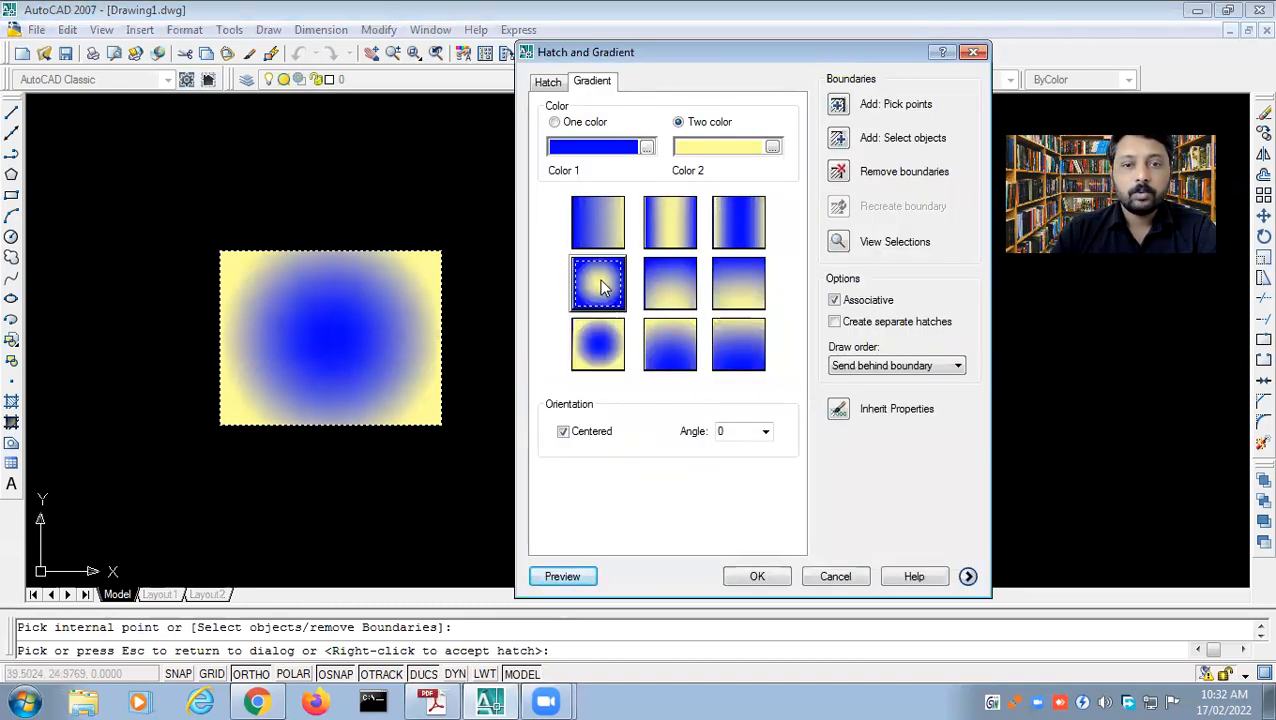
left_click(564, 576)
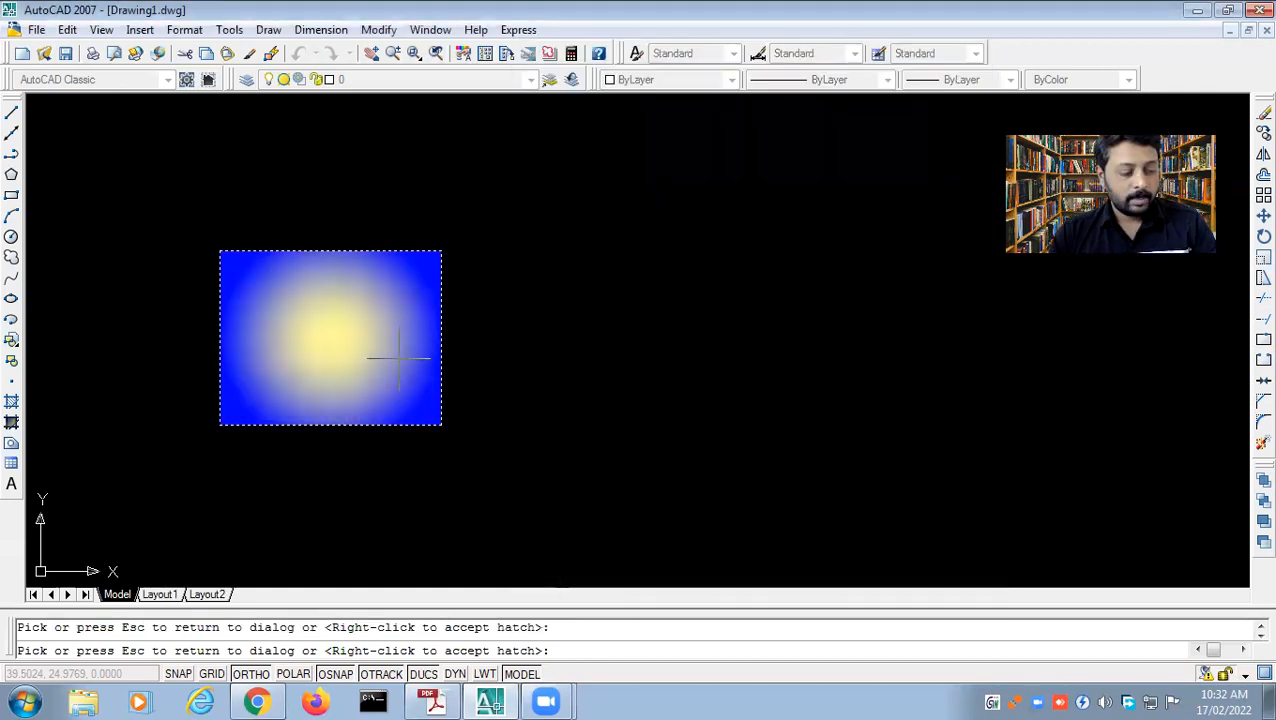
left_click(398, 358)
- Change the gradient to one-color blue, preview it and apply it to the rectangle, checking that the fill can be selected
left_click(555, 122)
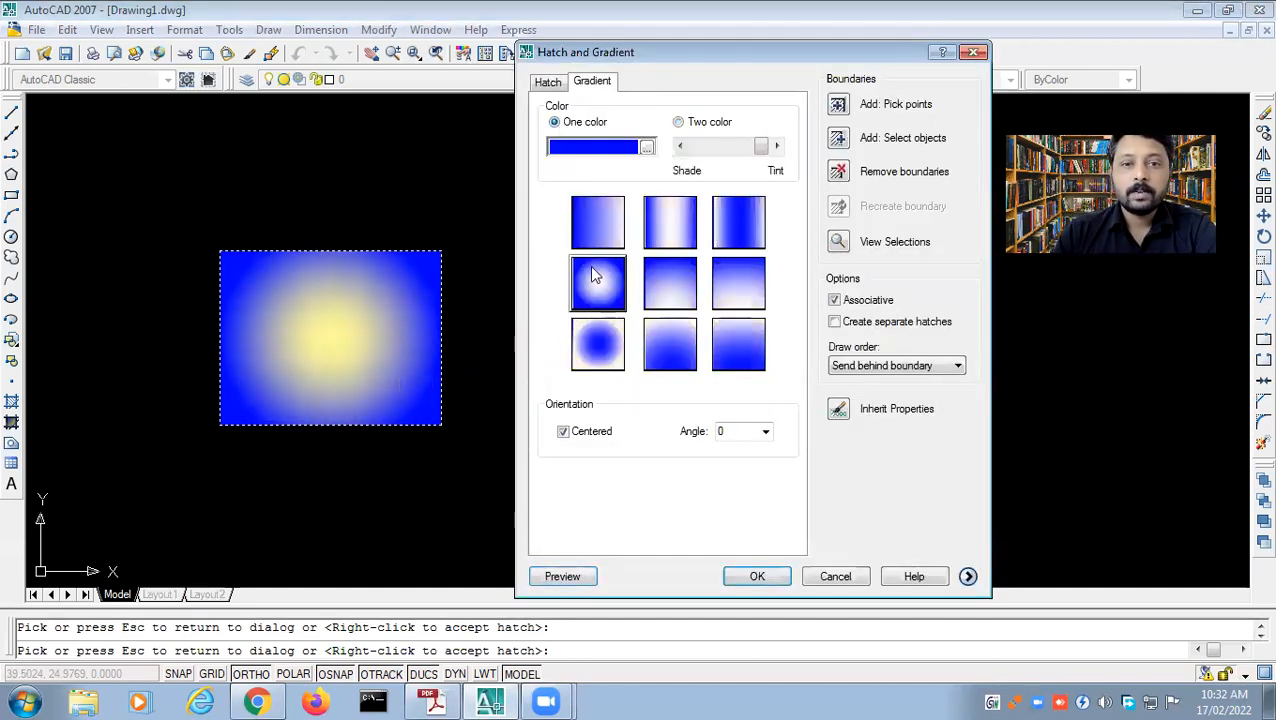
left_click(562, 576)
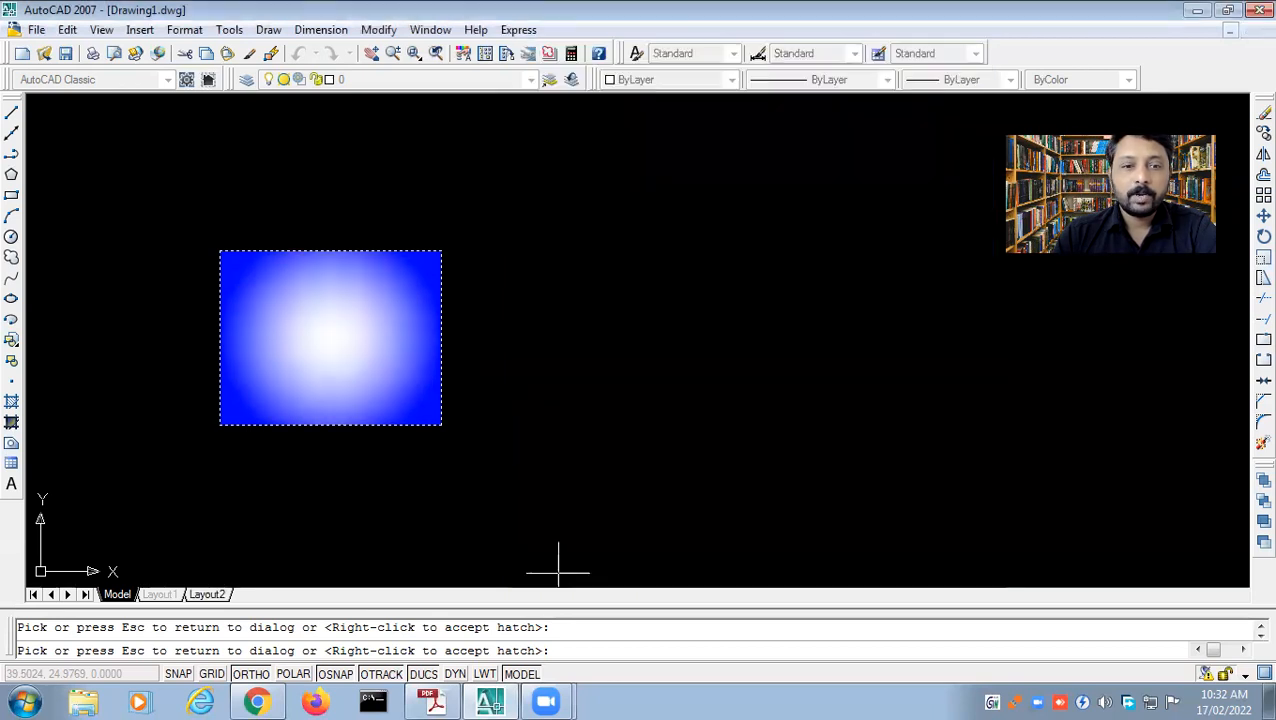
left_click(521, 345)
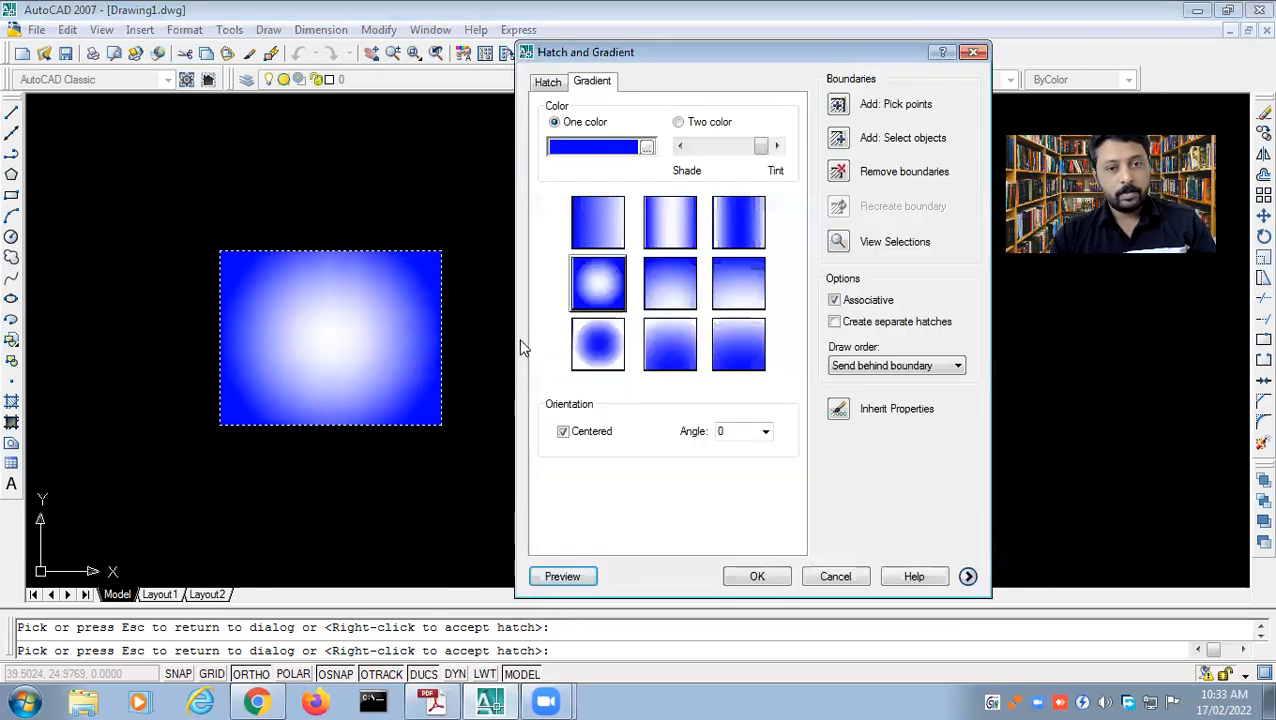
left_click(748, 578)
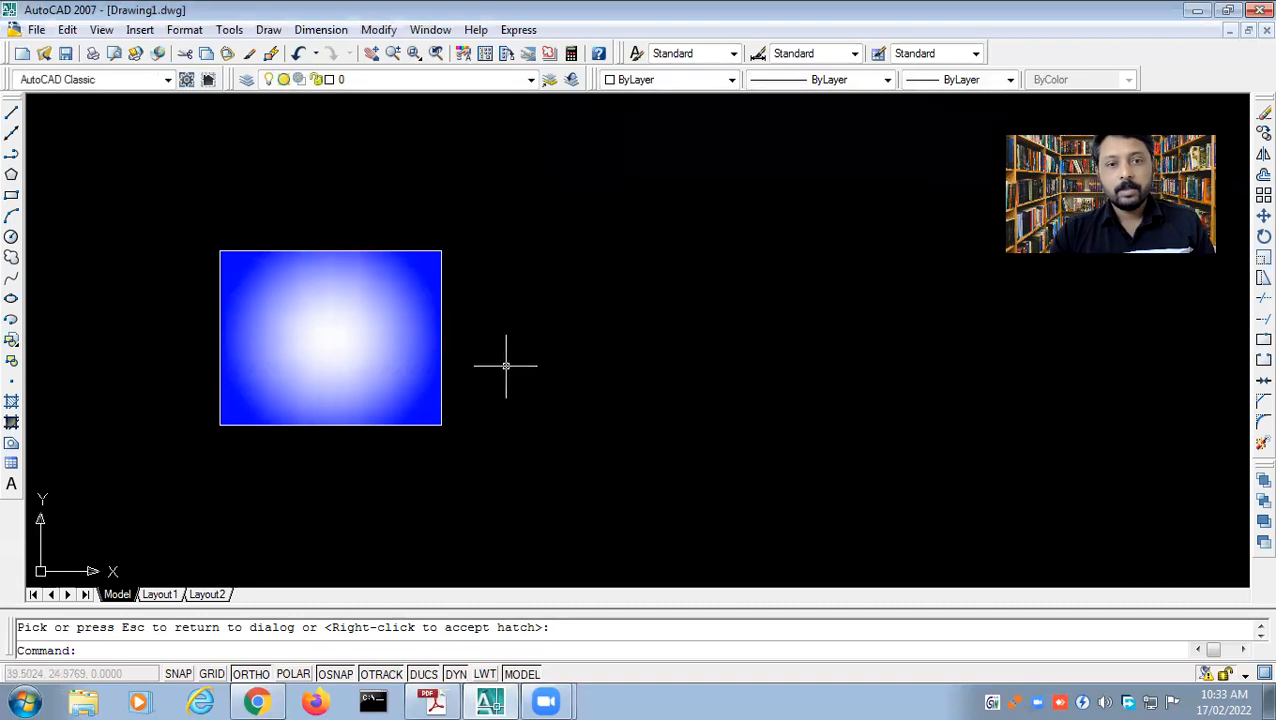
left_click(396, 373)
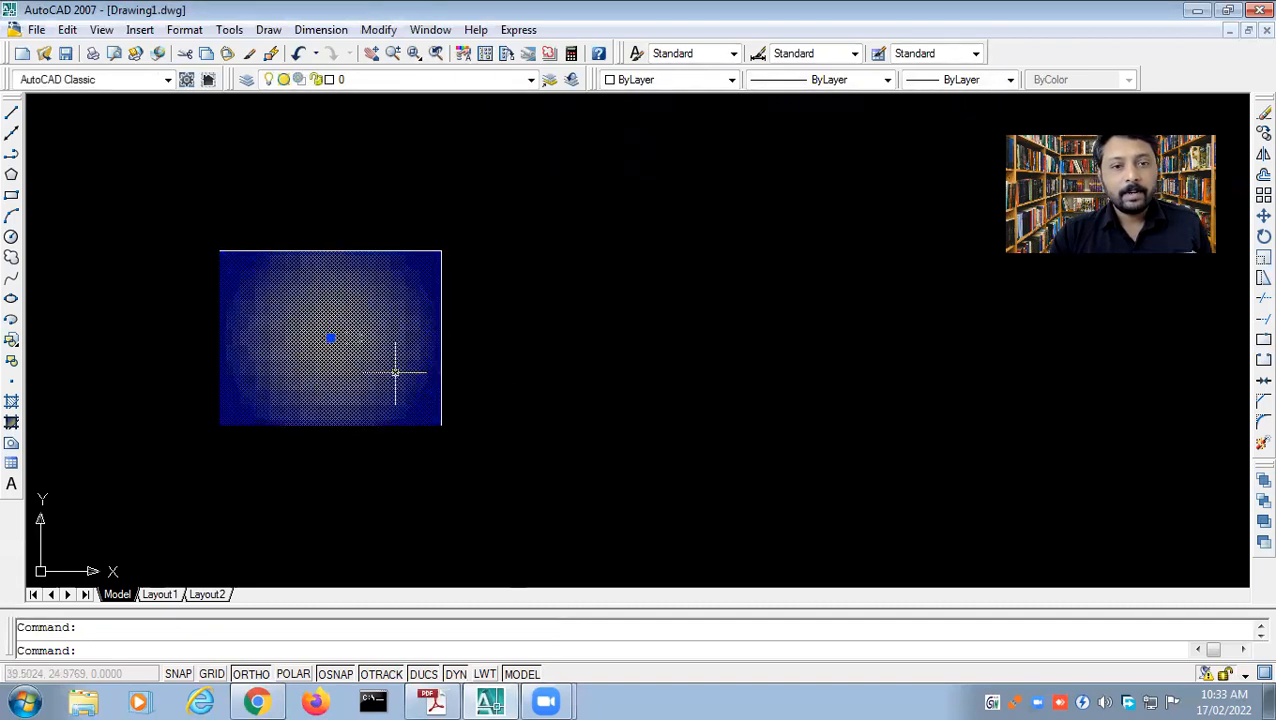
key("Escape")
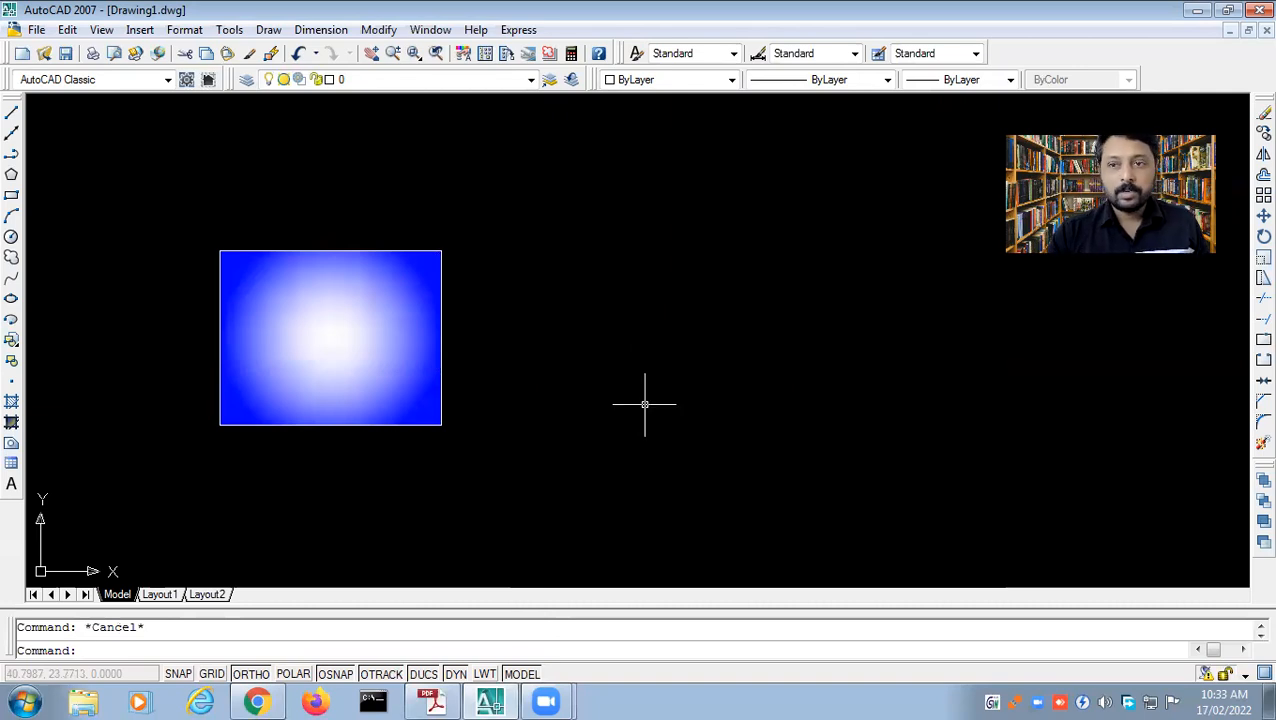
- Select the rectangle and its fills with a window and erase them
left_click(207, 233)
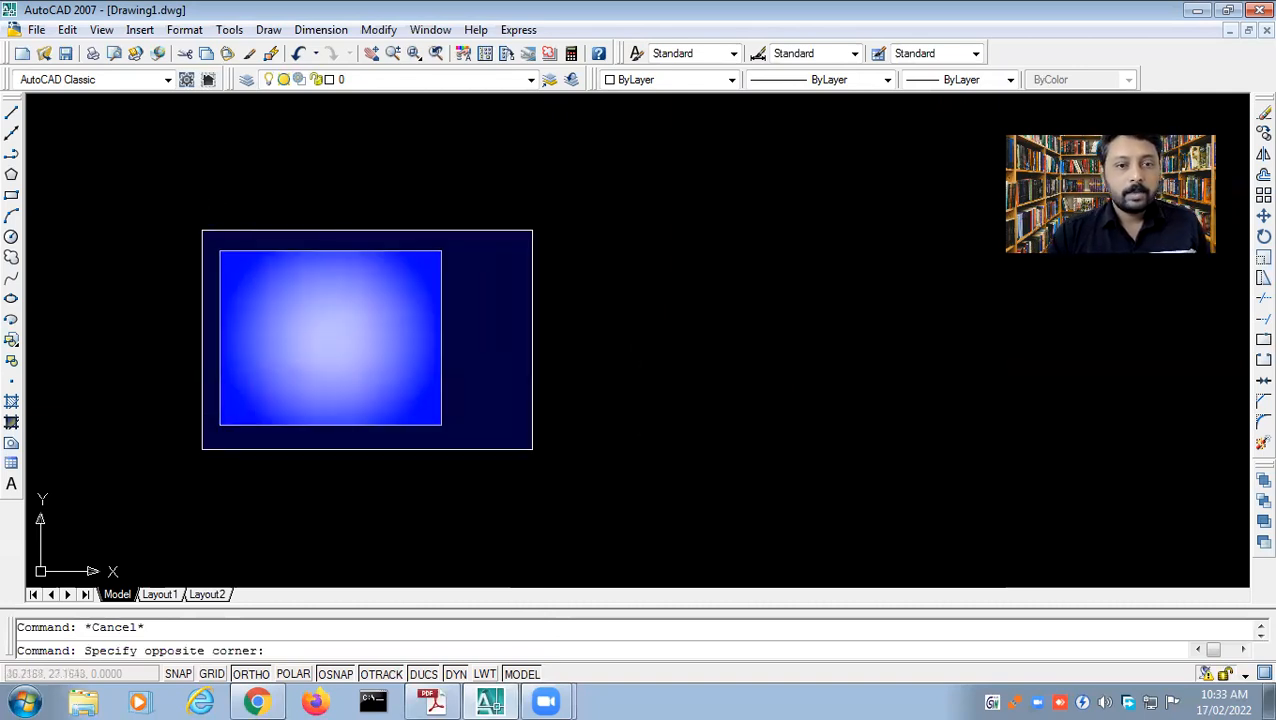
left_click(504, 450)
key("Delete")
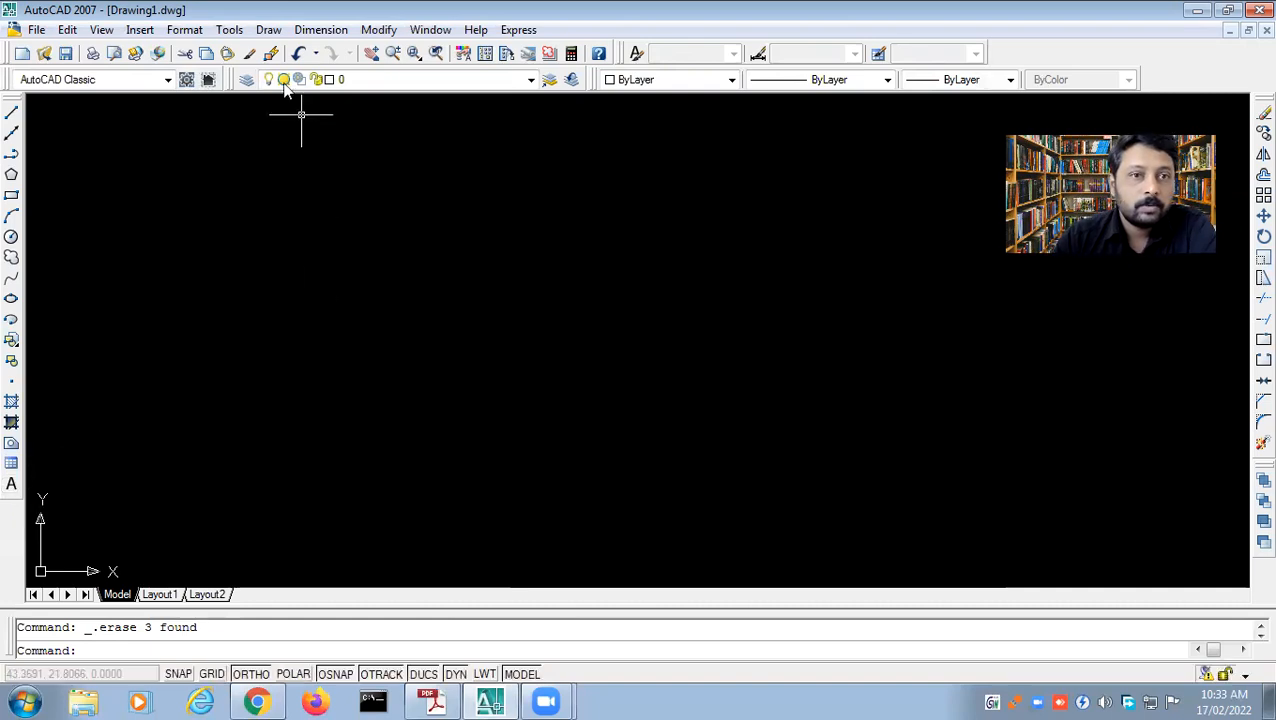
- Place horizontal single-line text reading "ABCDEFG" in the upper drawing area with a picked height of about 1.23
left_click(270, 33)
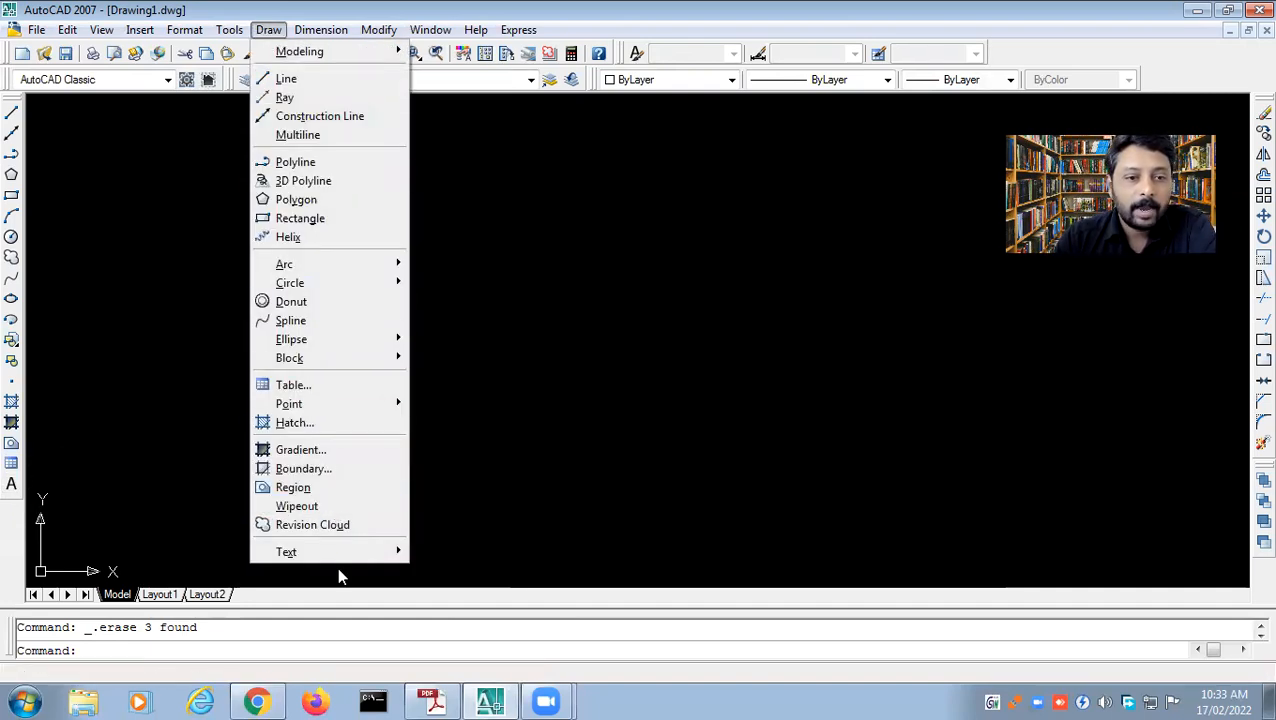
mouse_move(331, 551)
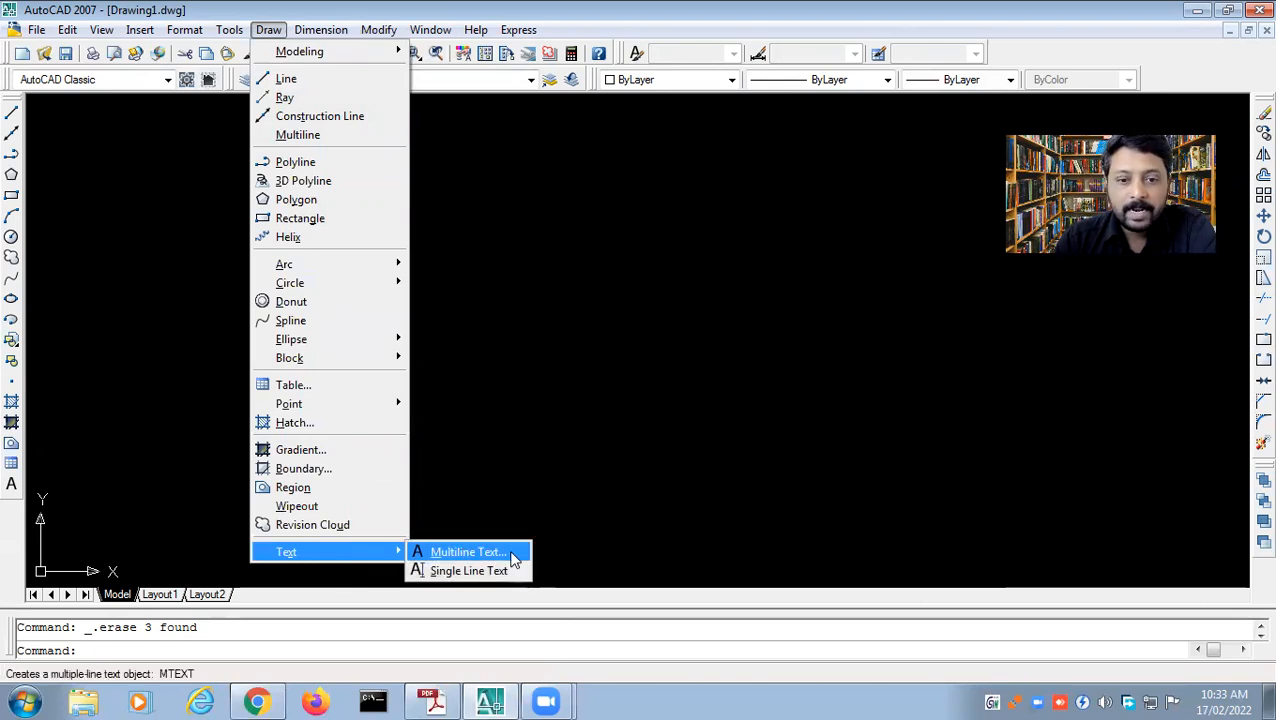
left_click(455, 570)
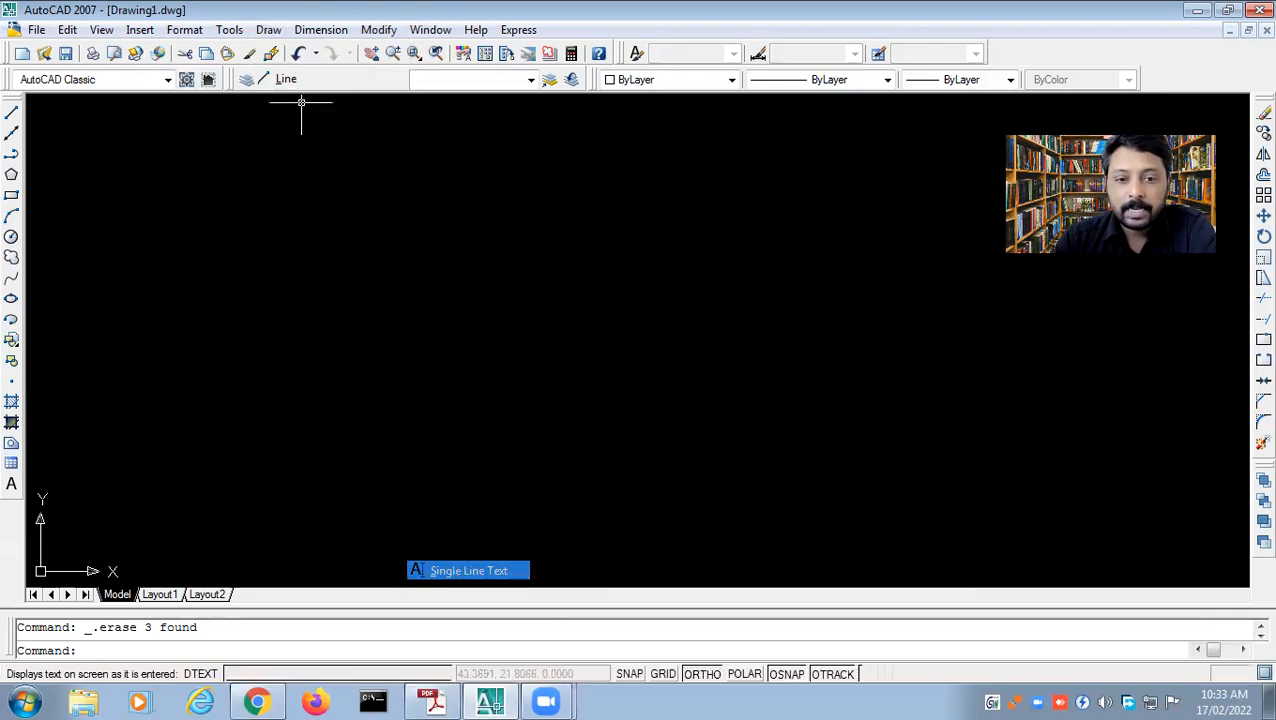
left_click(190, 230)
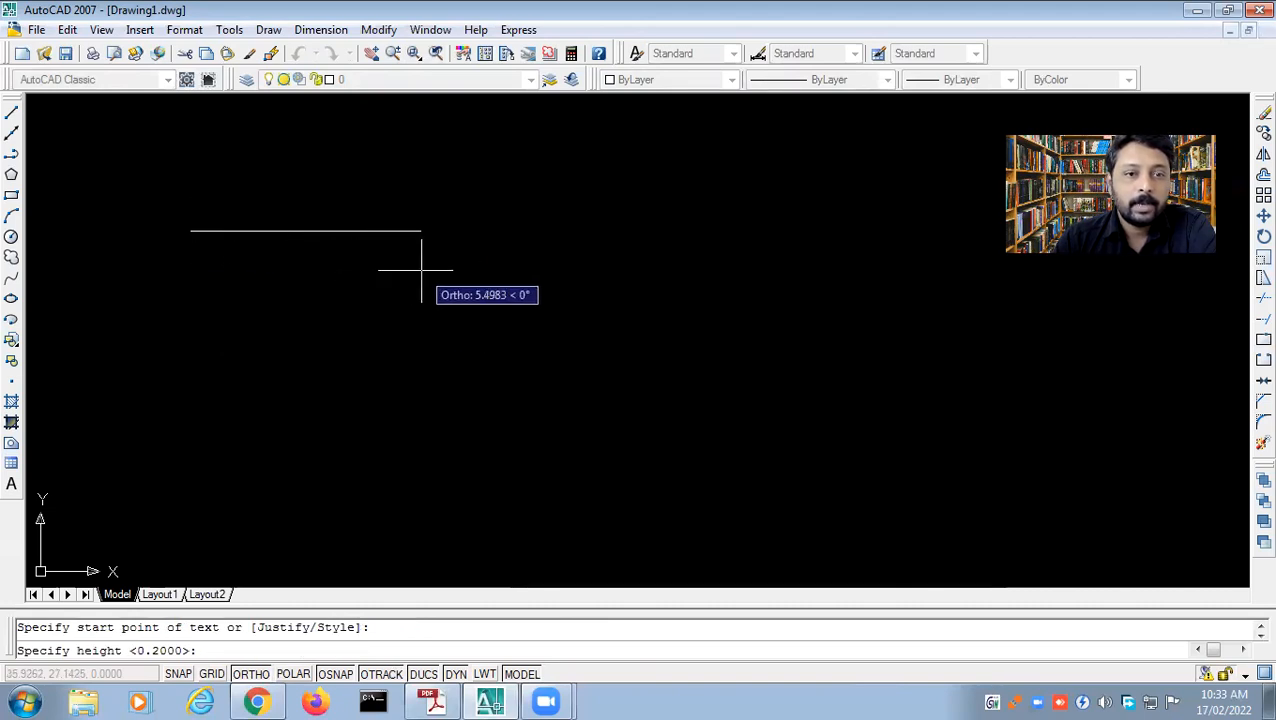
left_click(242, 278)
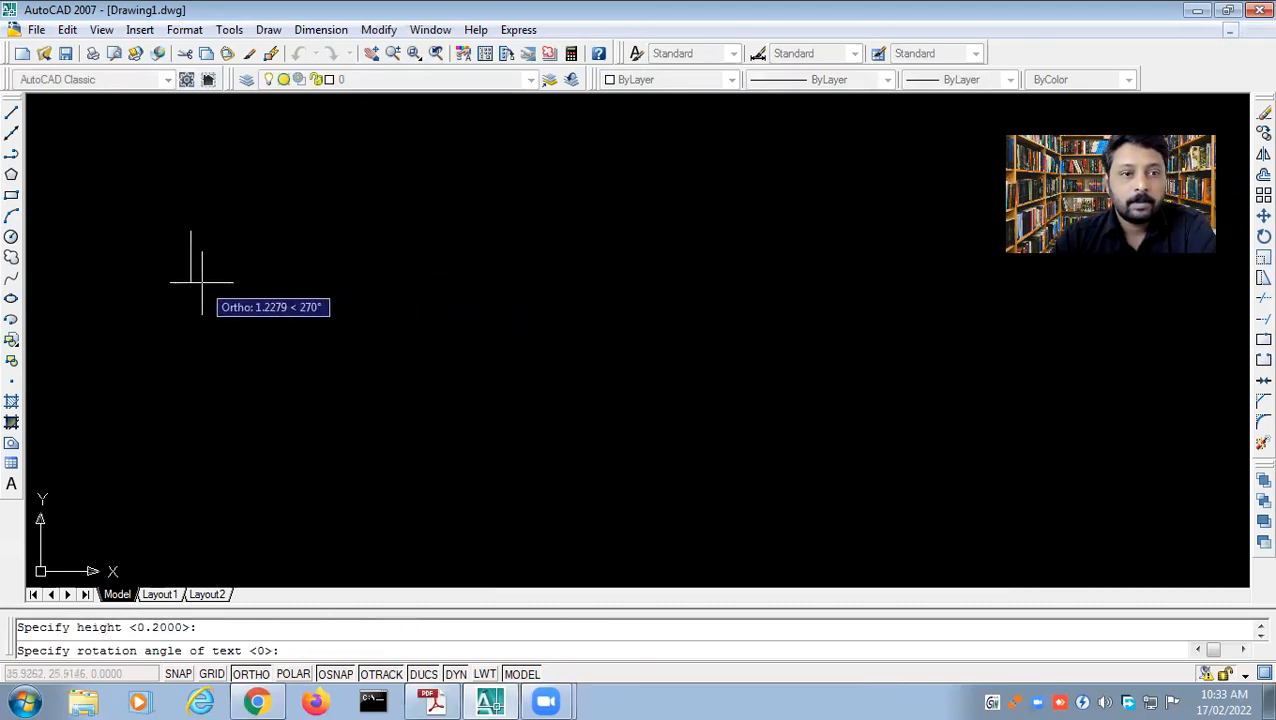
left_click(345, 250)
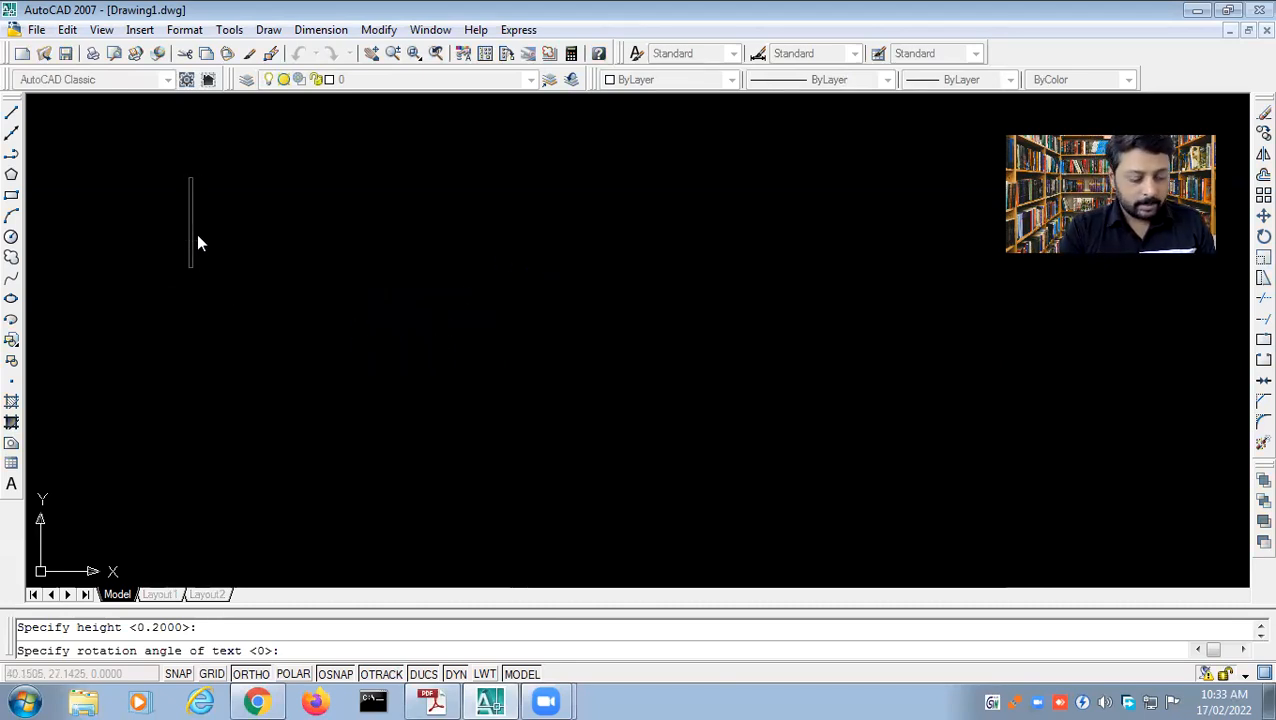
type("ABCDEFG")
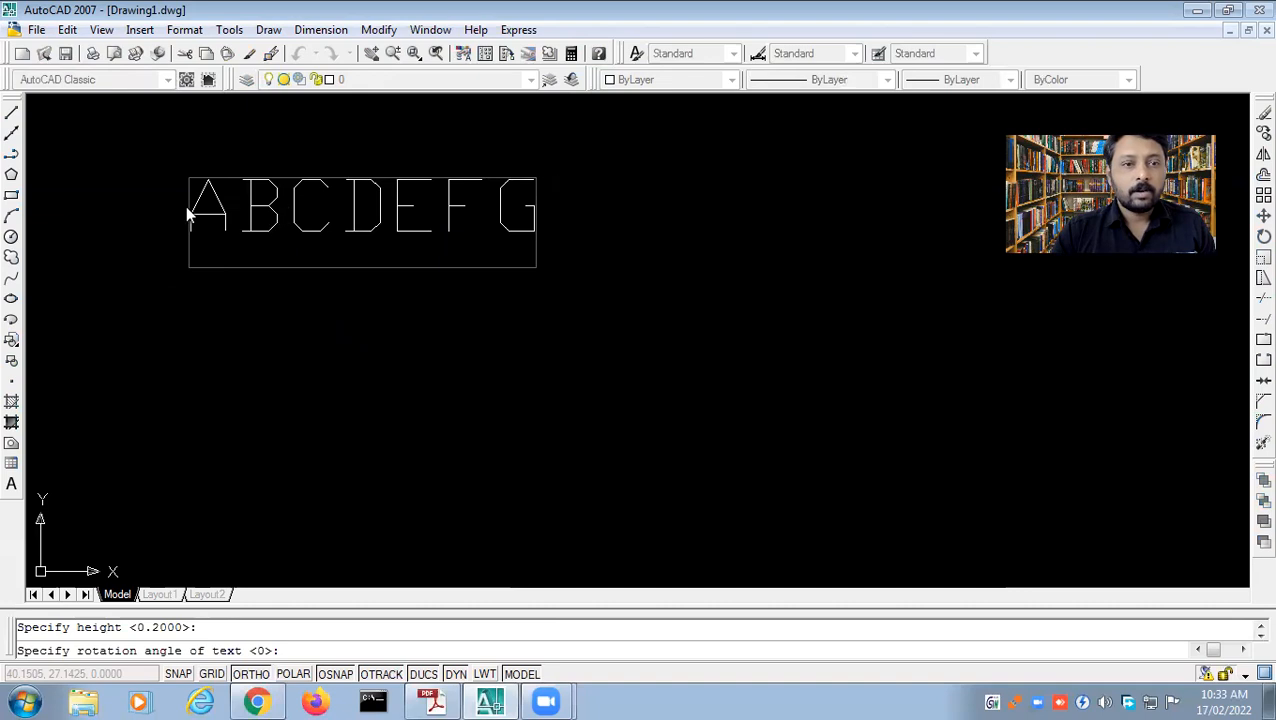
left_click_drag(195, 213, 538, 216)
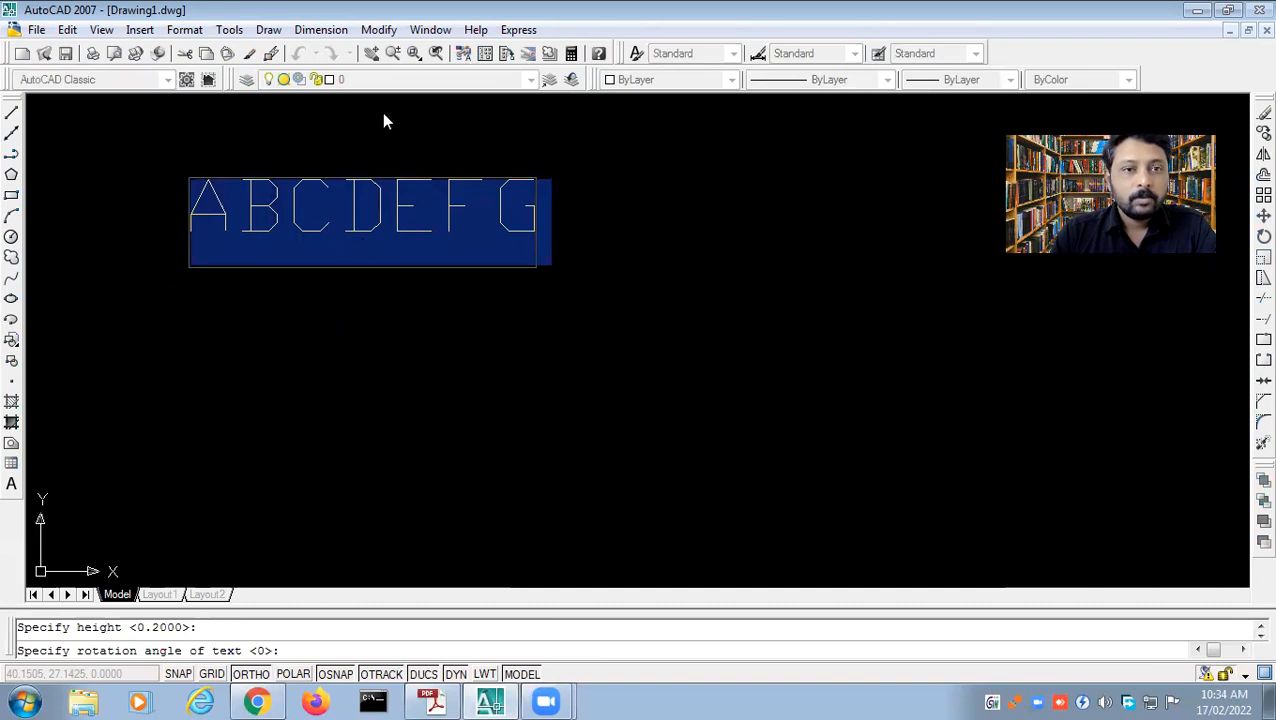
left_click(268, 29)
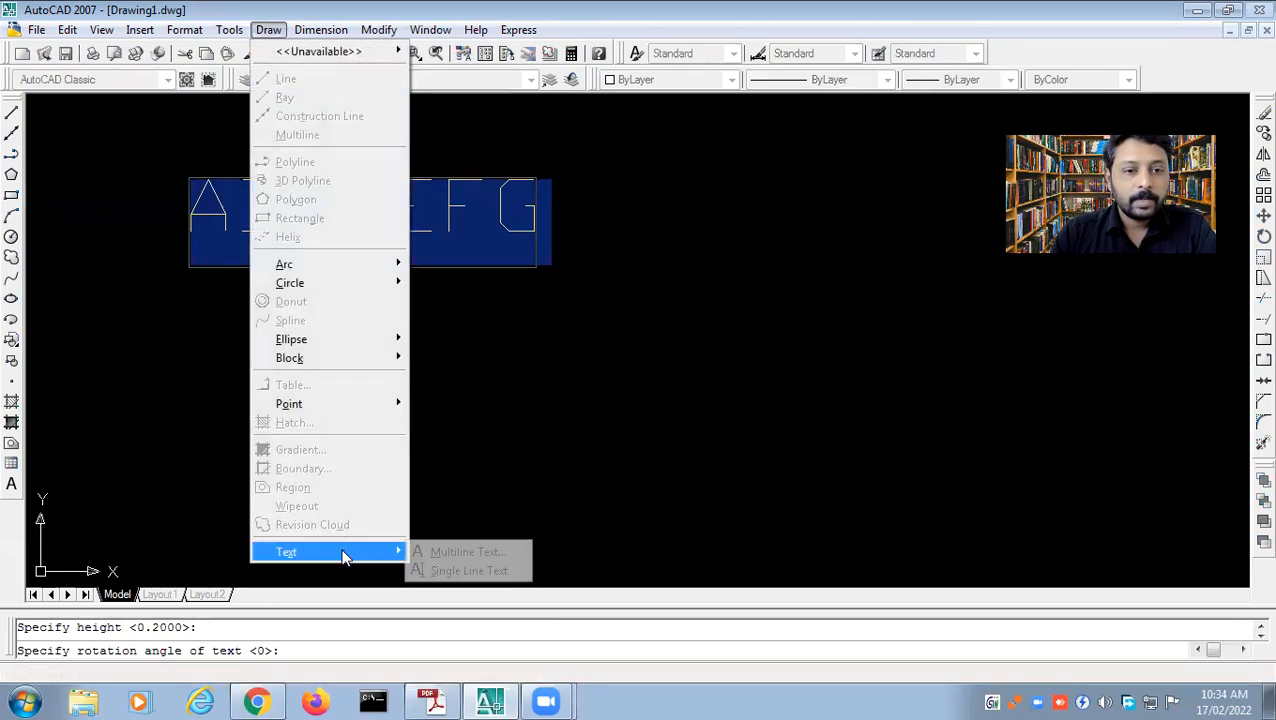
left_click(198, 343)
left_click(237, 224)
key("Escape")
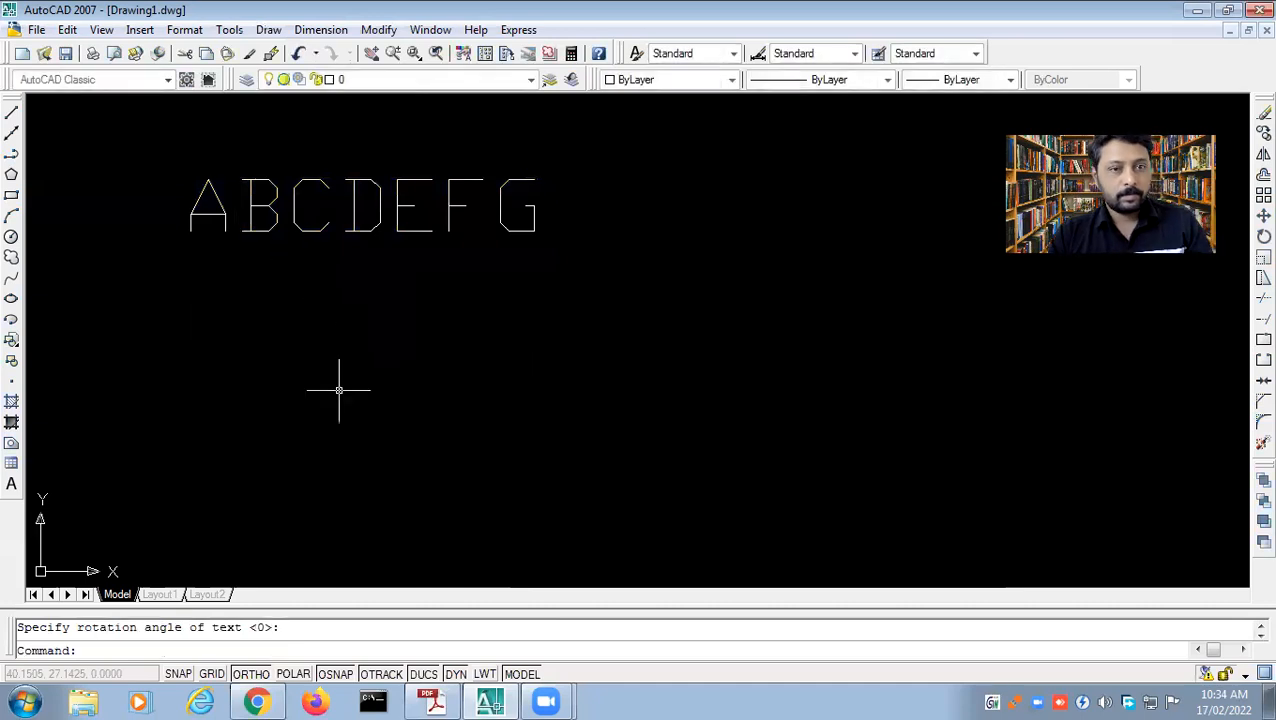
left_click(256, 226)
double_click(344, 254)
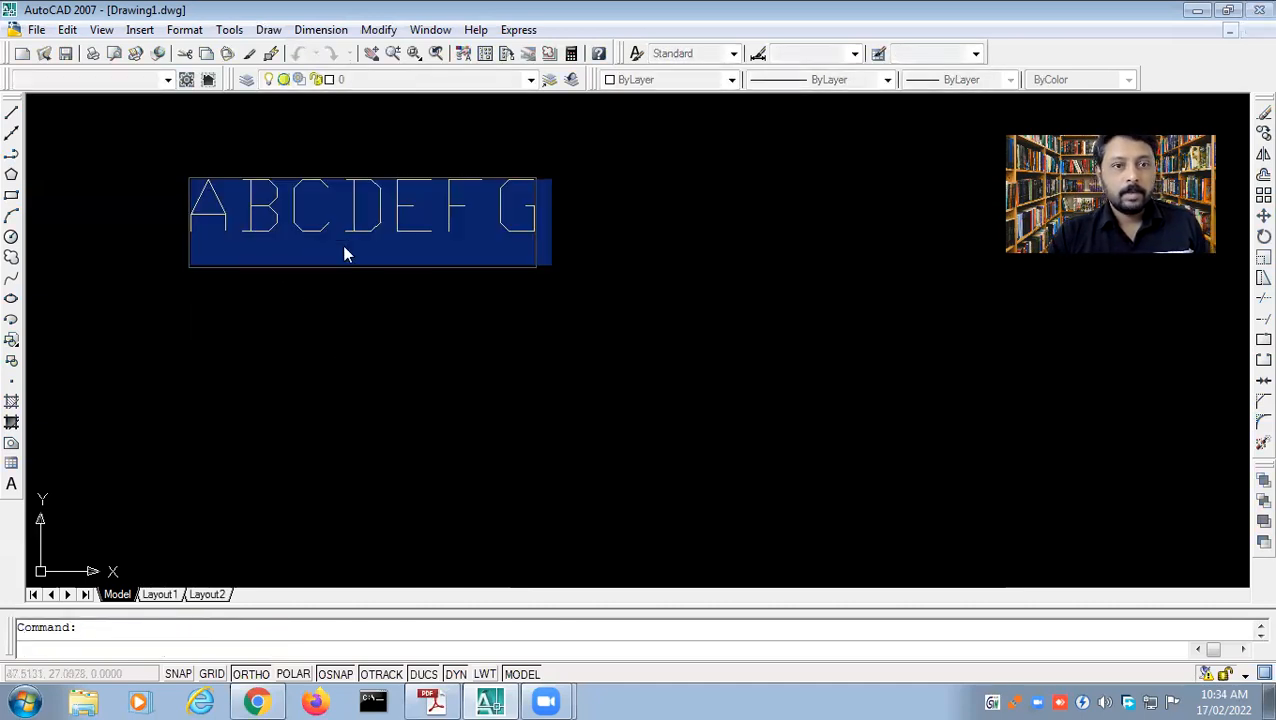
left_click(268, 235)
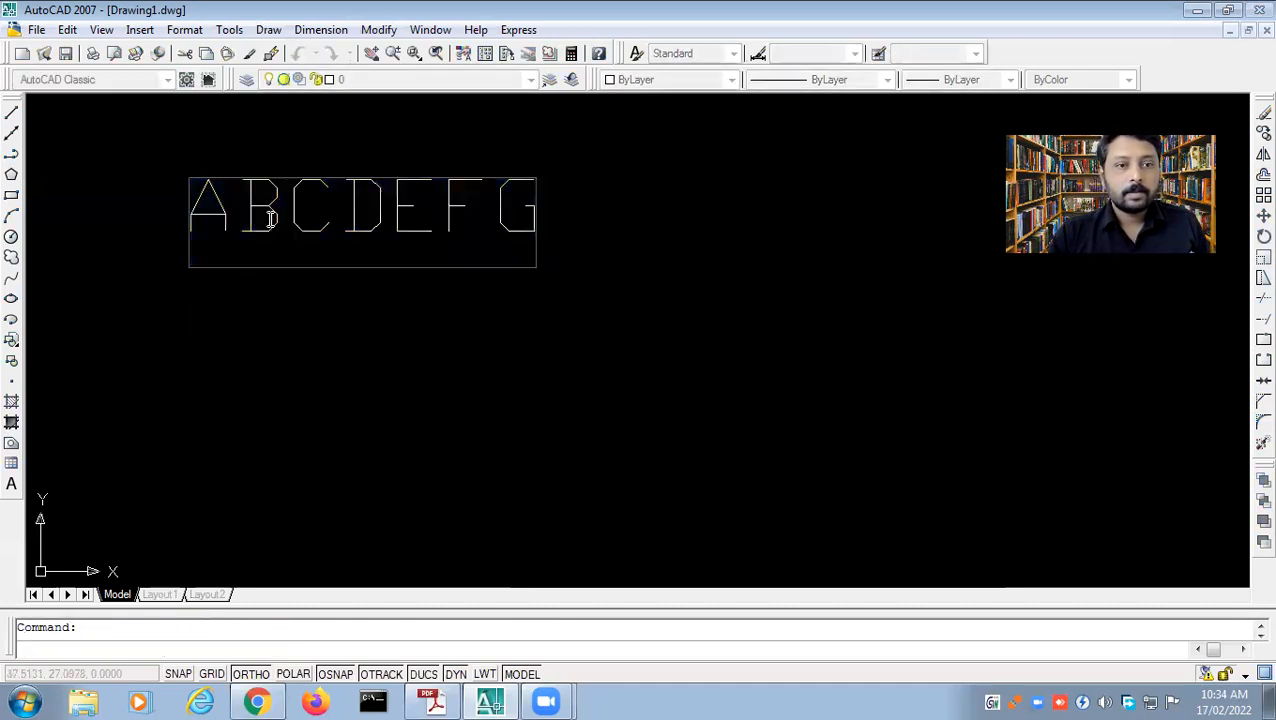
left_click(200, 283)
key("Escape")
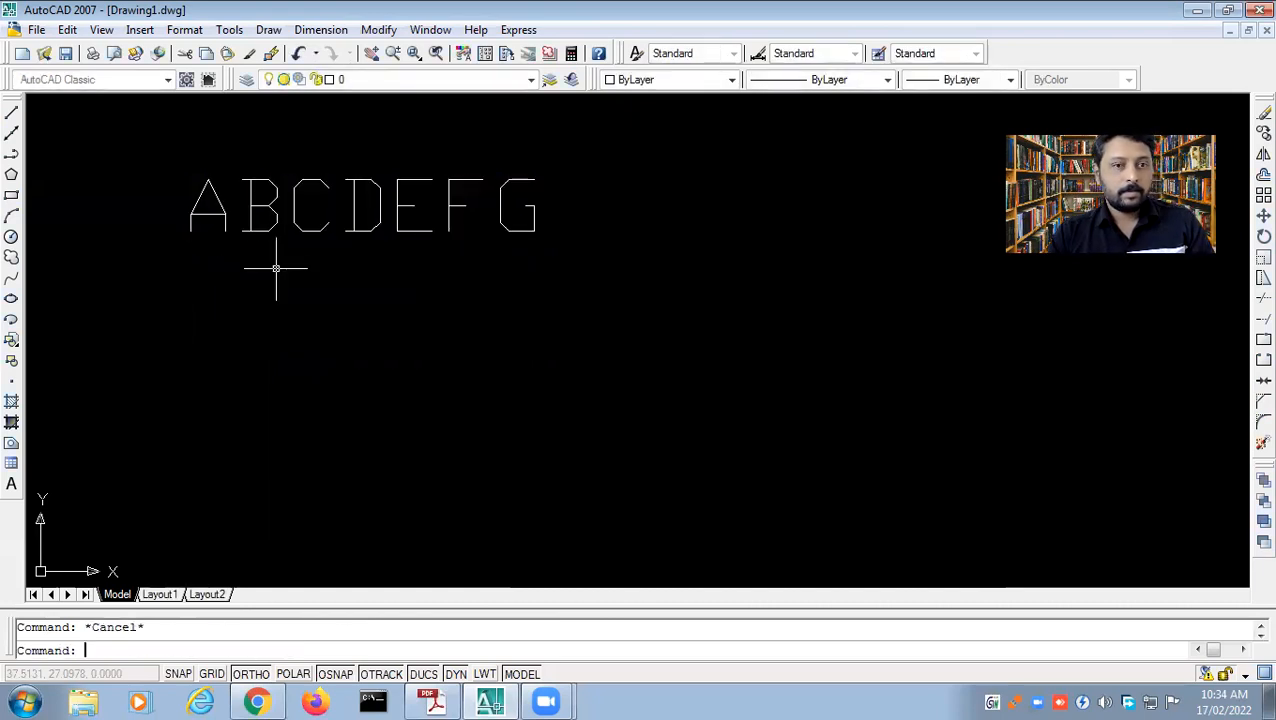
double_click(276, 222)
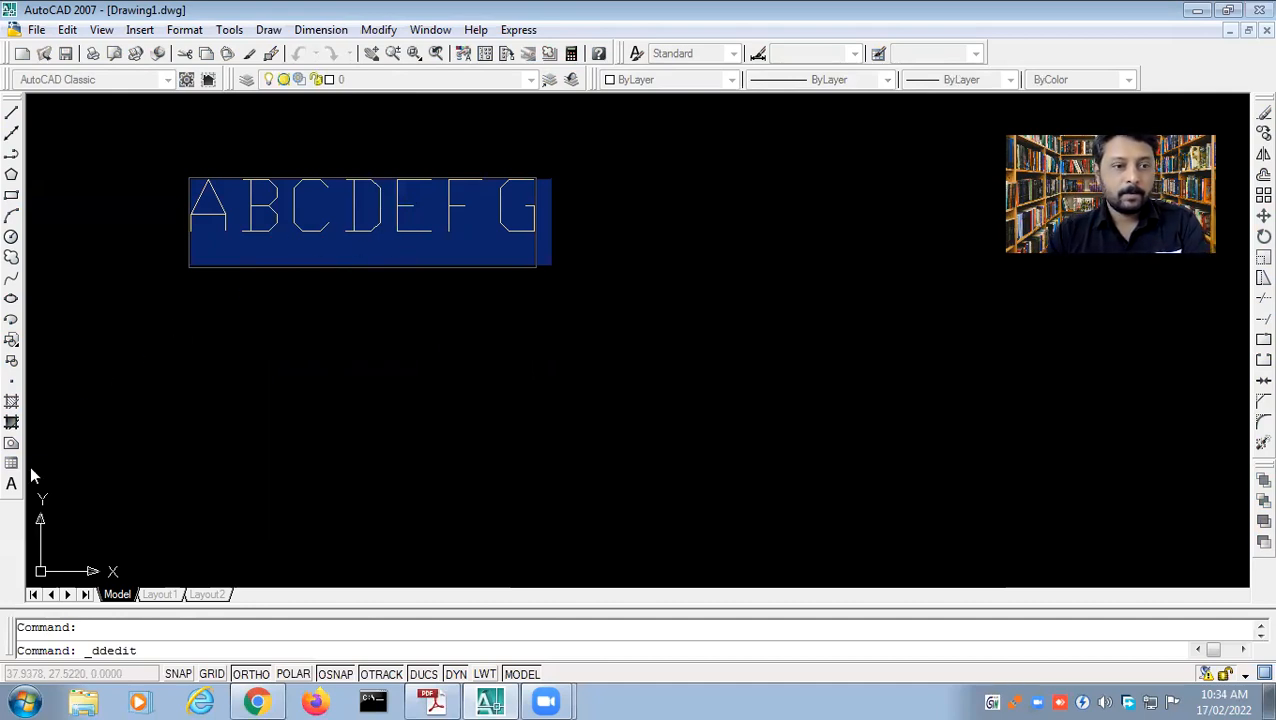
left_click(268, 30)
mouse_move(297, 560)
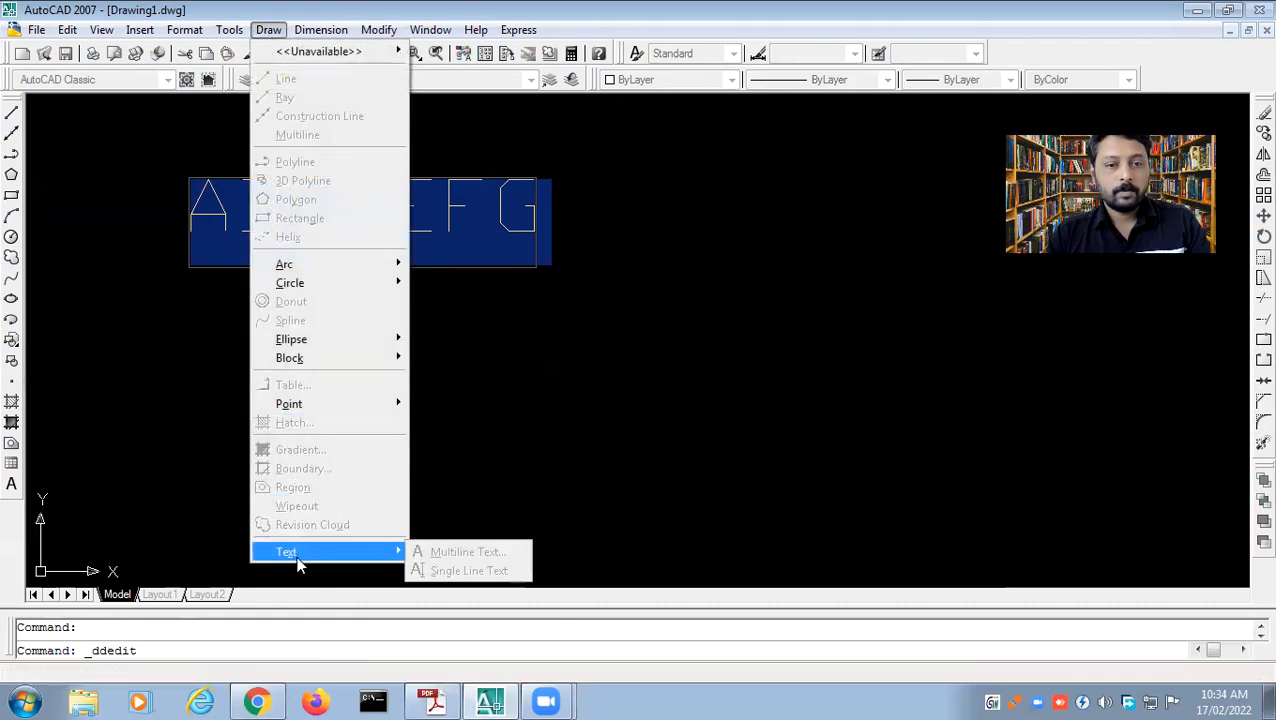
key("Escape")
key("Escape")
key("Escape")
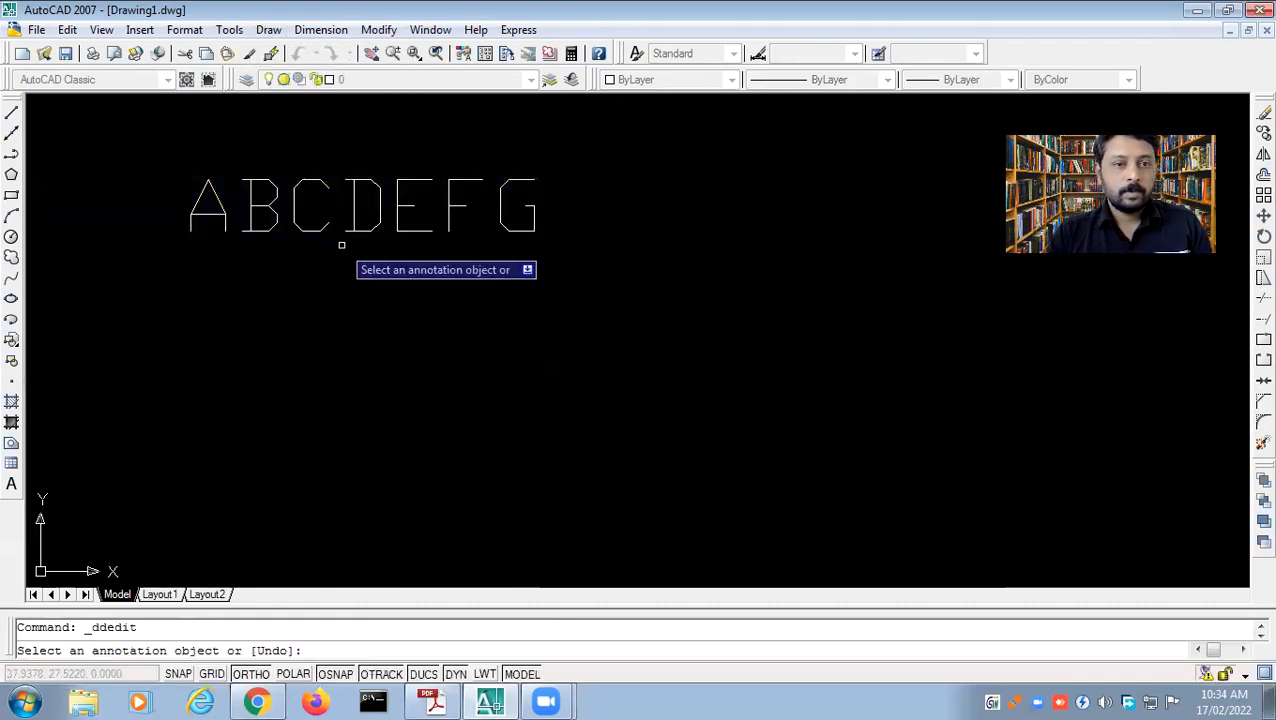
key("Escape")
- Open an empty multiline text box below the ABCDEFG text to view the formatting options, and close it without entering text
left_click(268, 30)
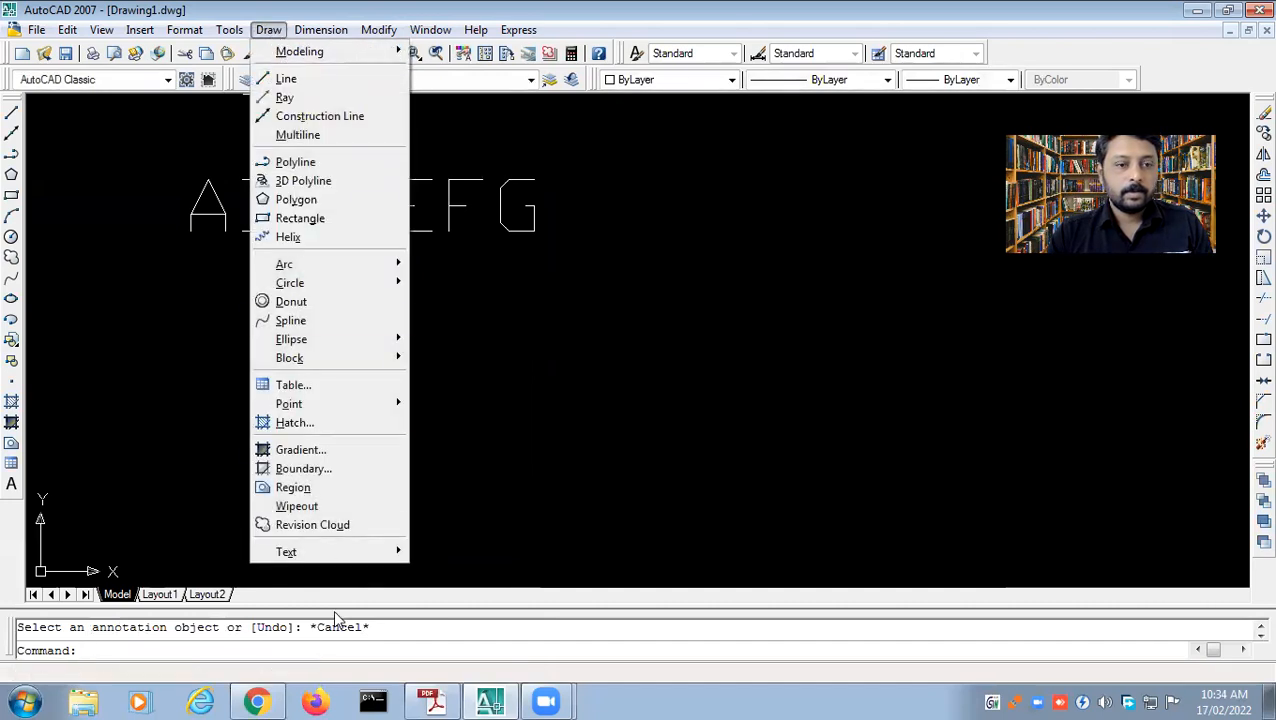
mouse_move(324, 553)
left_click(460, 551)
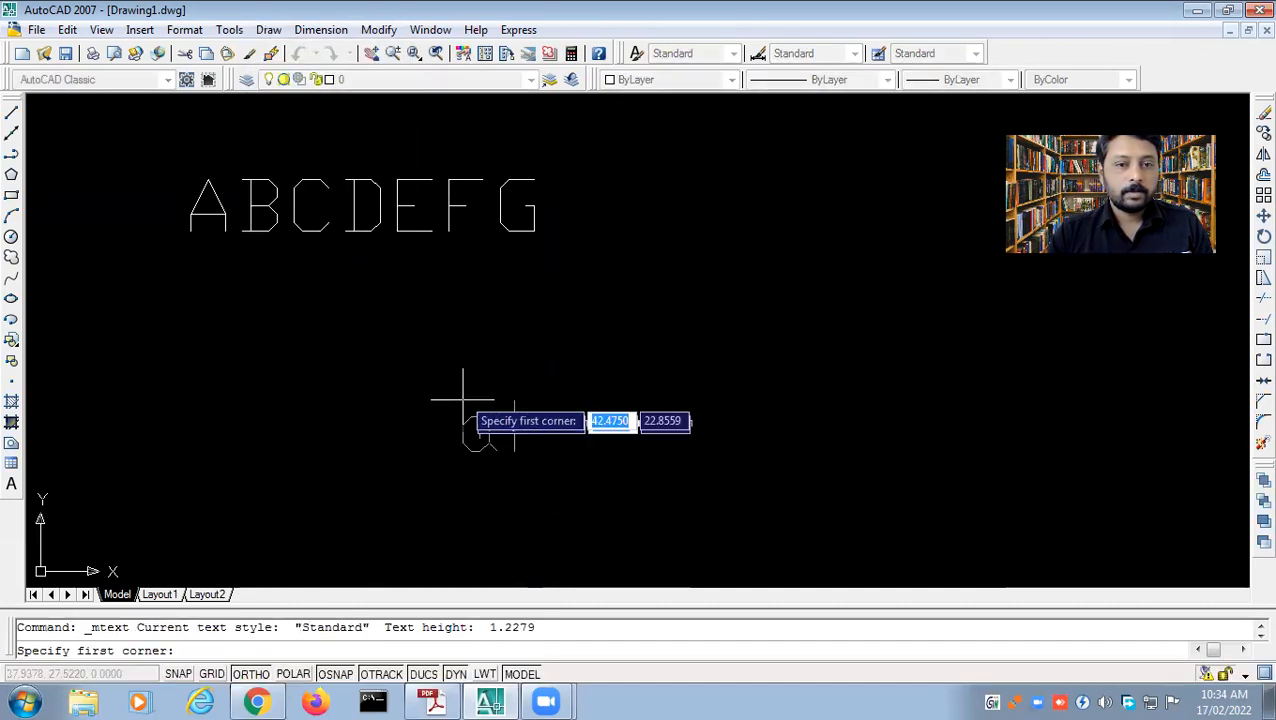
left_click(256, 321)
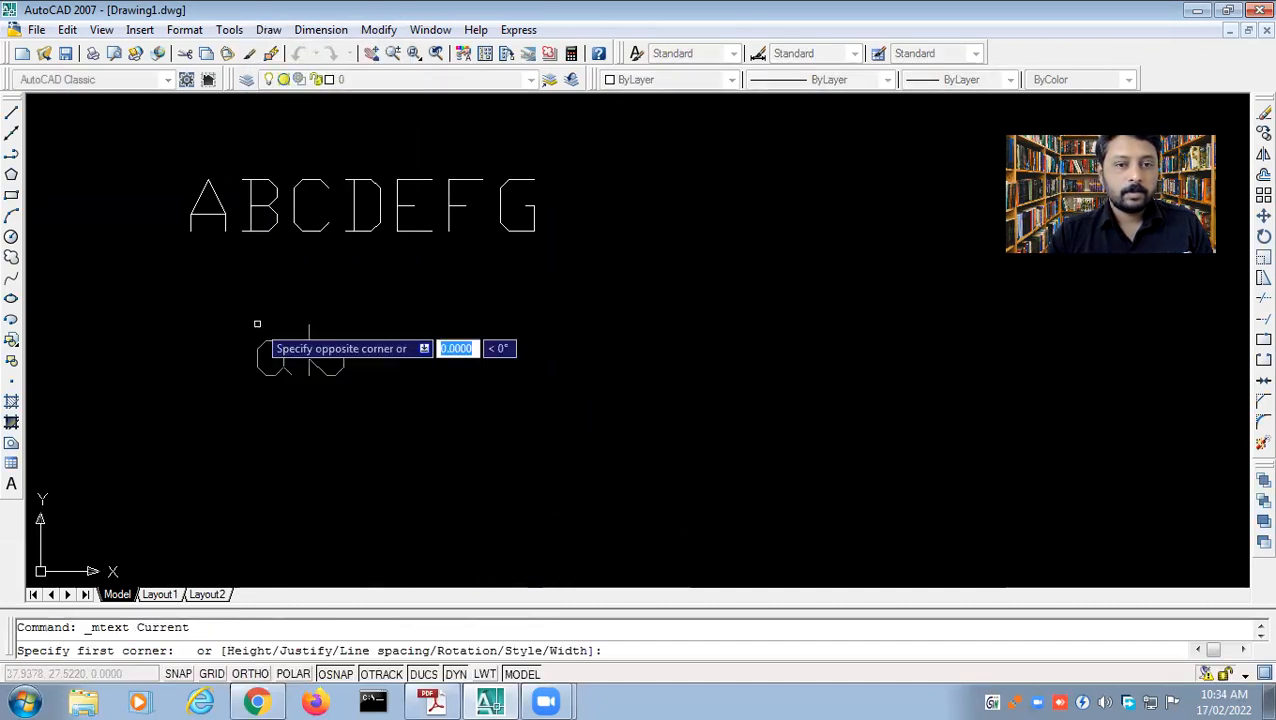
left_click(404, 399)
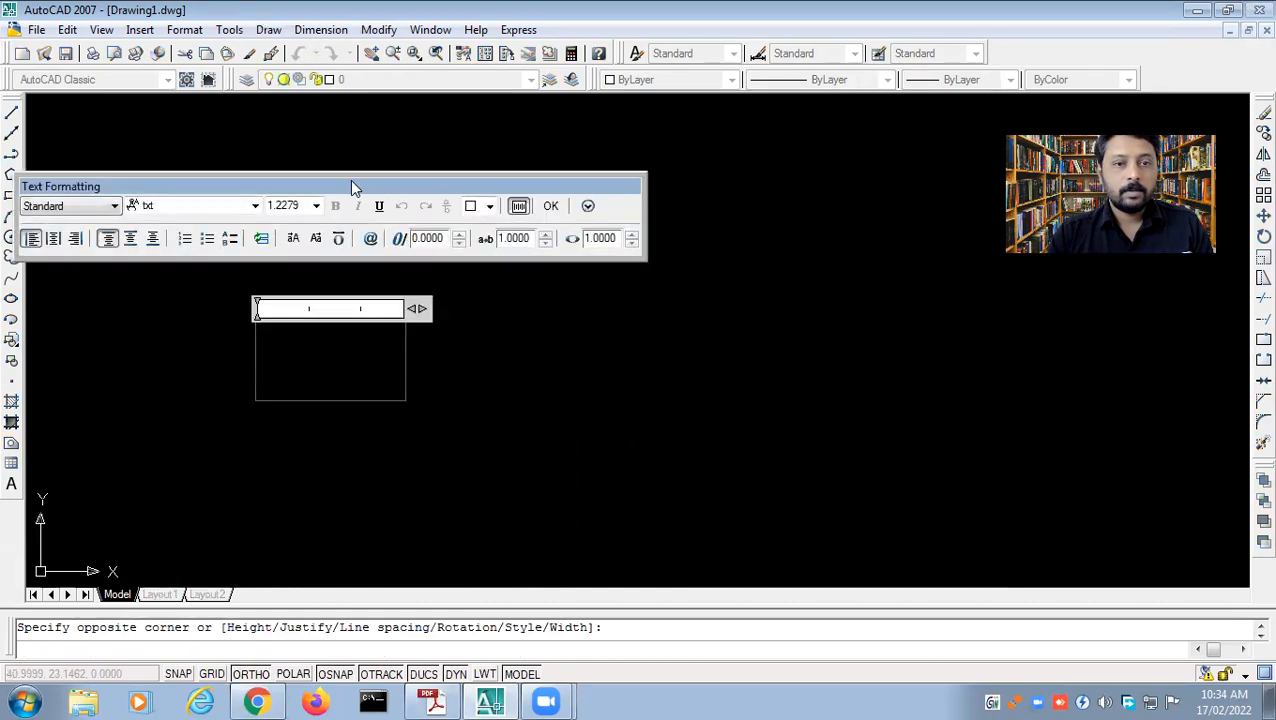
left_click_drag(351, 183, 731, 313)
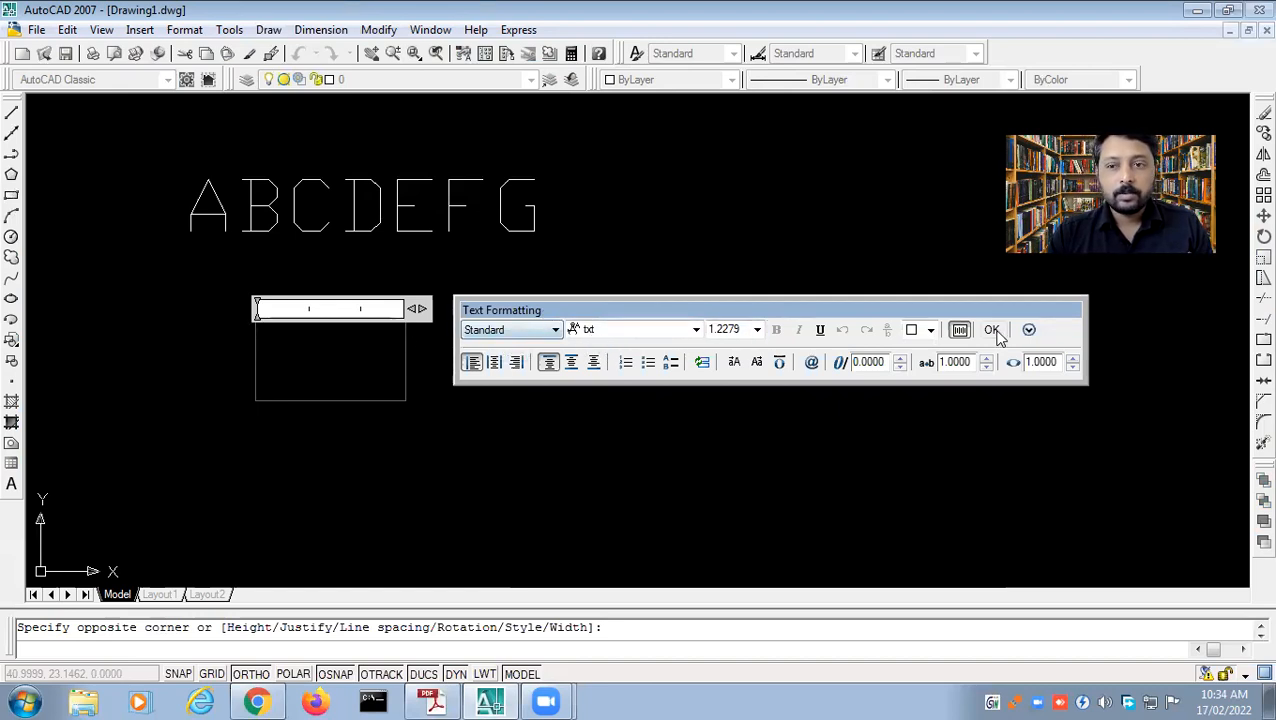
left_click(454, 411)
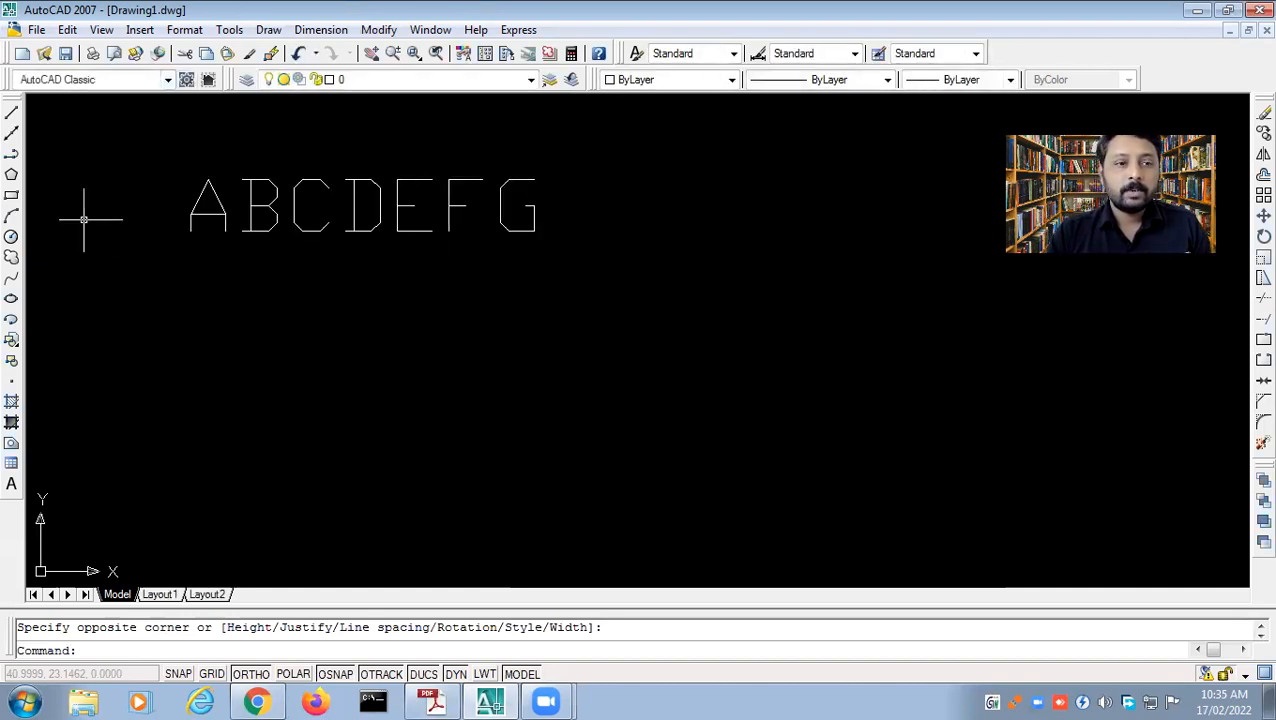
- Show the Text toolbar above the ABCDEFG text to look over its commands, and hide it again
right_click(1045, 58)
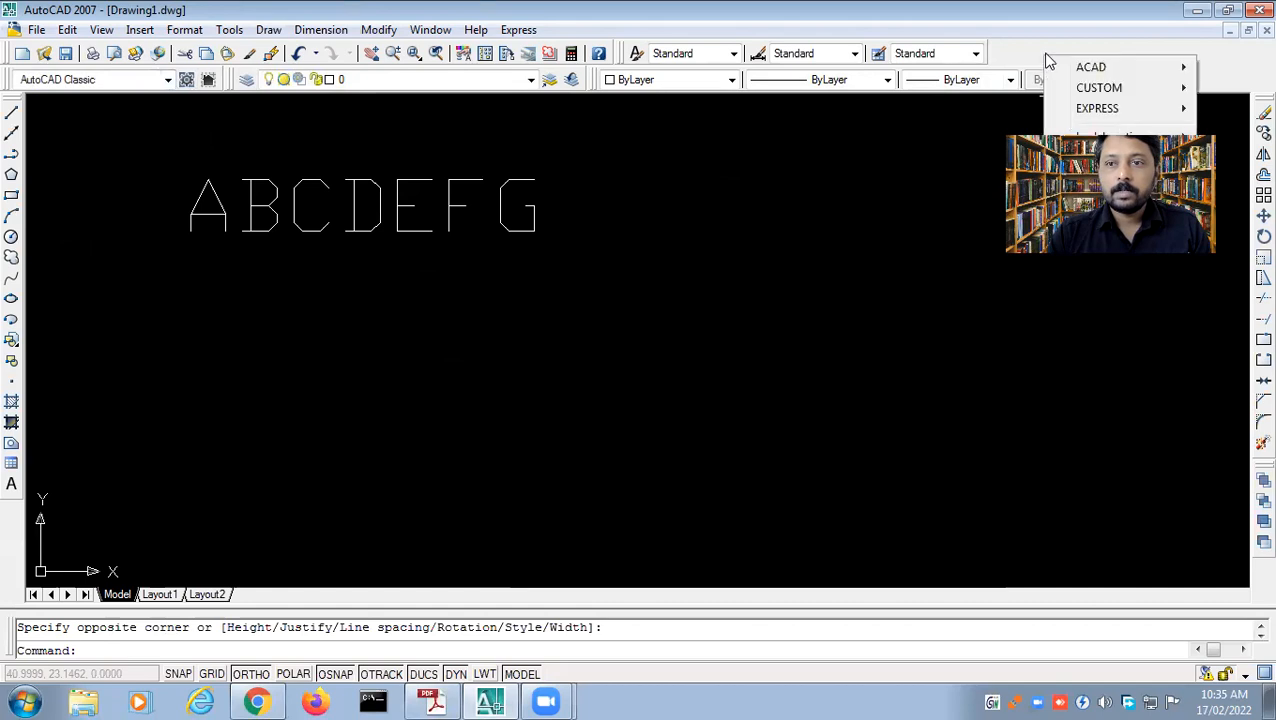
mouse_move(1070, 67)
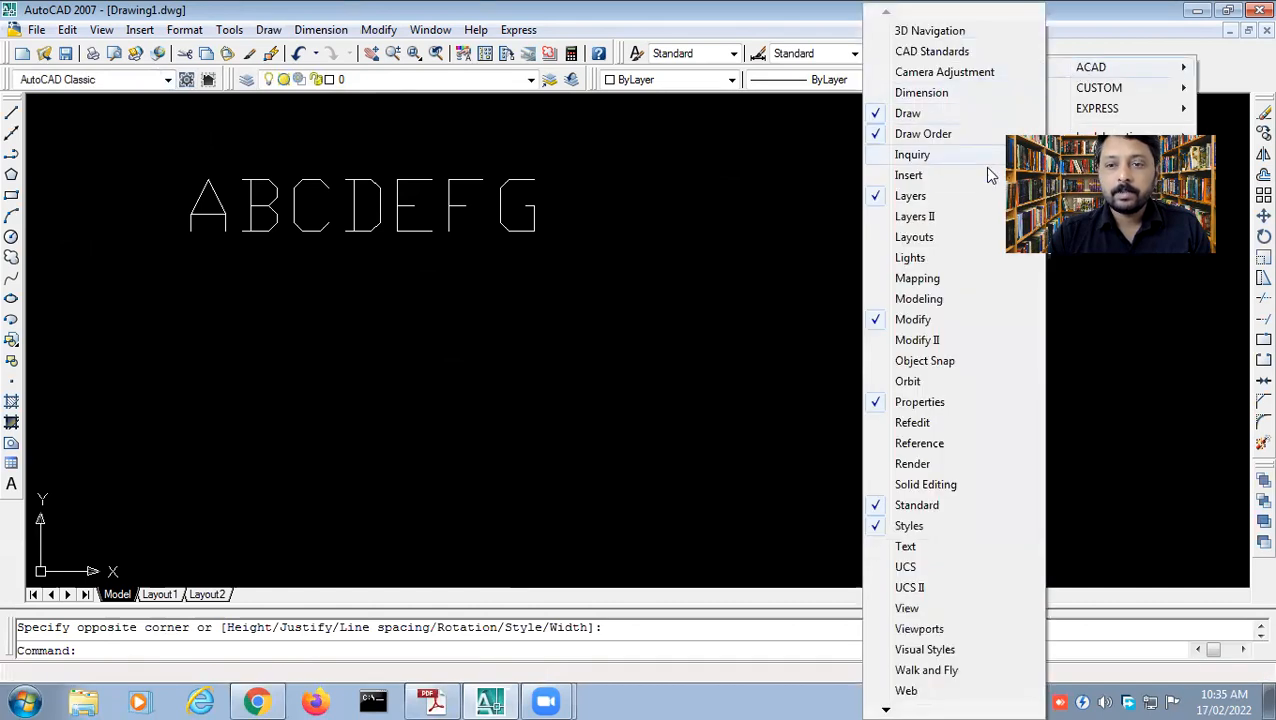
left_click(910, 546)
left_click_drag(172, 318, 158, 129)
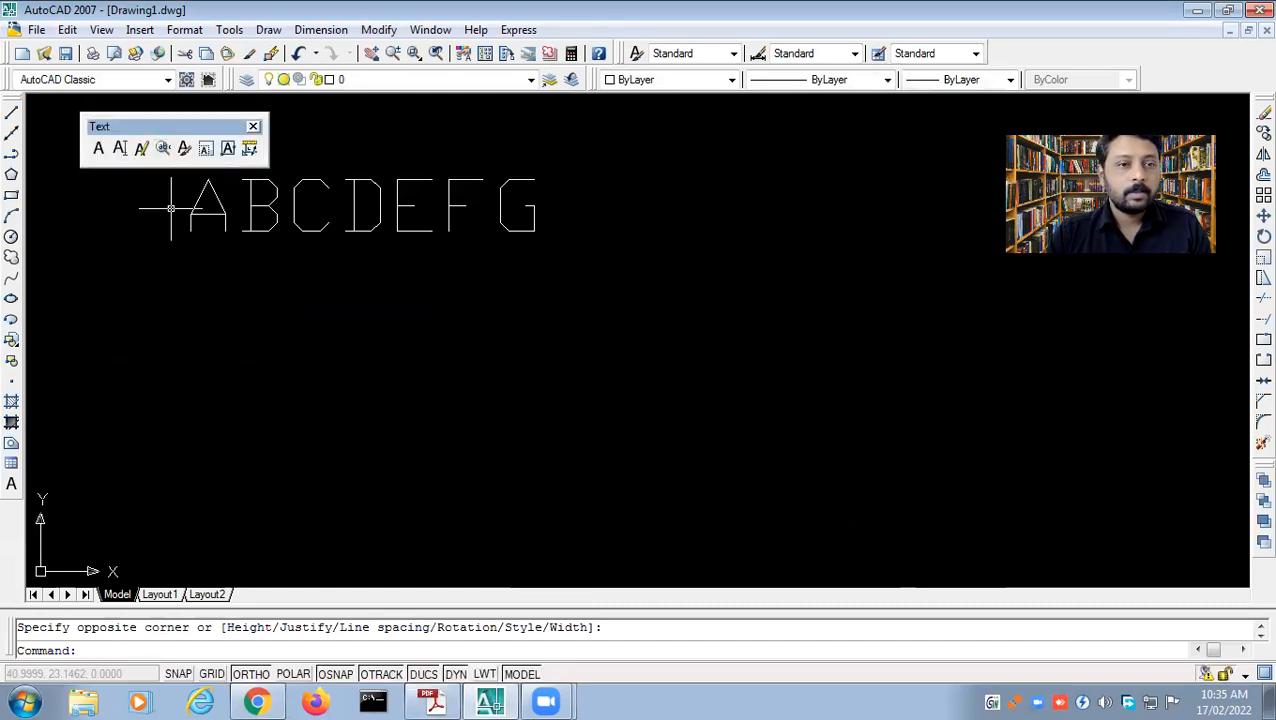
left_click(253, 128)
- Erase the ABCDEFG text and enter the multiline text "ABC" in a new text box
left_click(327, 210)
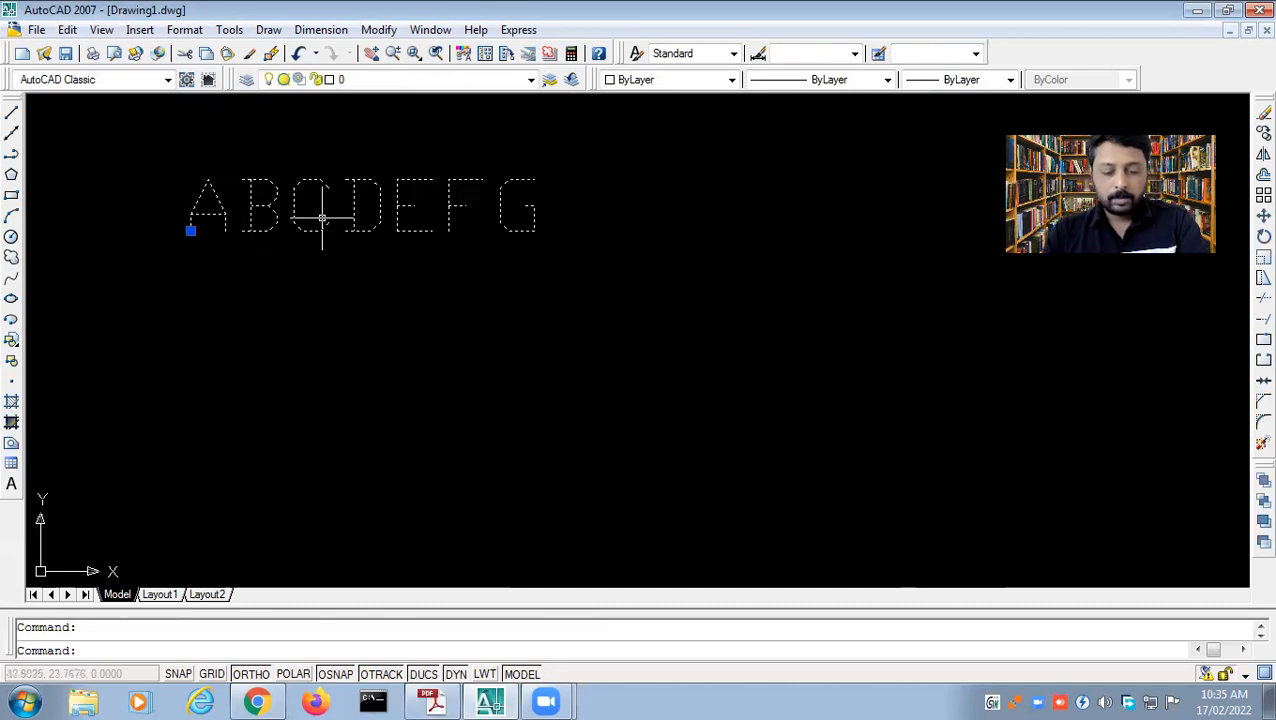
key("Delete")
left_click(268, 29)
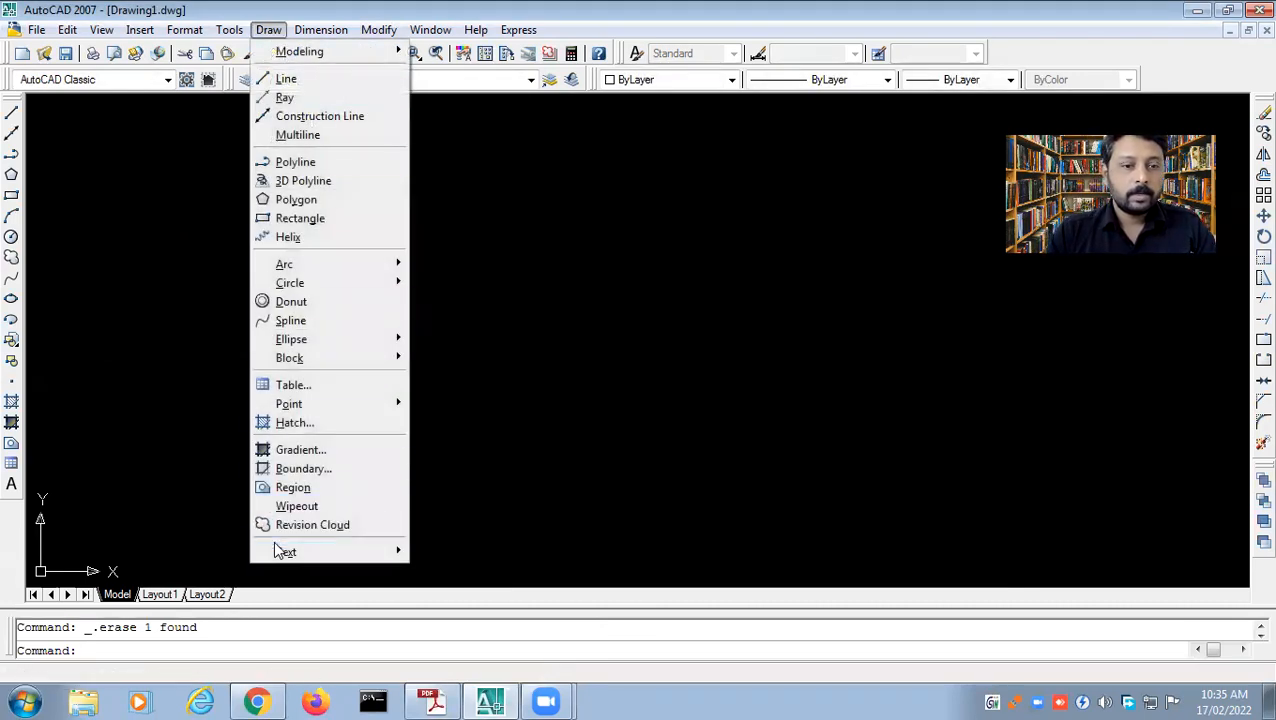
mouse_move(389, 558)
left_click(430, 552)
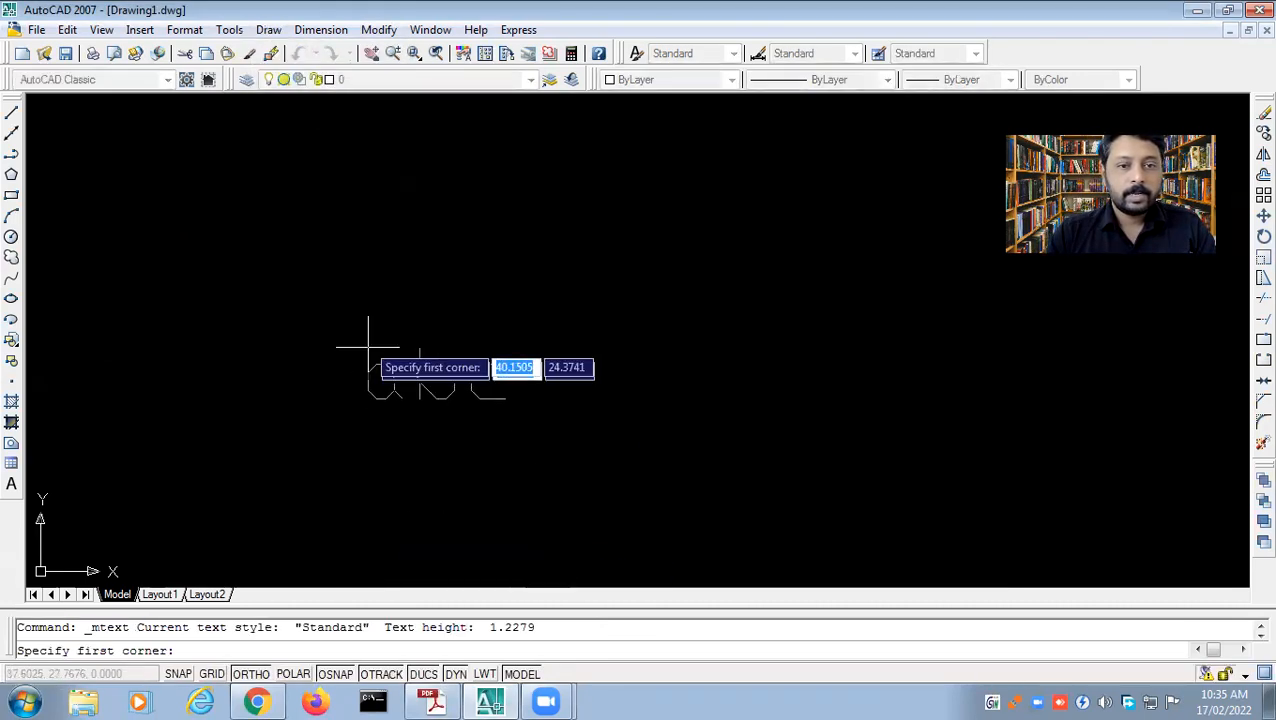
left_click(244, 262)
left_click(459, 330)
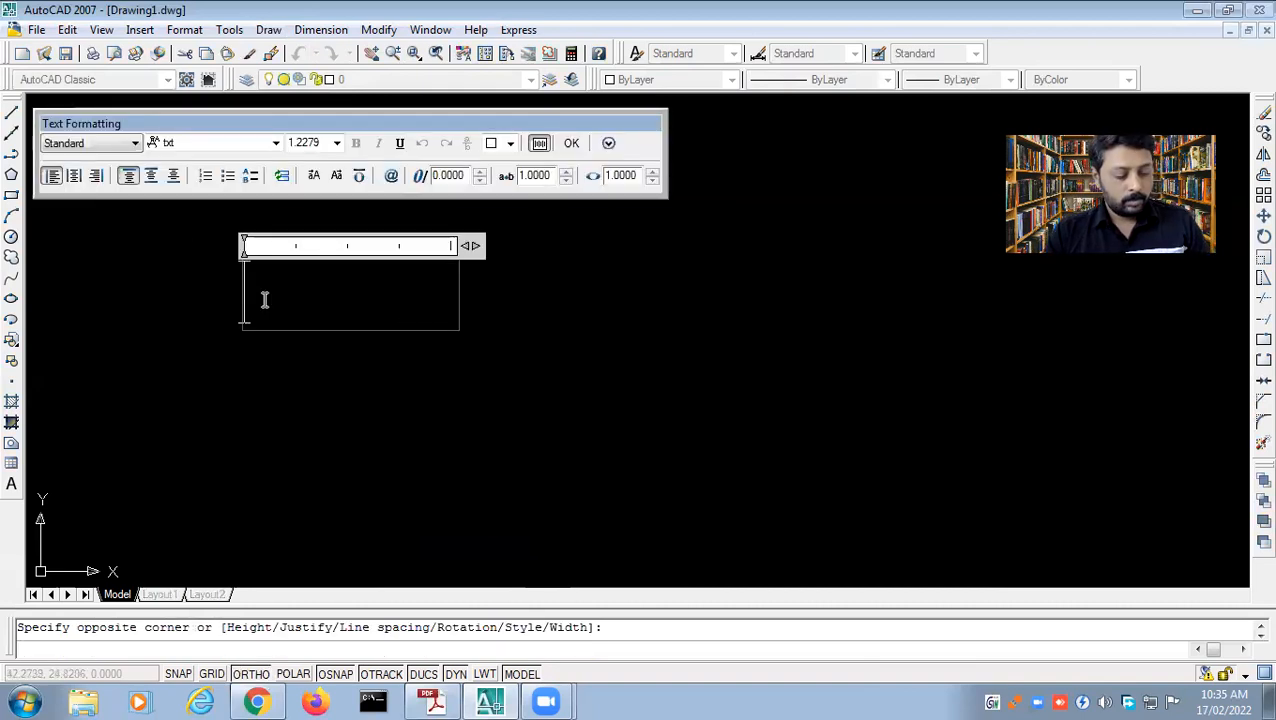
type("ABC")
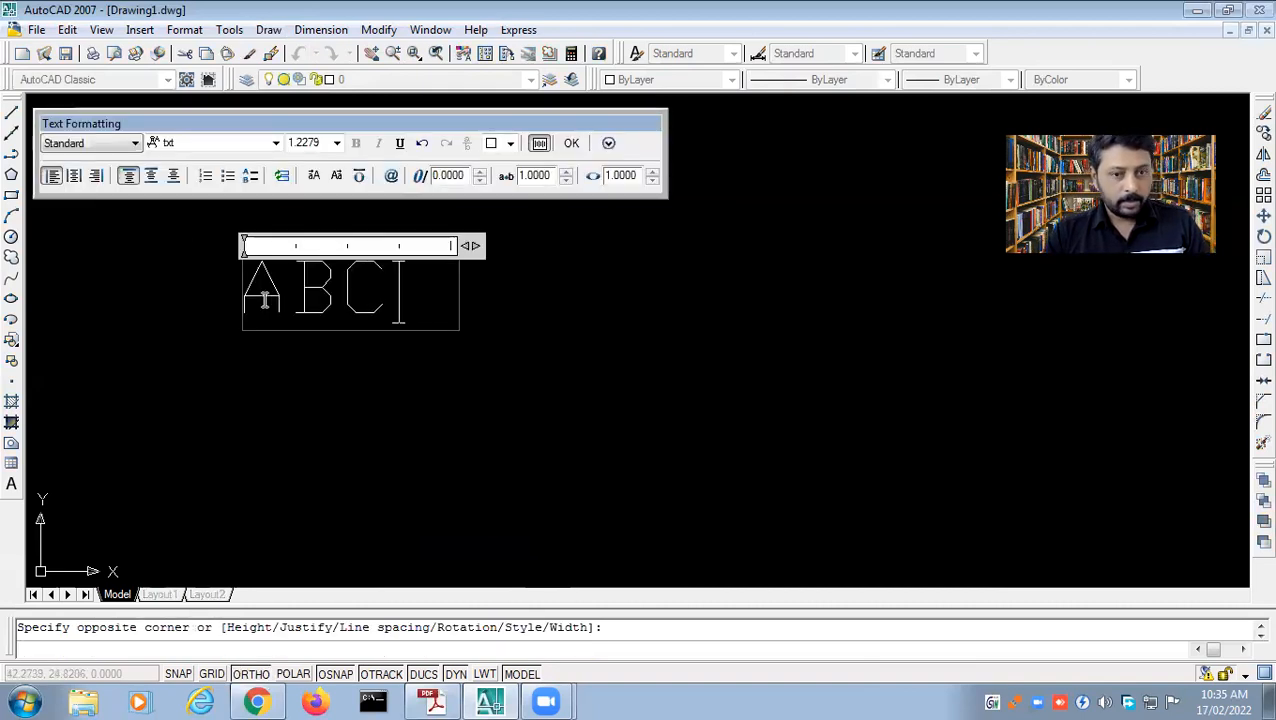
- Set the height of the whole ABC text to 0.5 and its color to yellow
left_click_drag(380, 296, 243, 300)
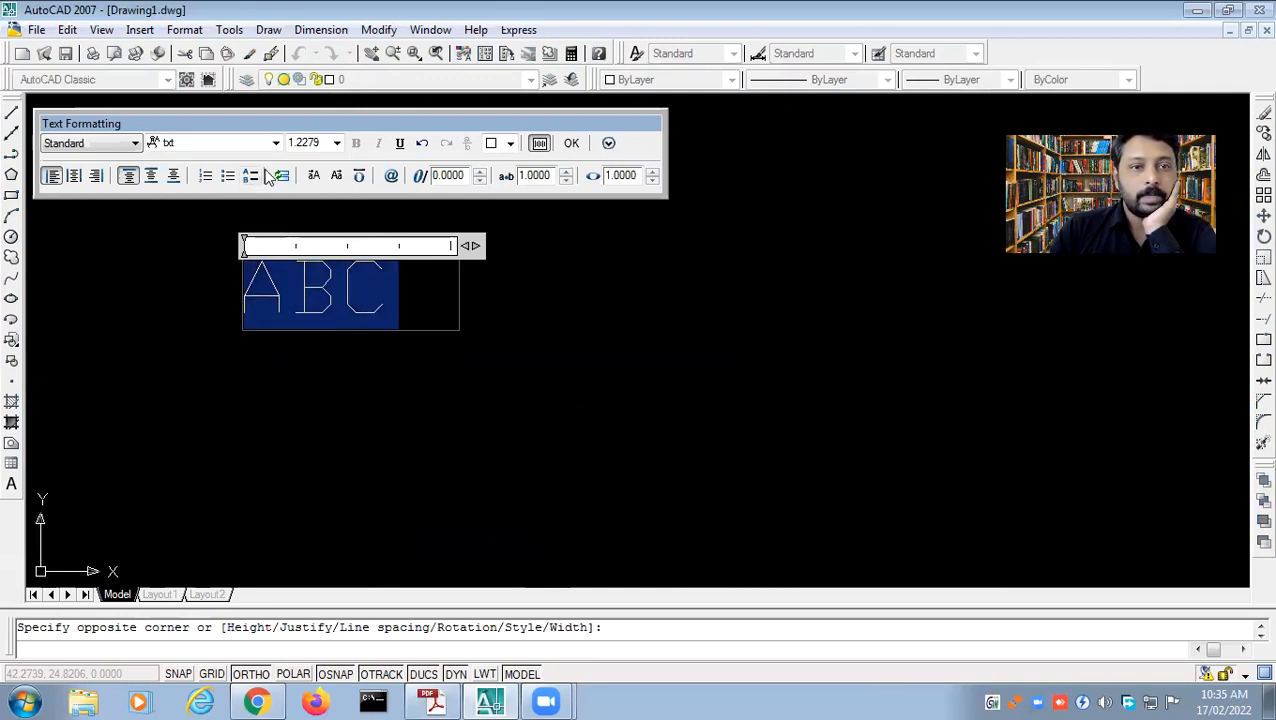
left_click(338, 144)
left_click(338, 144)
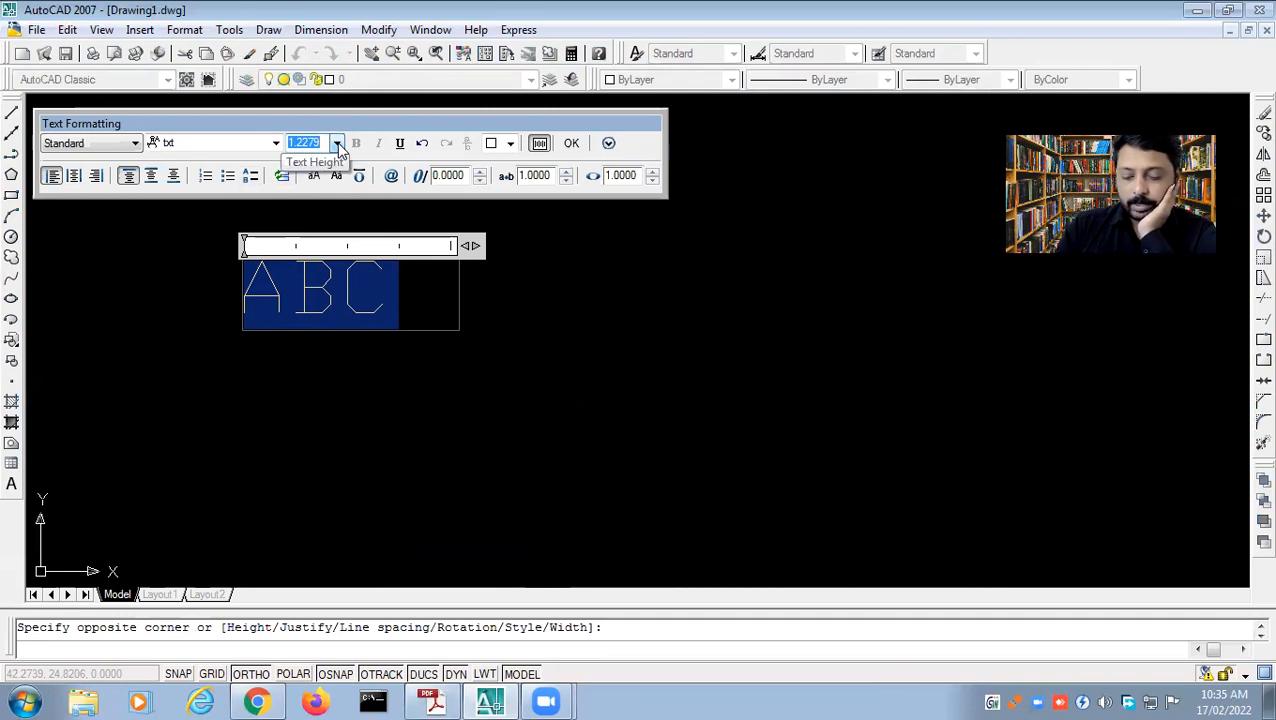
type("0.5")
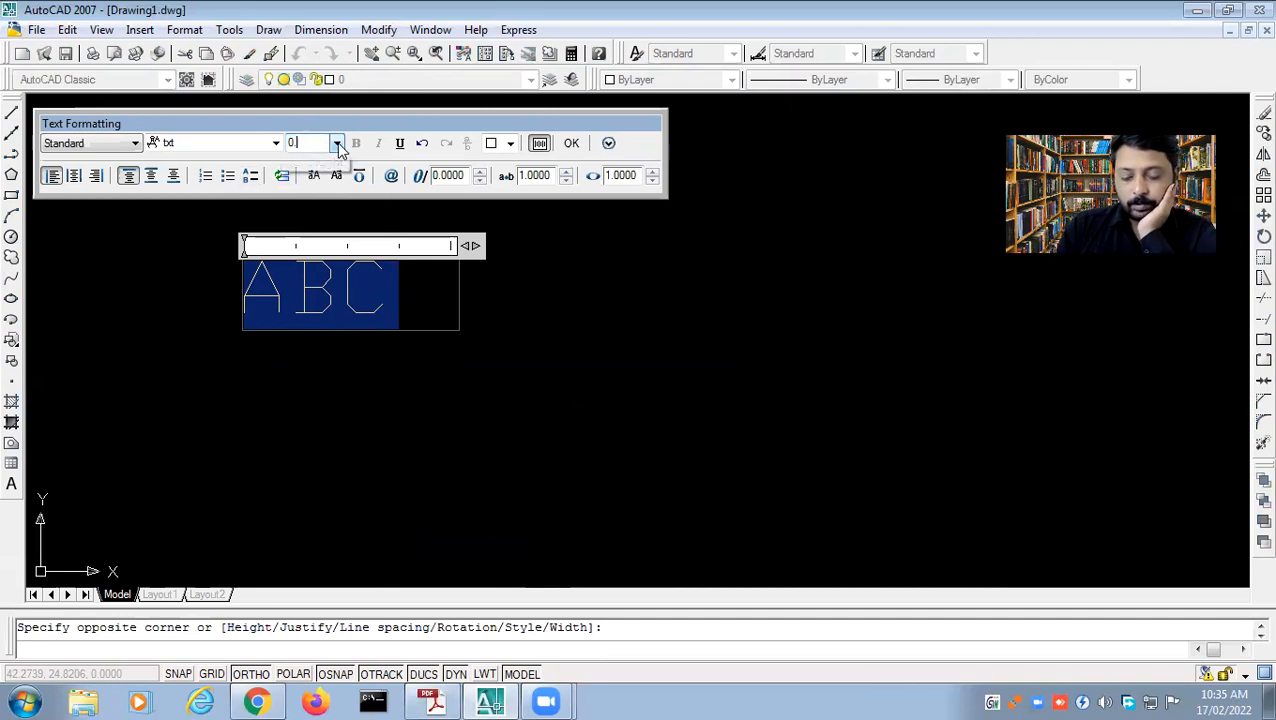
left_click(510, 143)
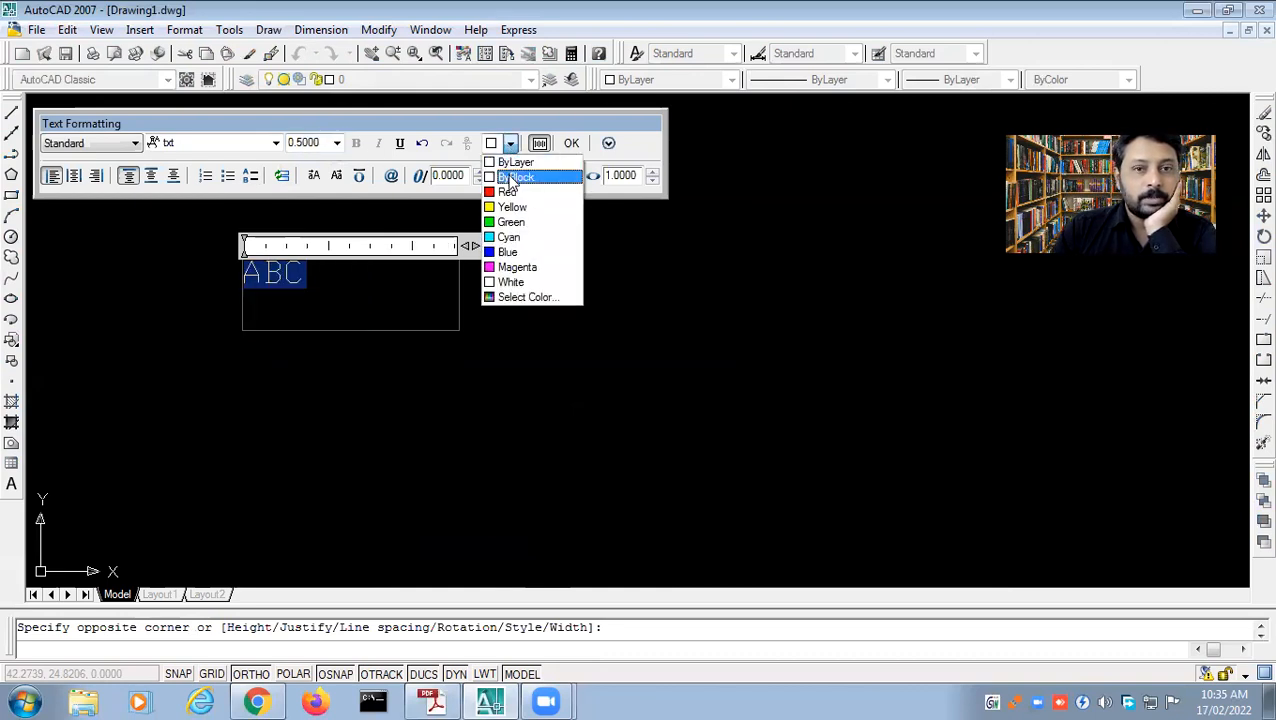
left_click(513, 207)
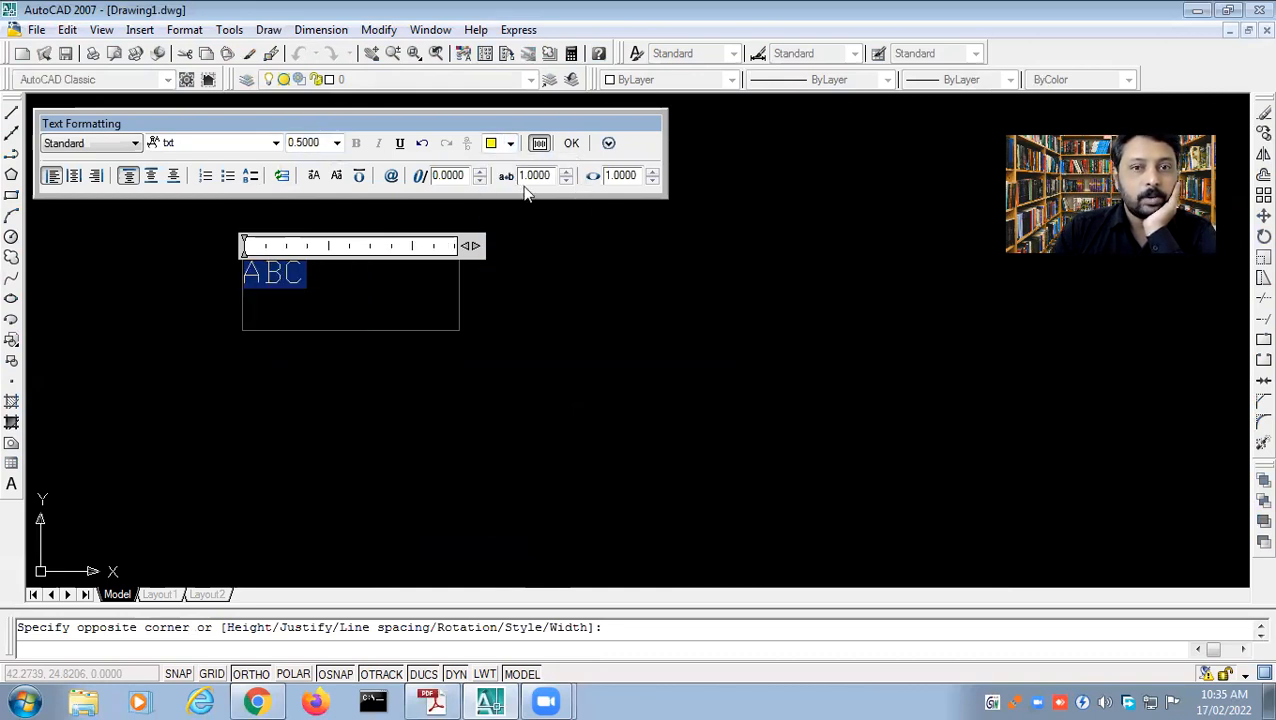
- Underline the ABC text, set its font to Verdana, and finish the editing, selecting the placed text object
left_click(400, 146)
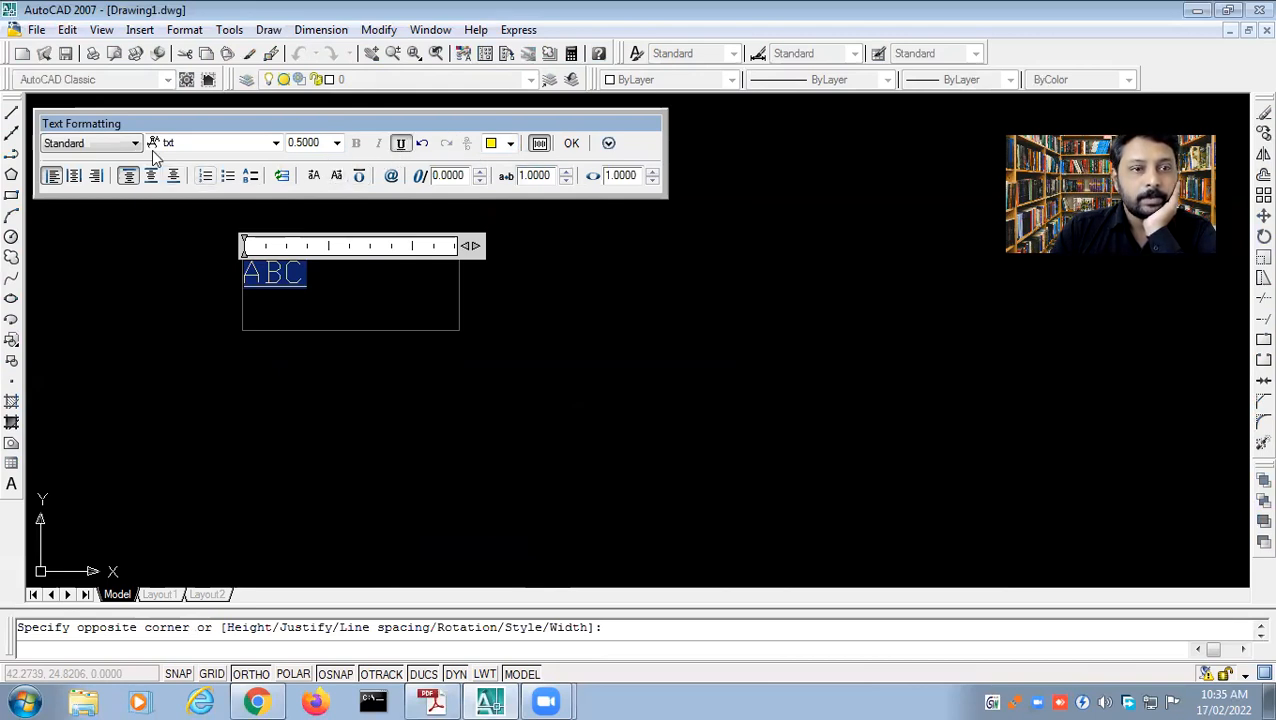
left_click(275, 144)
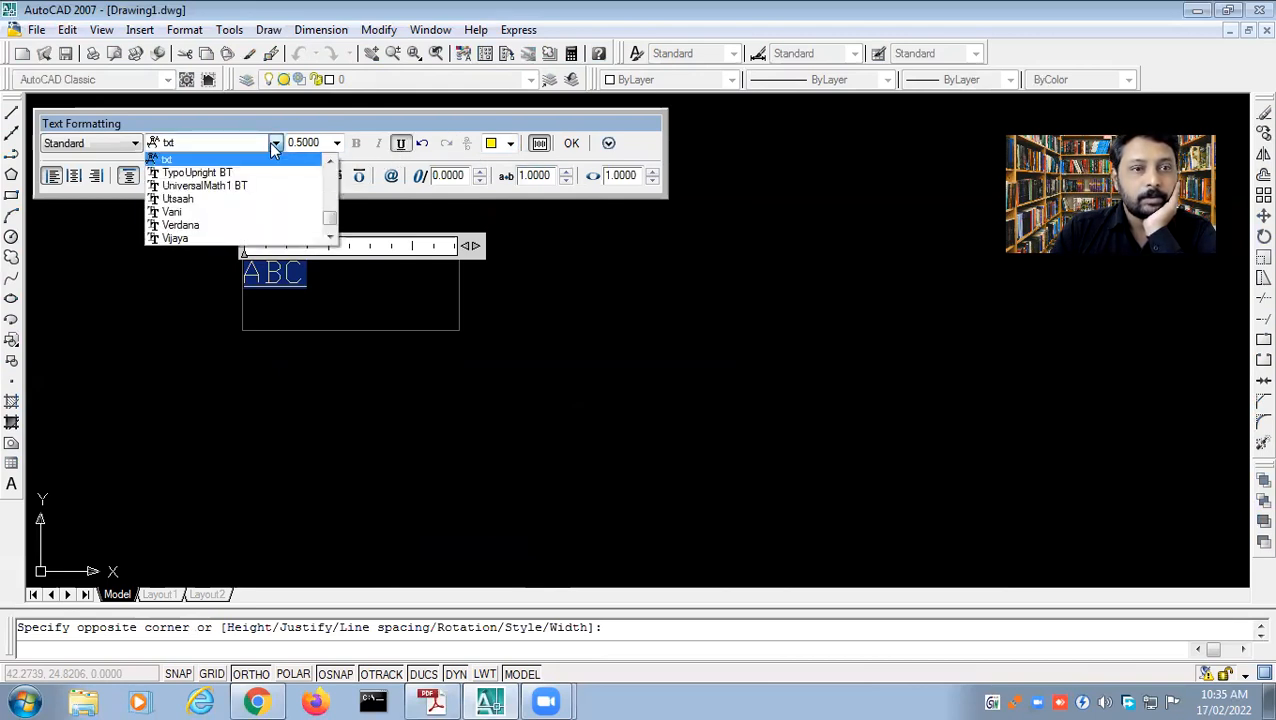
left_click(238, 225)
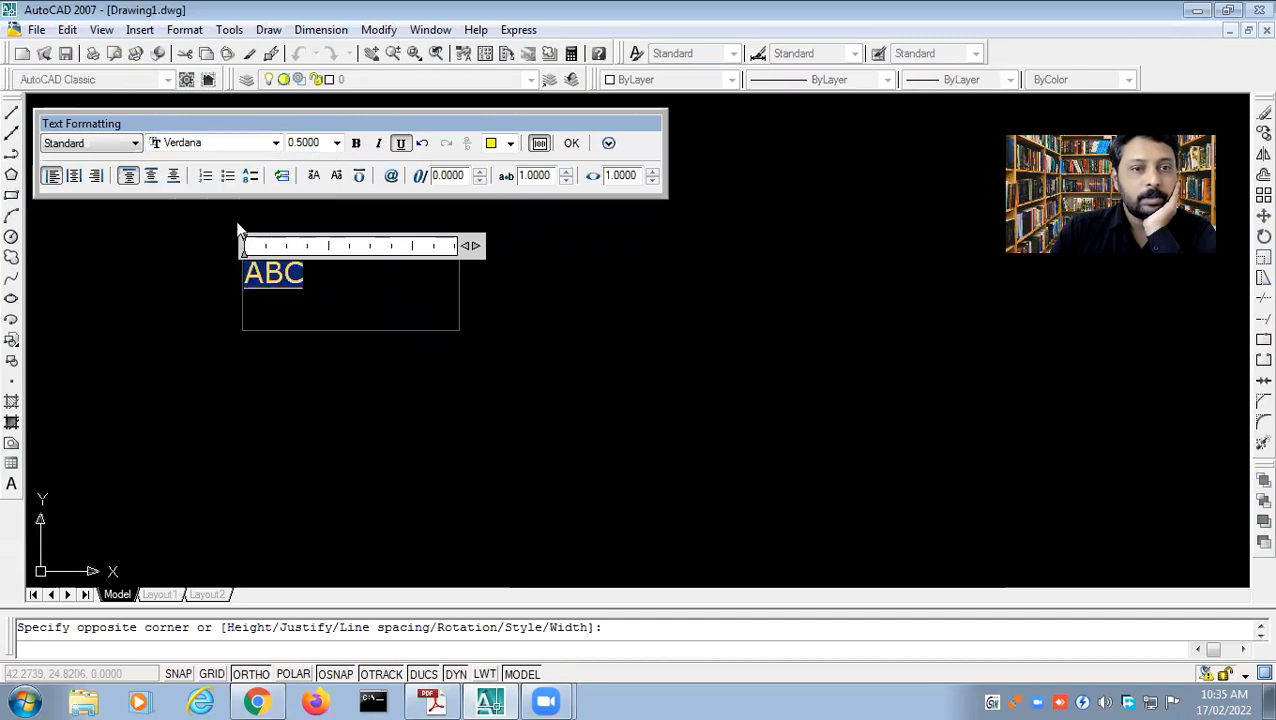
left_click(572, 143)
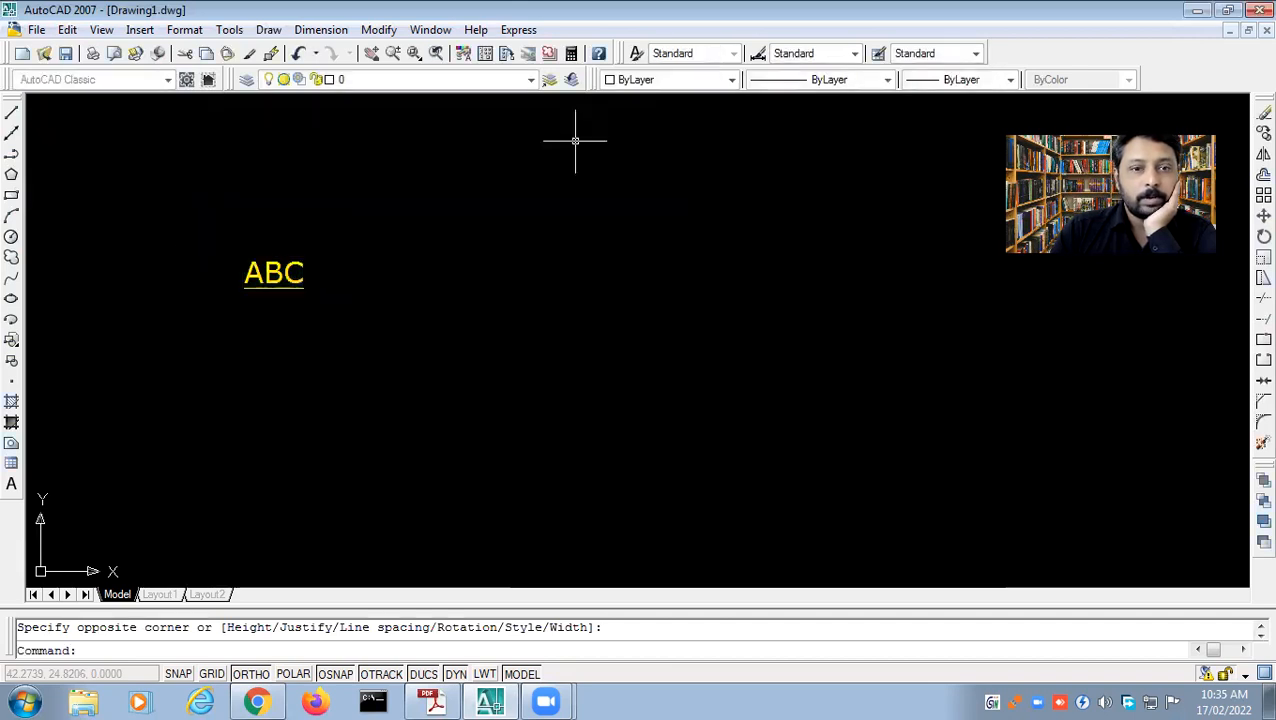
left_click(273, 284)
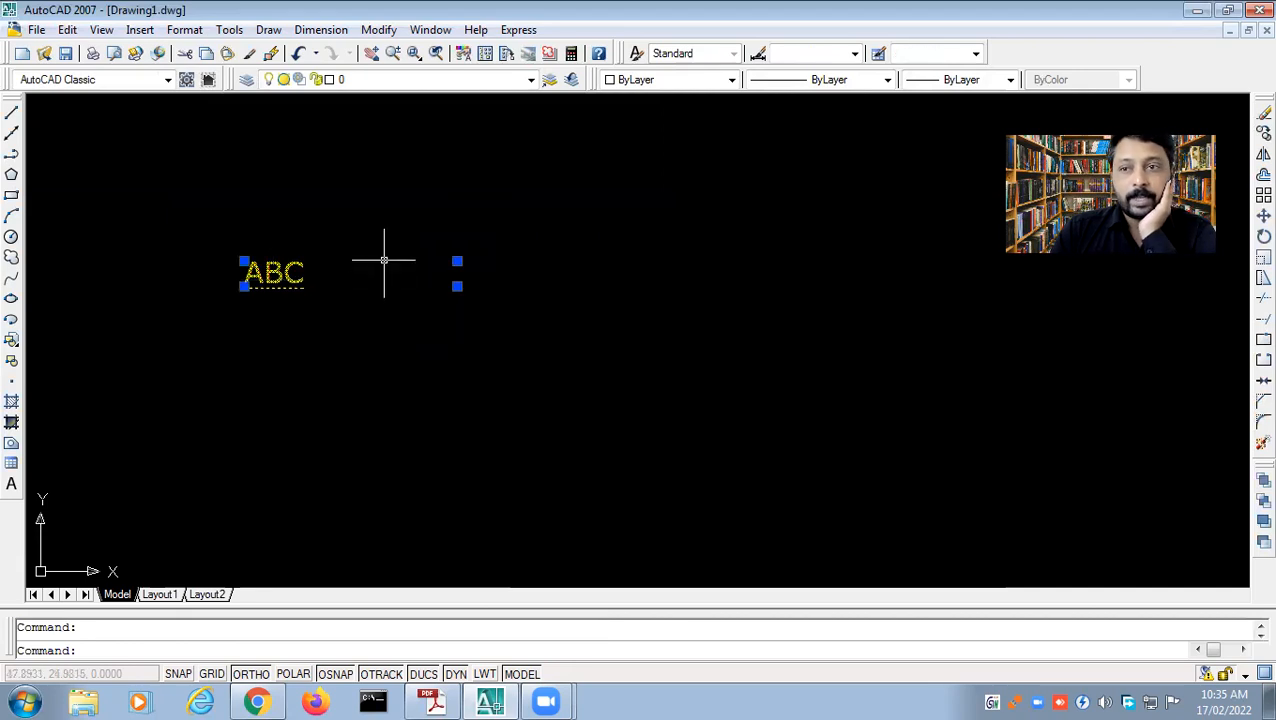